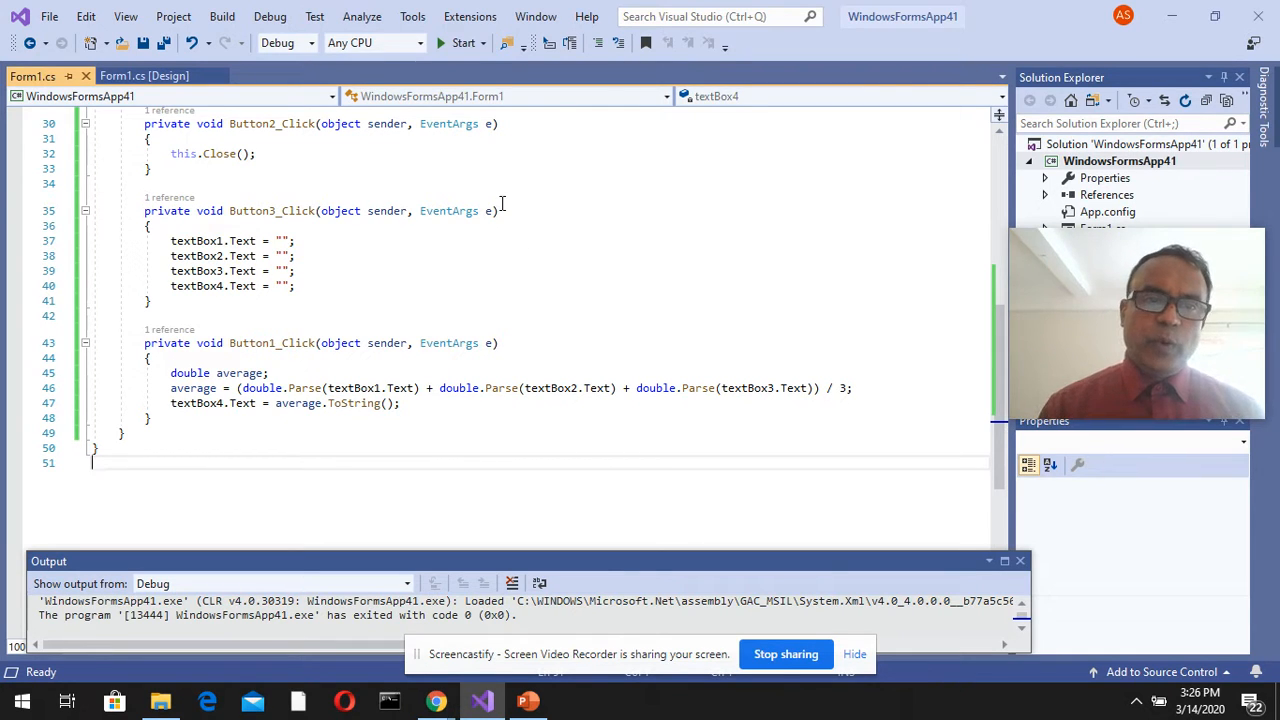
Step: Show the Form1 design view with nothing selected on the form
click(137, 75)
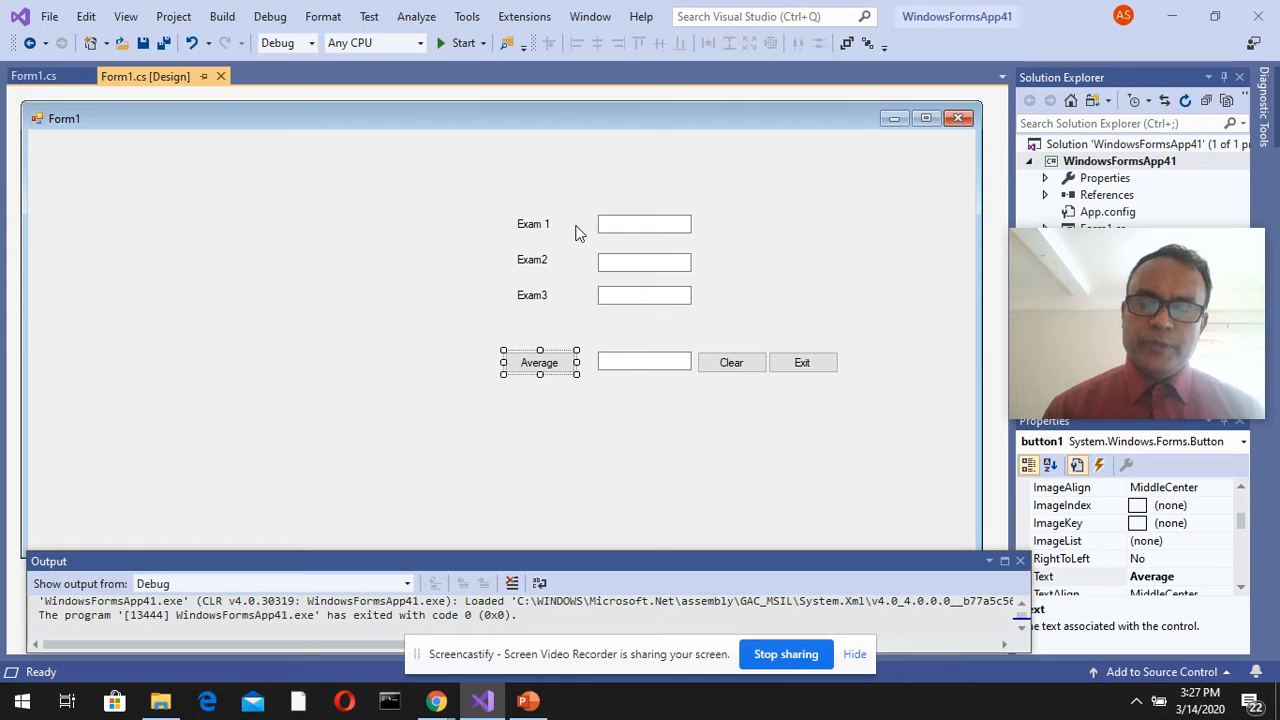
click(593, 393)
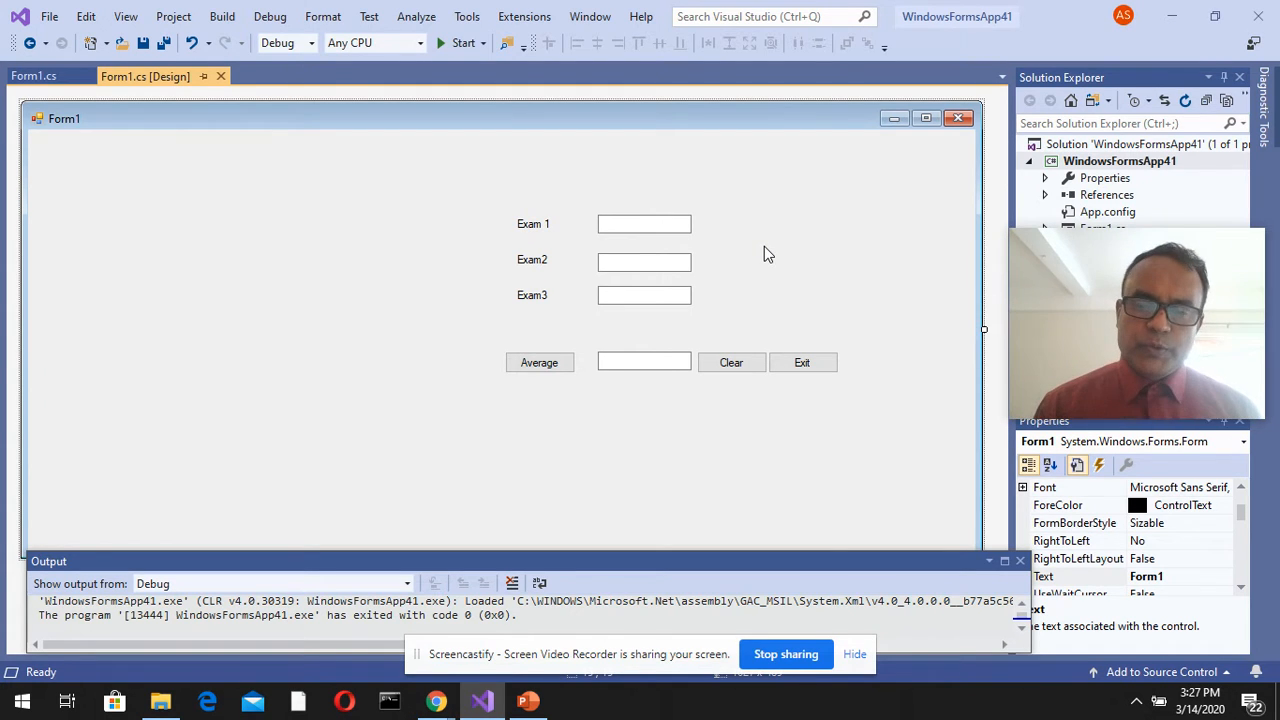
Step: Run the calculator, average scores 89, 87 and 96 to 90.67, then clear the boxes
click(452, 43)
text(89)
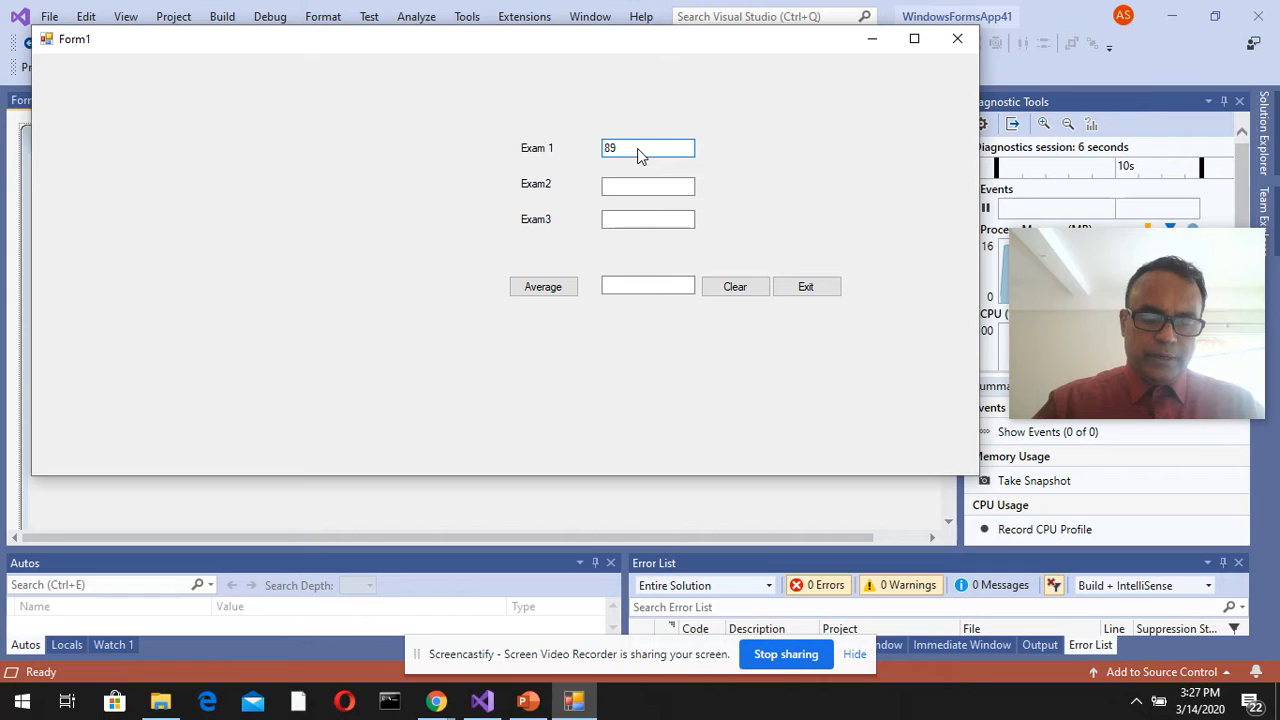
key(Tab)
text(87)
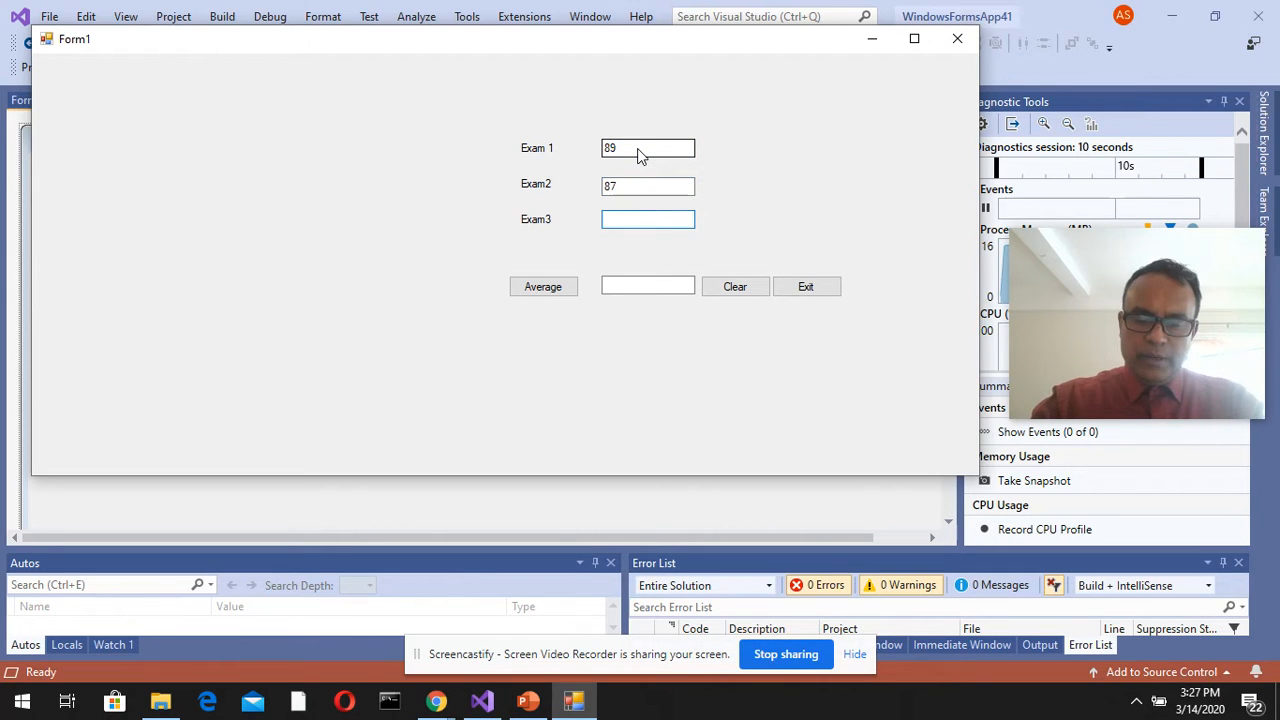
text(9)
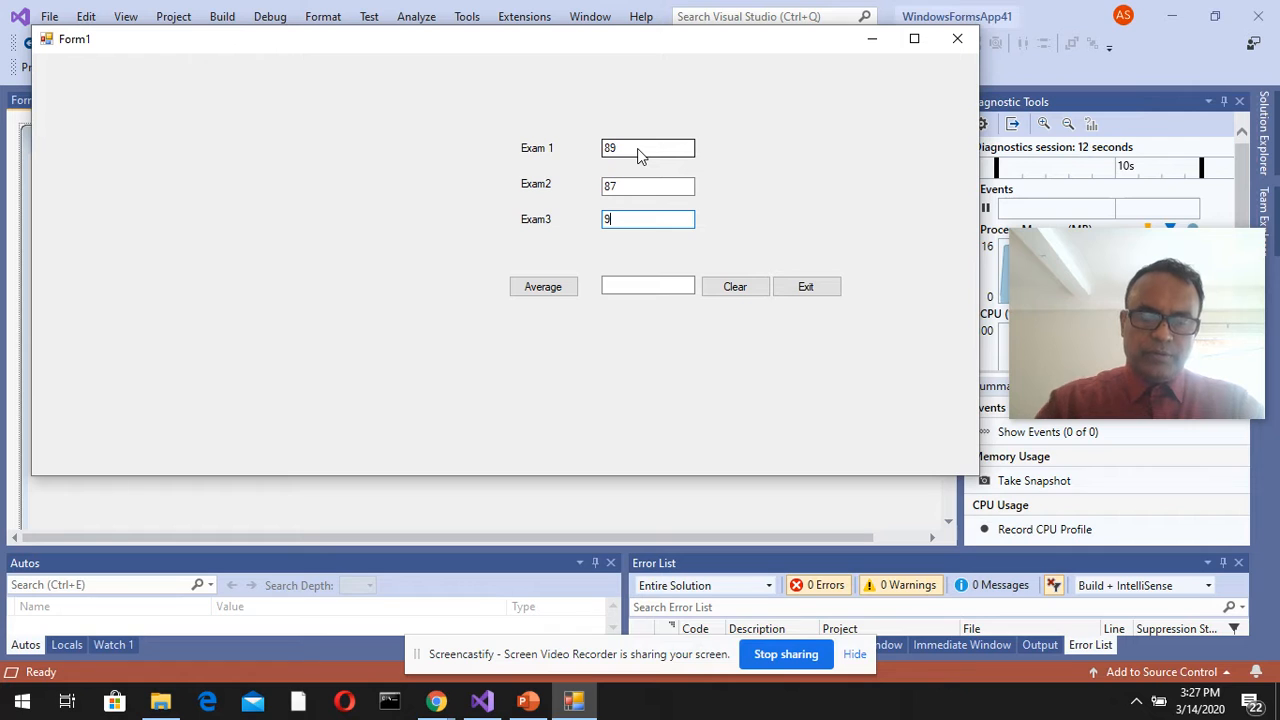
text(6)
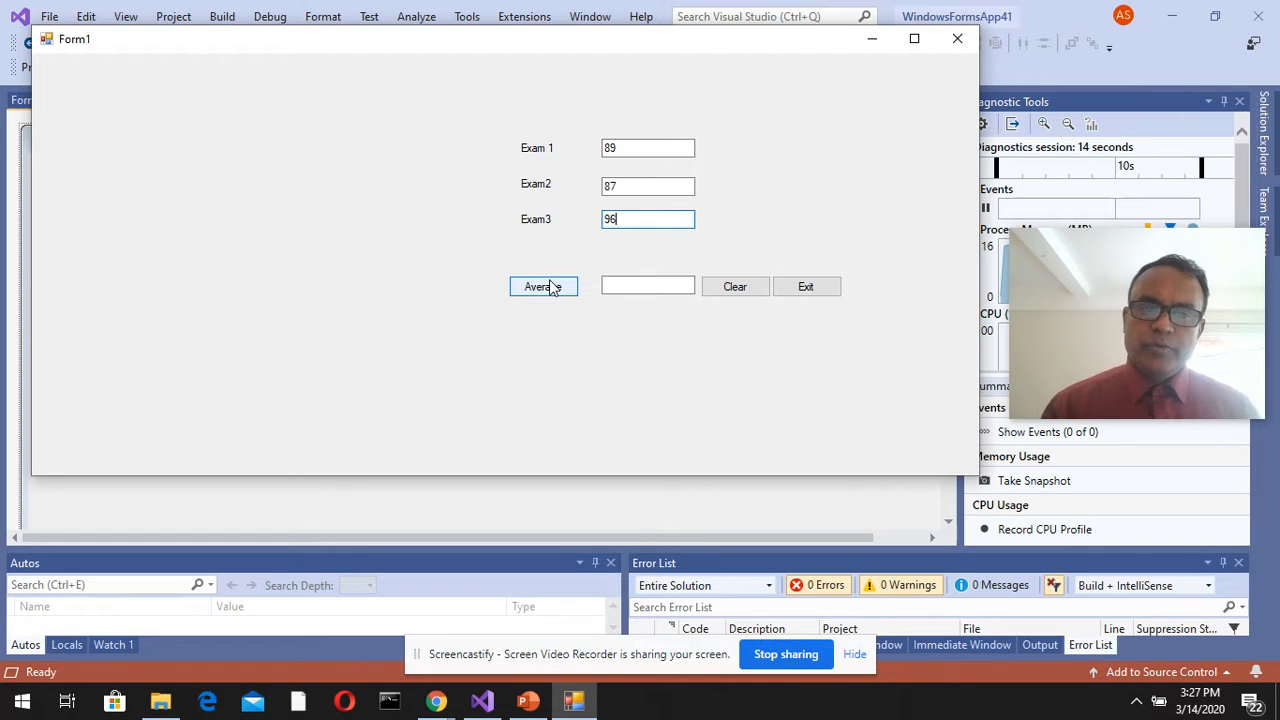
click(552, 290)
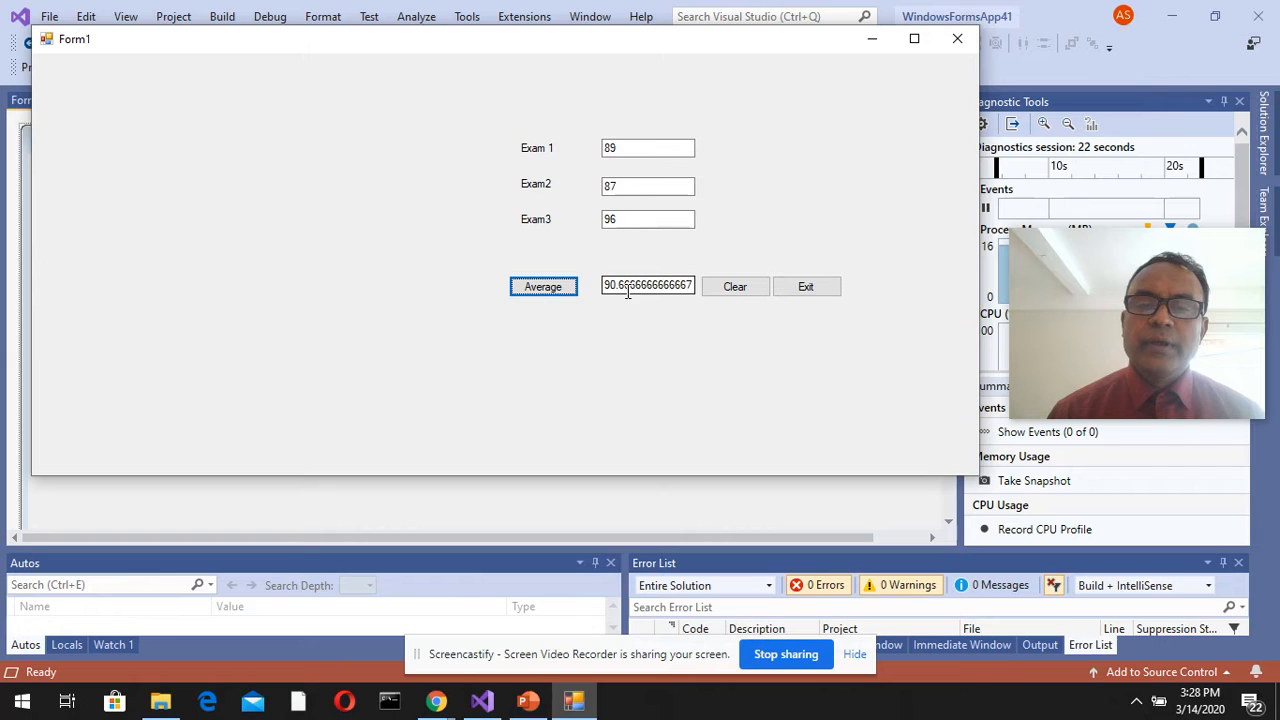
click(735, 287)
Step: Exit the app and change average.ToString() to ToString("n1") in the Average handler
click(805, 287)
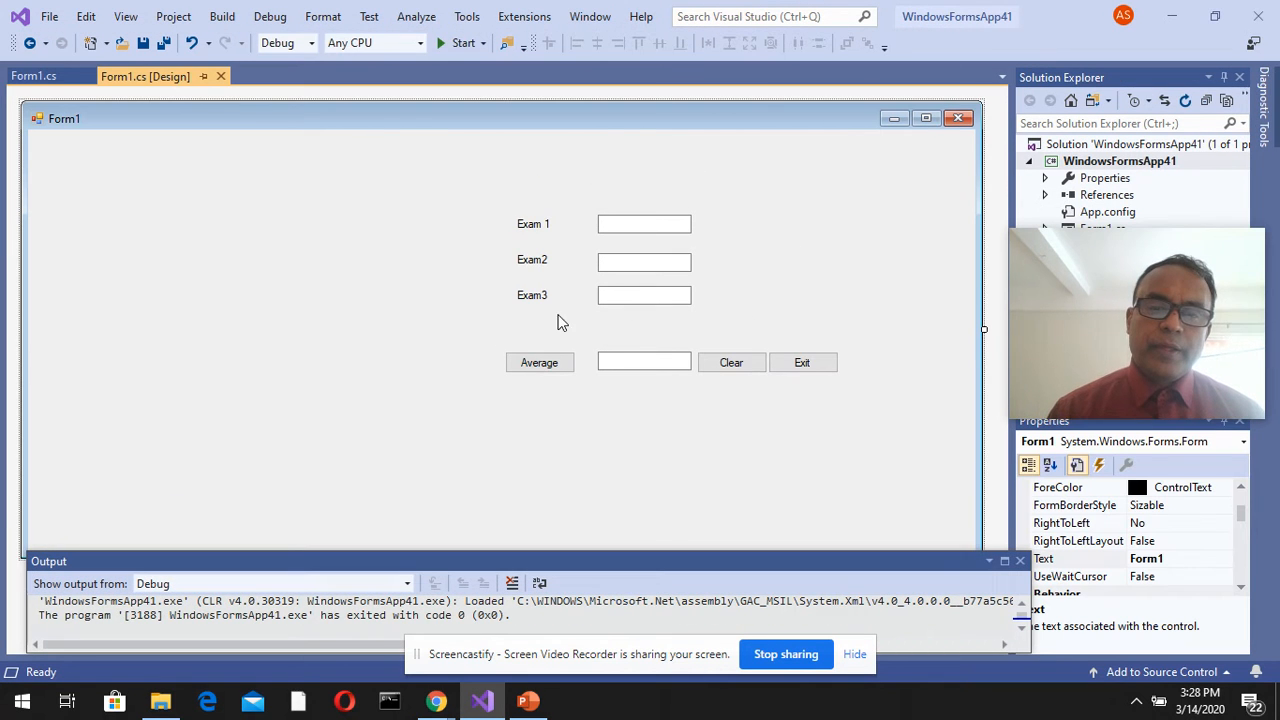
double_click(539, 362)
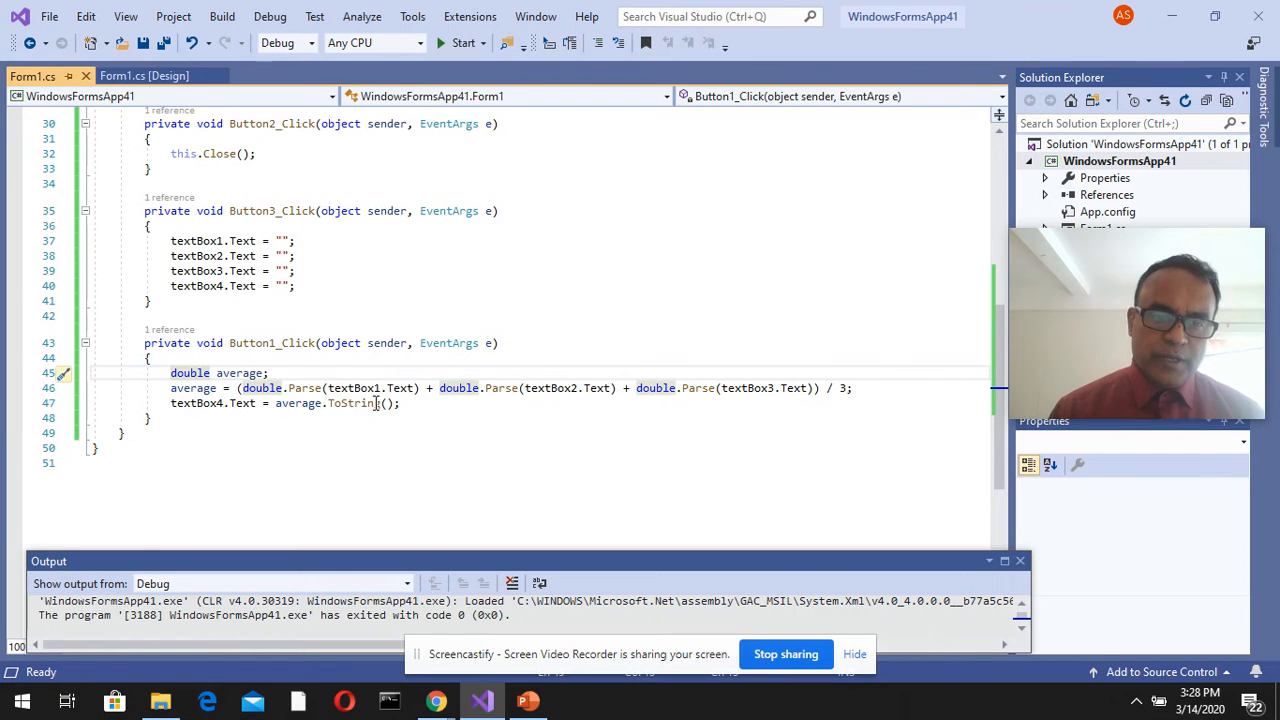
mouse_move(355, 403)
click(397, 404)
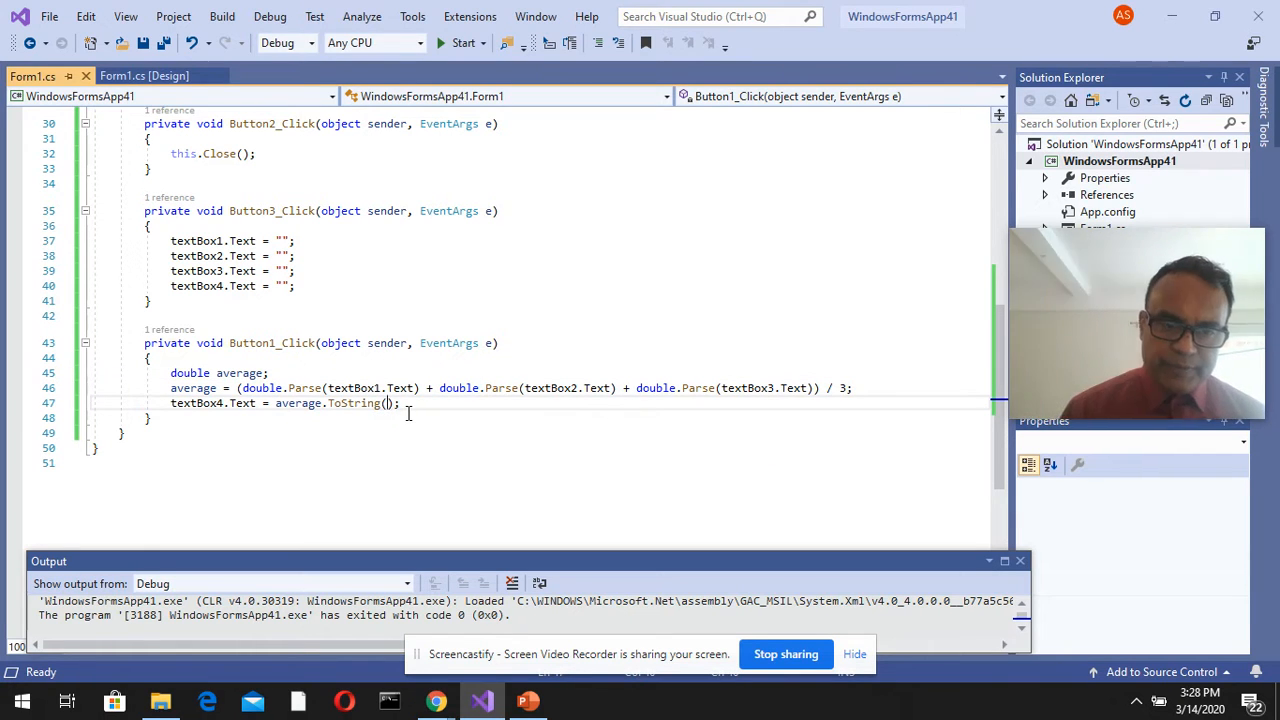
text(n1)
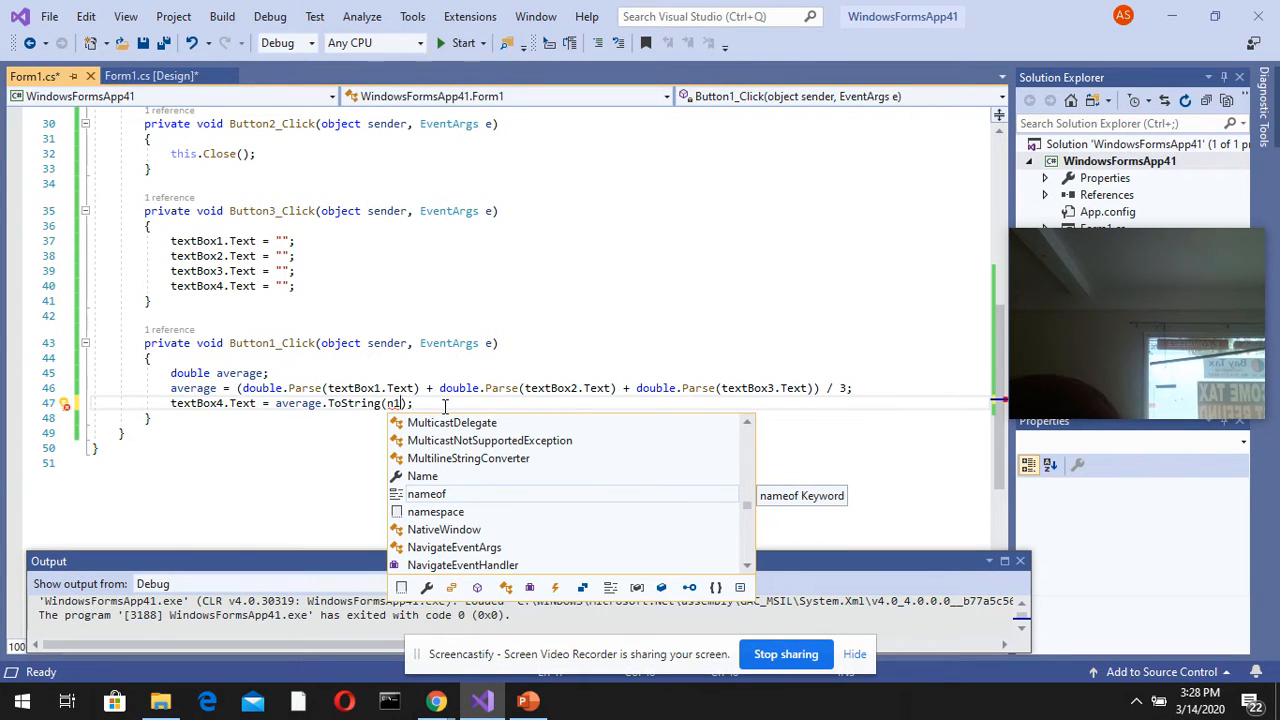
click(388, 404)
text(")
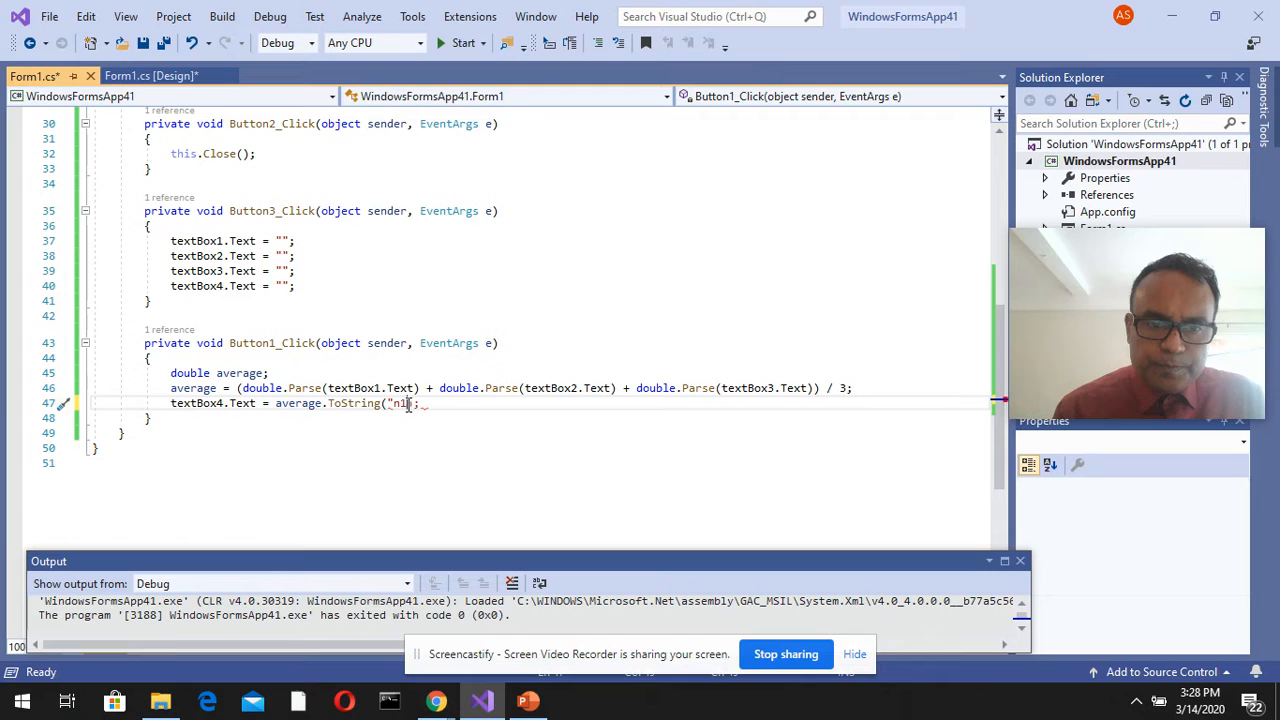
click(407, 403)
text(")
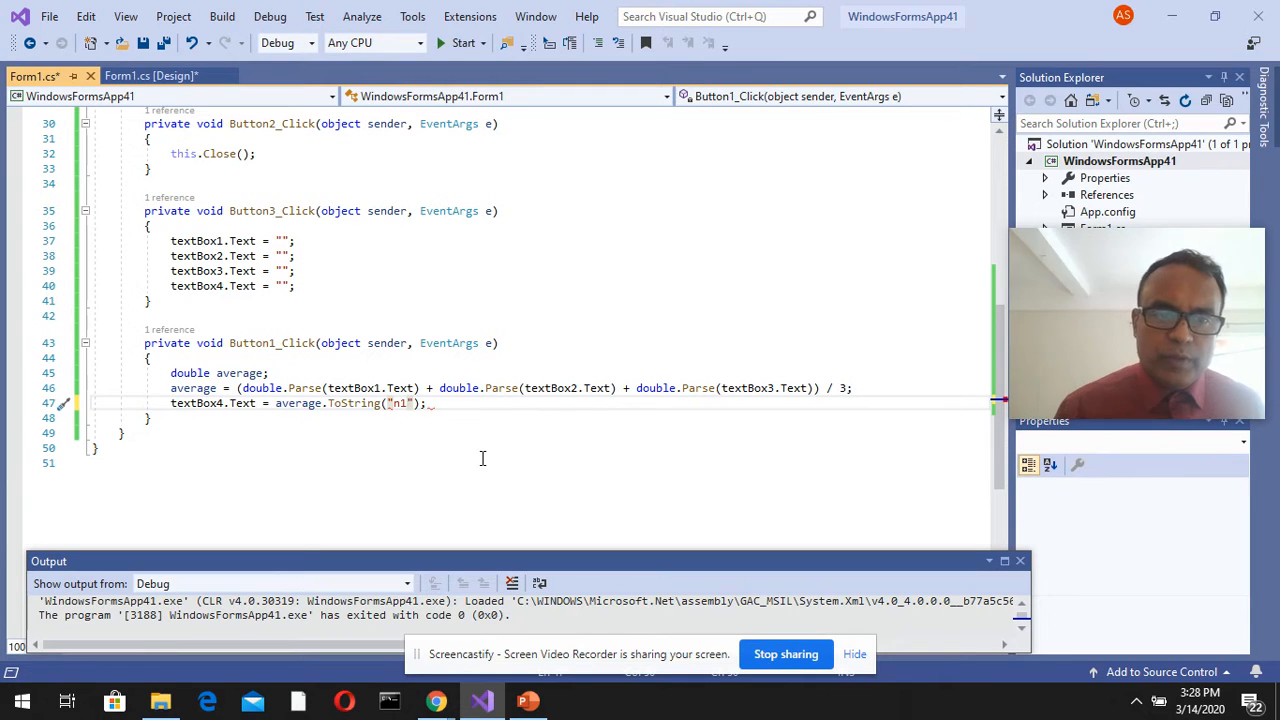
click(482, 458)
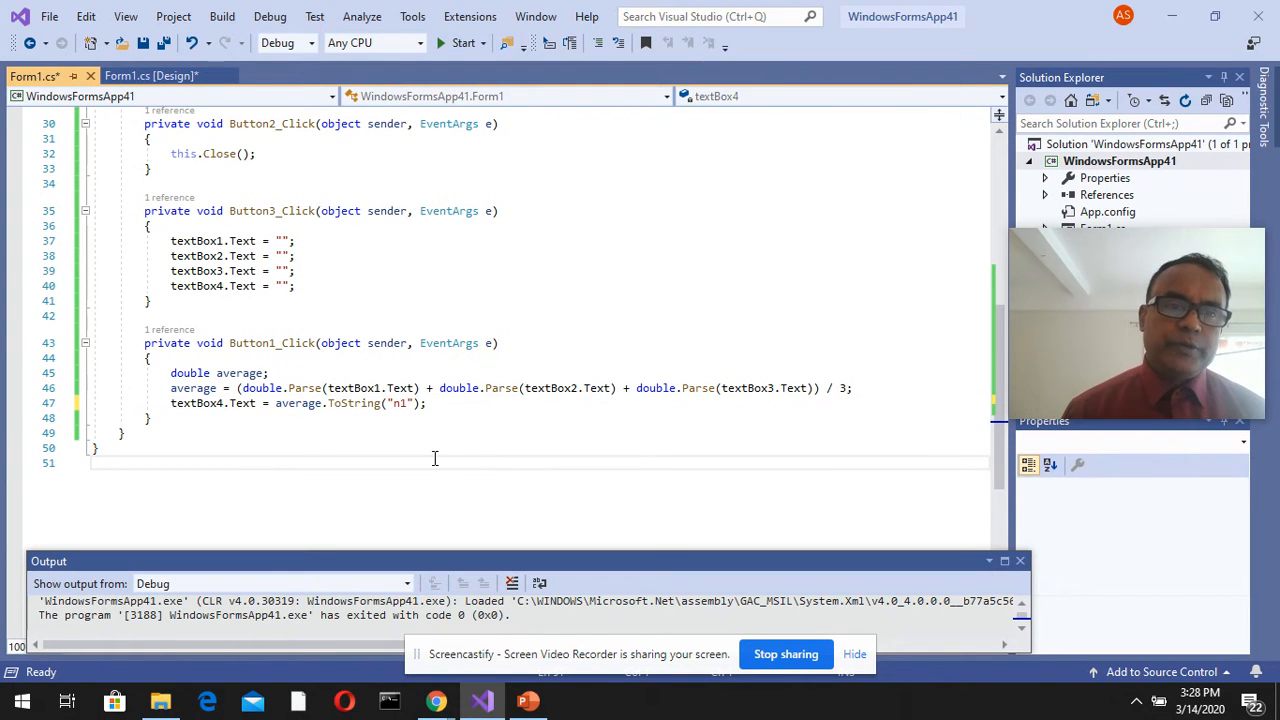
Step: Rerun the calculator, average 67, 98 and 97 to 87.3, then clear and exit
click(463, 42)
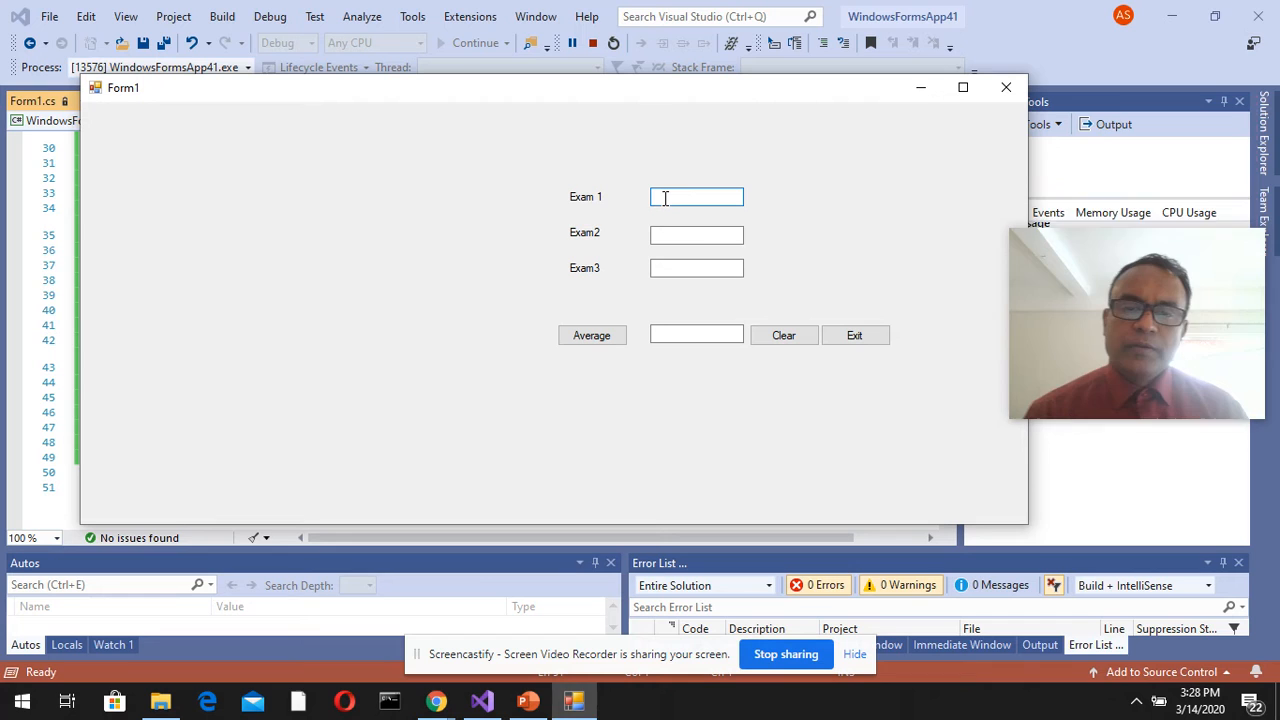
text(67)
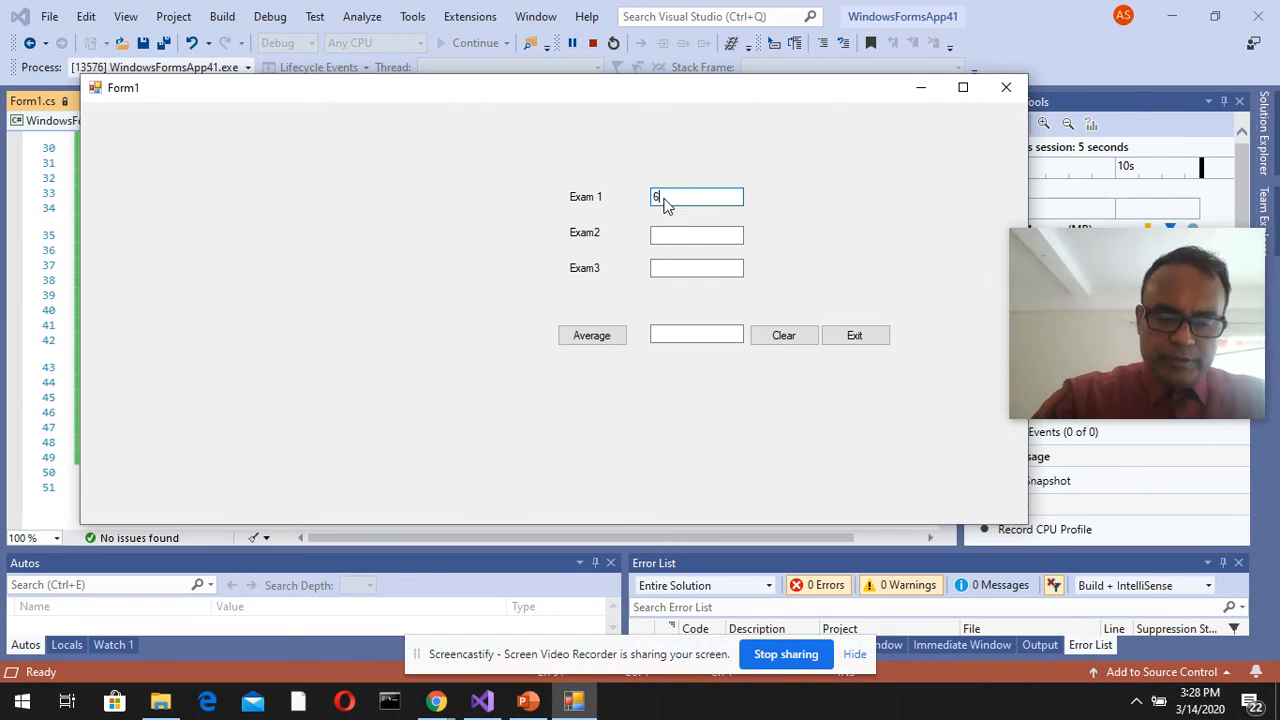
key(Tab)
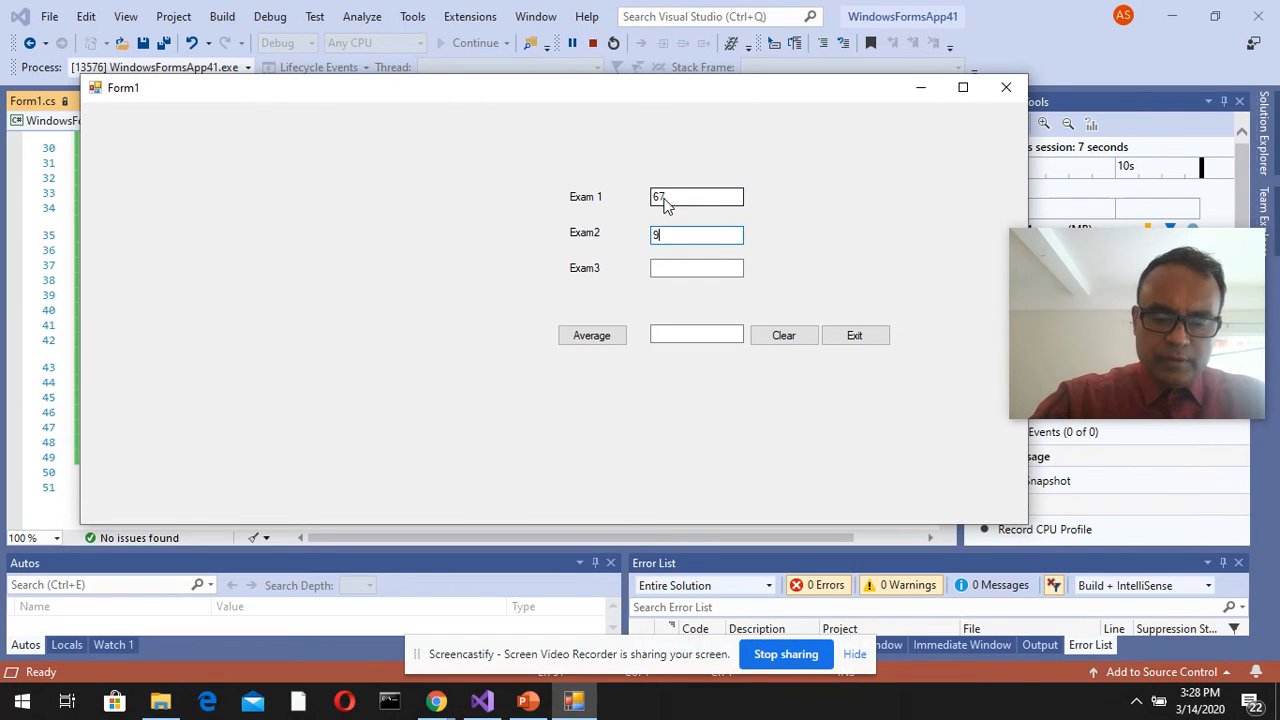
text(98)
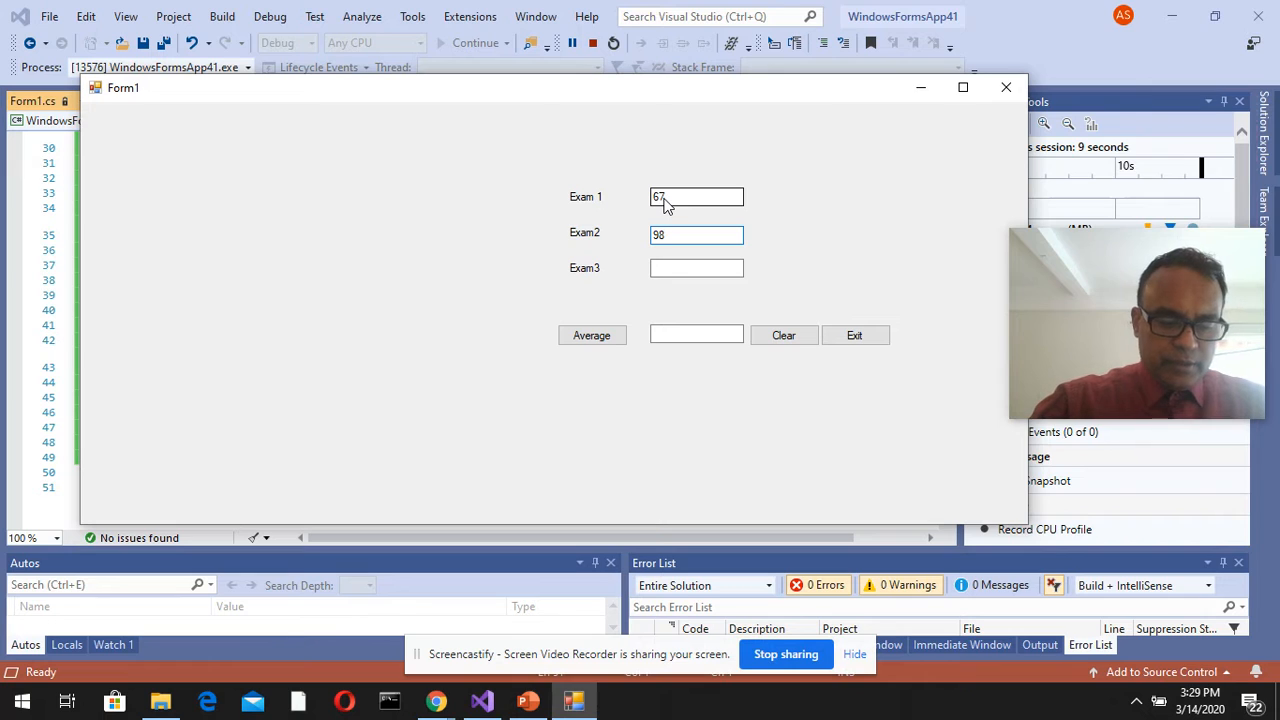
key(Tab)
text(9)
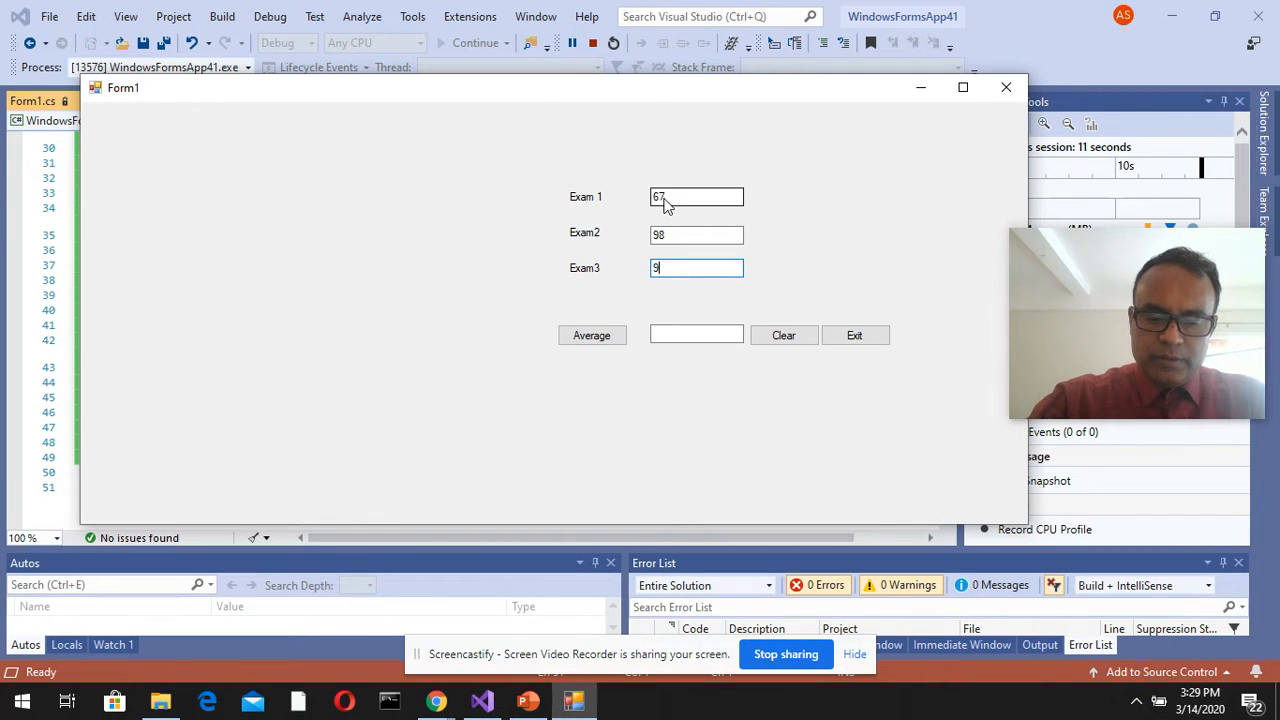
text(7)
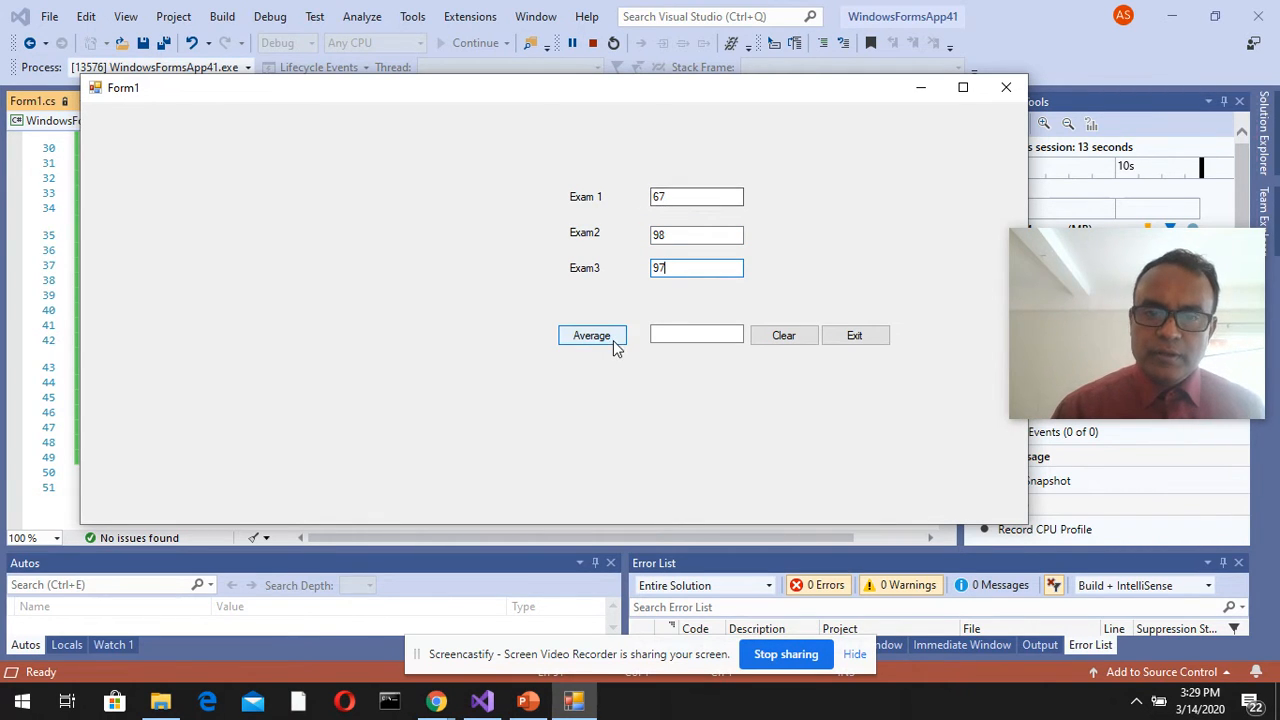
click(592, 336)
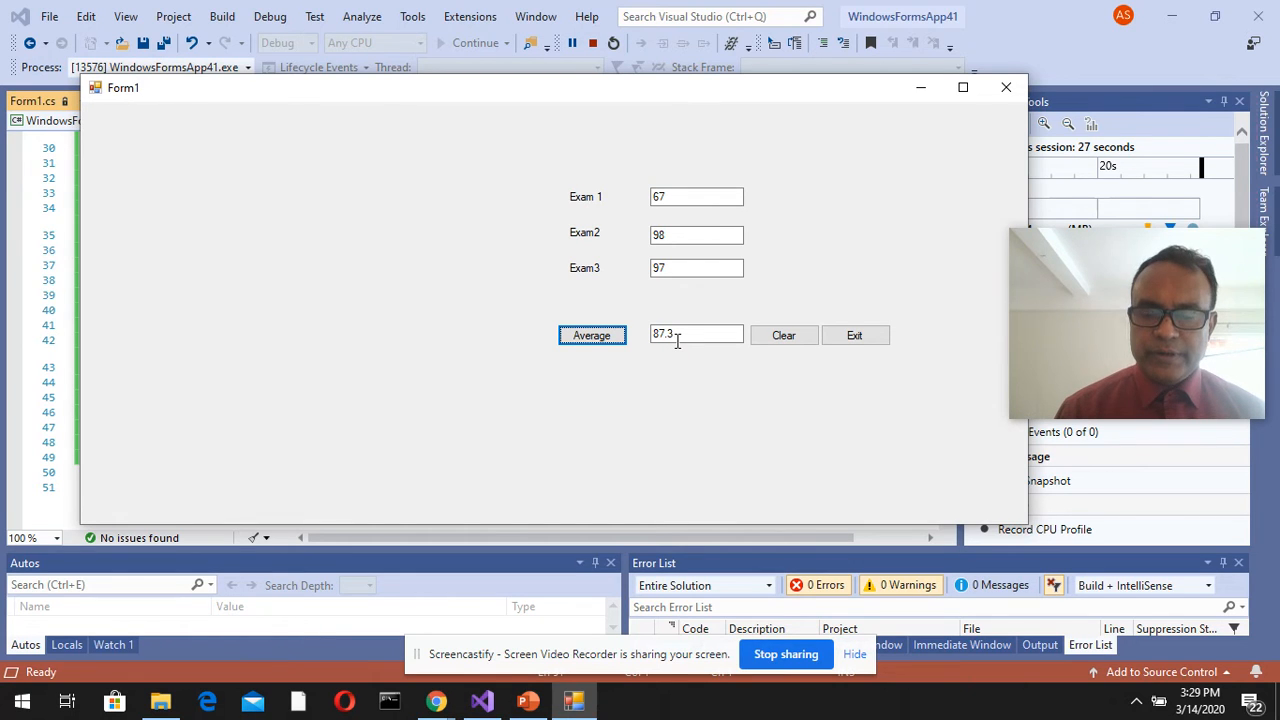
click(783, 335)
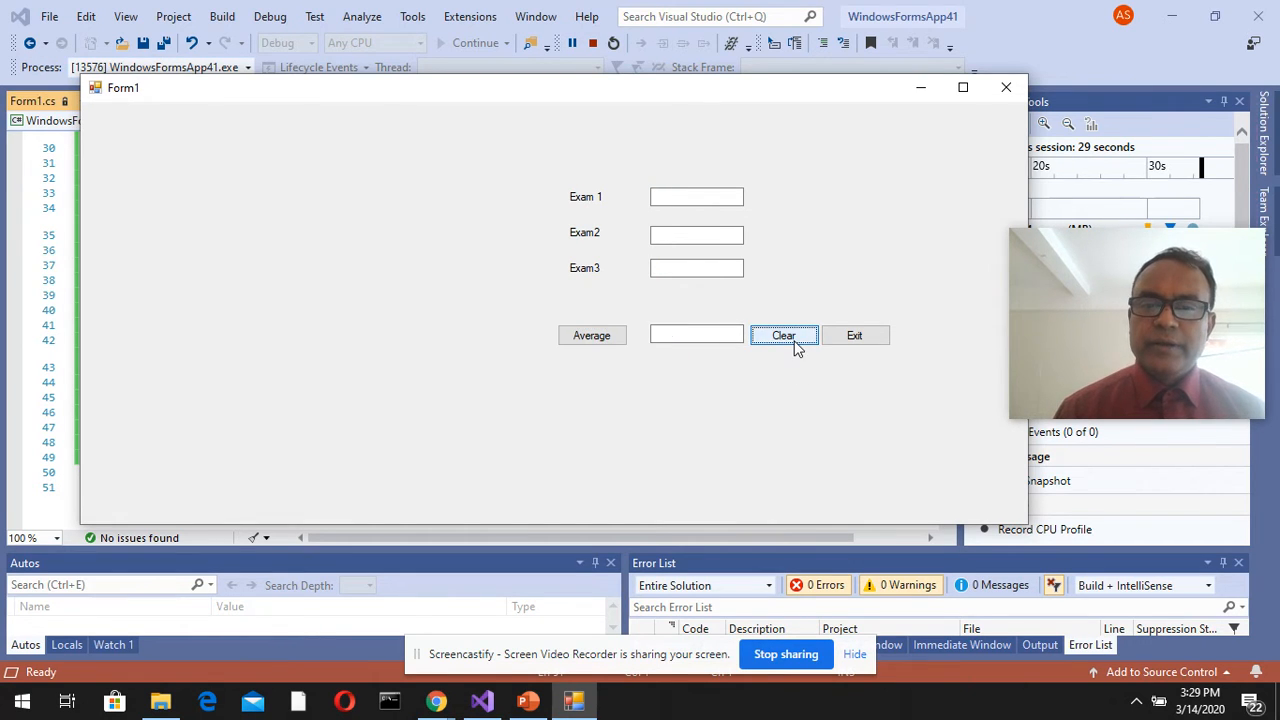
click(854, 335)
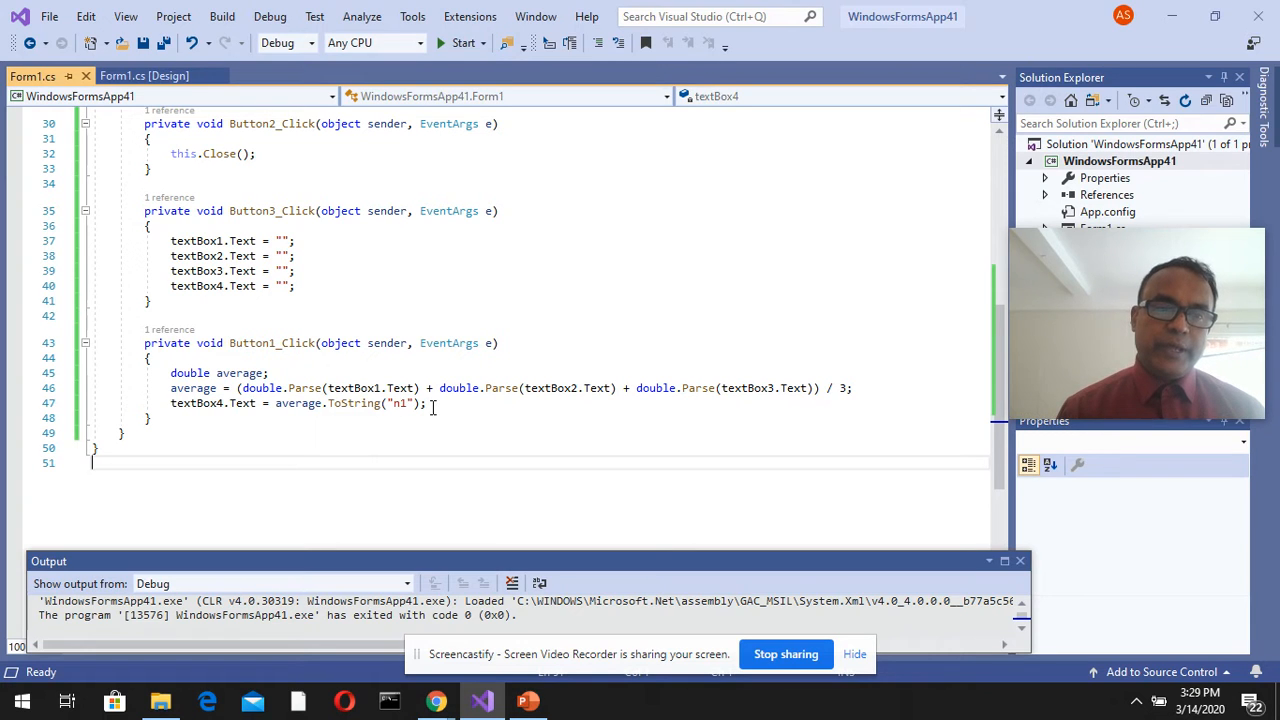
Step: Add 'double high_score = 95;' above the average declaration in Button1_Click
click(171, 373)
key(Return)
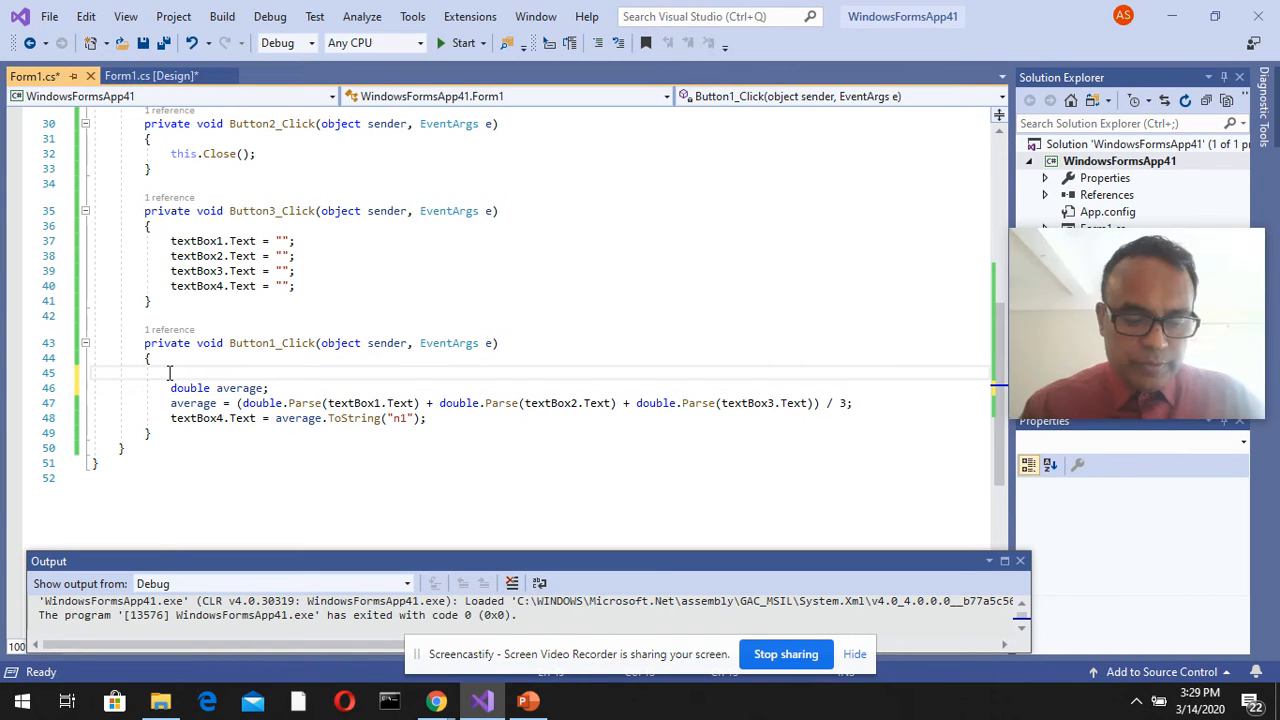
text(doubl)
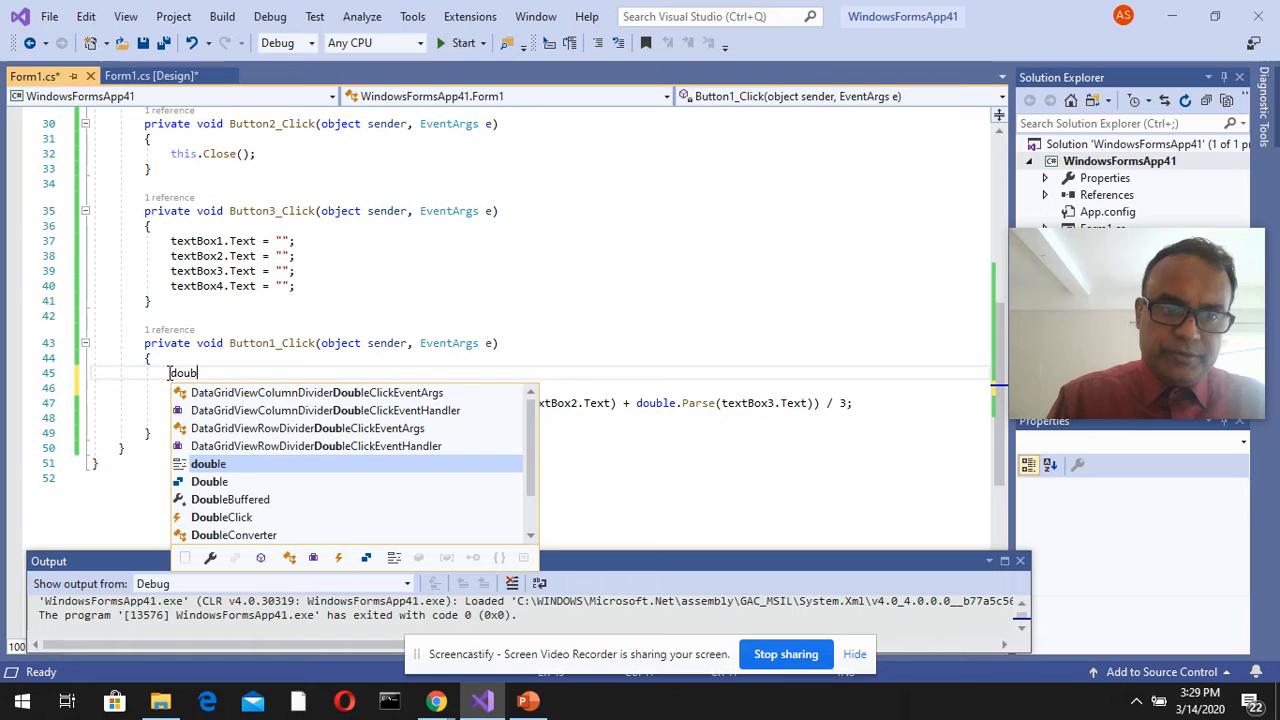
text(e high)
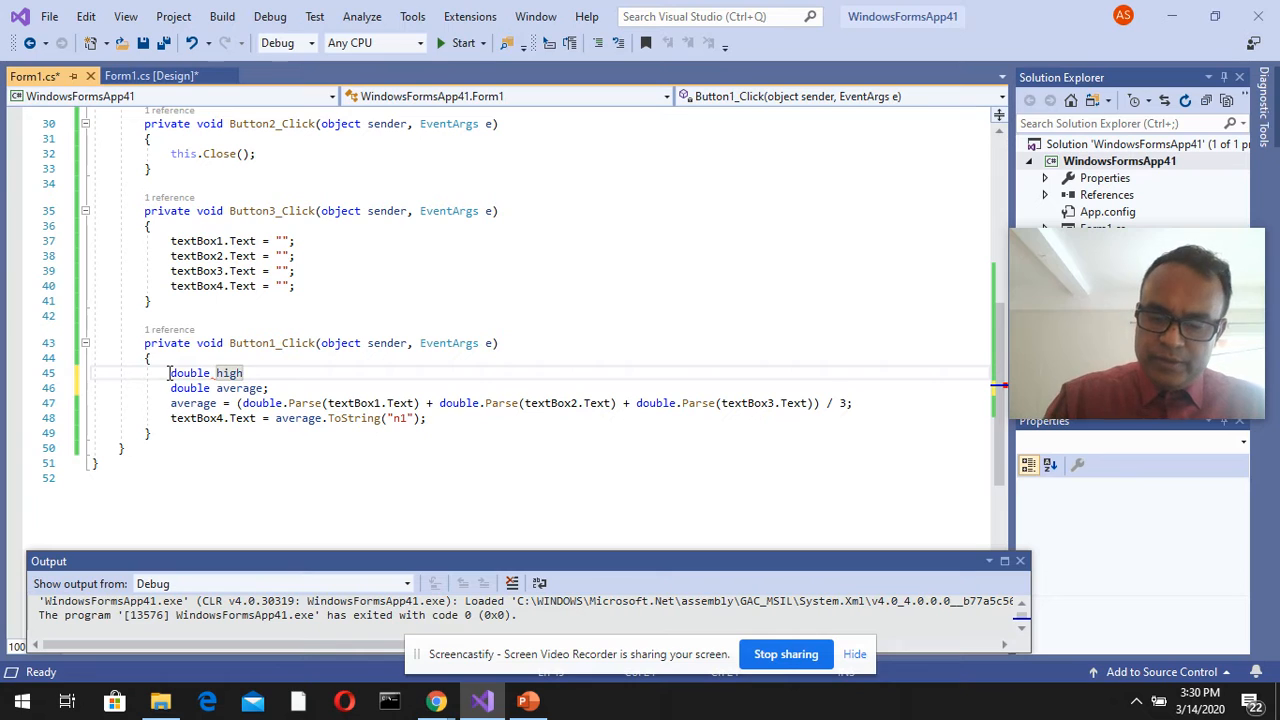
text(_sc)
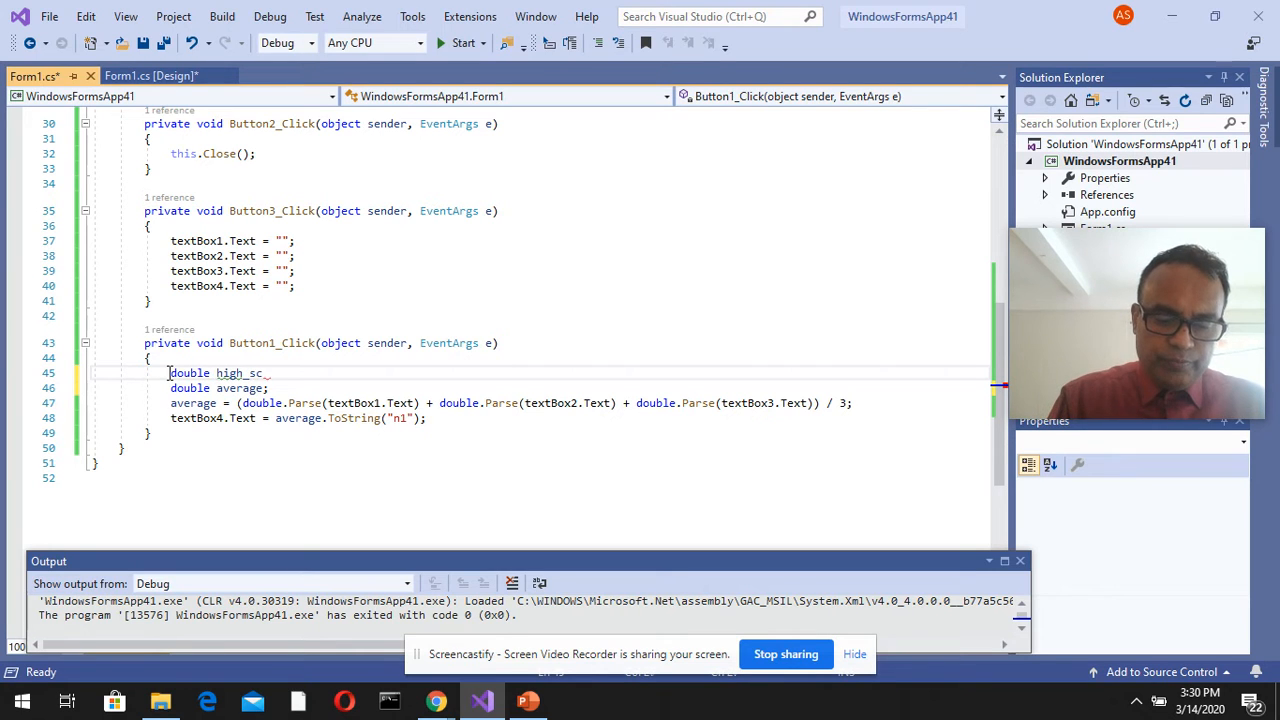
text(ore = )
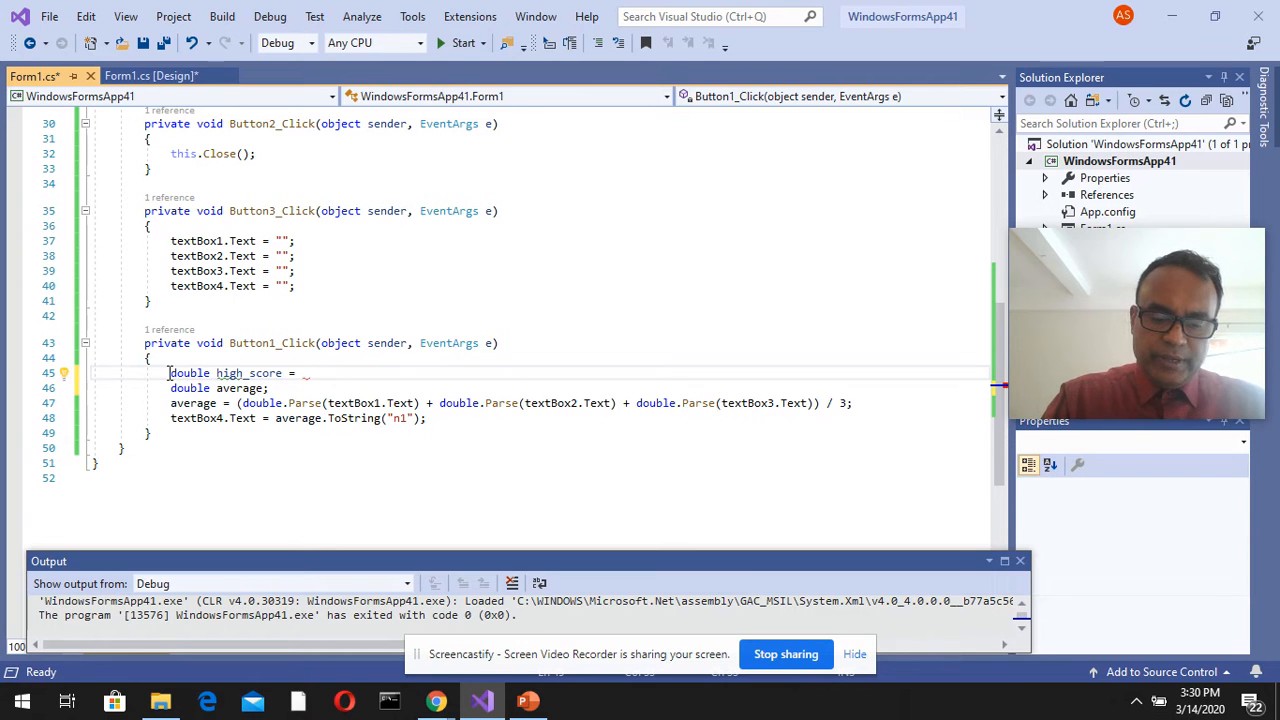
text(95)
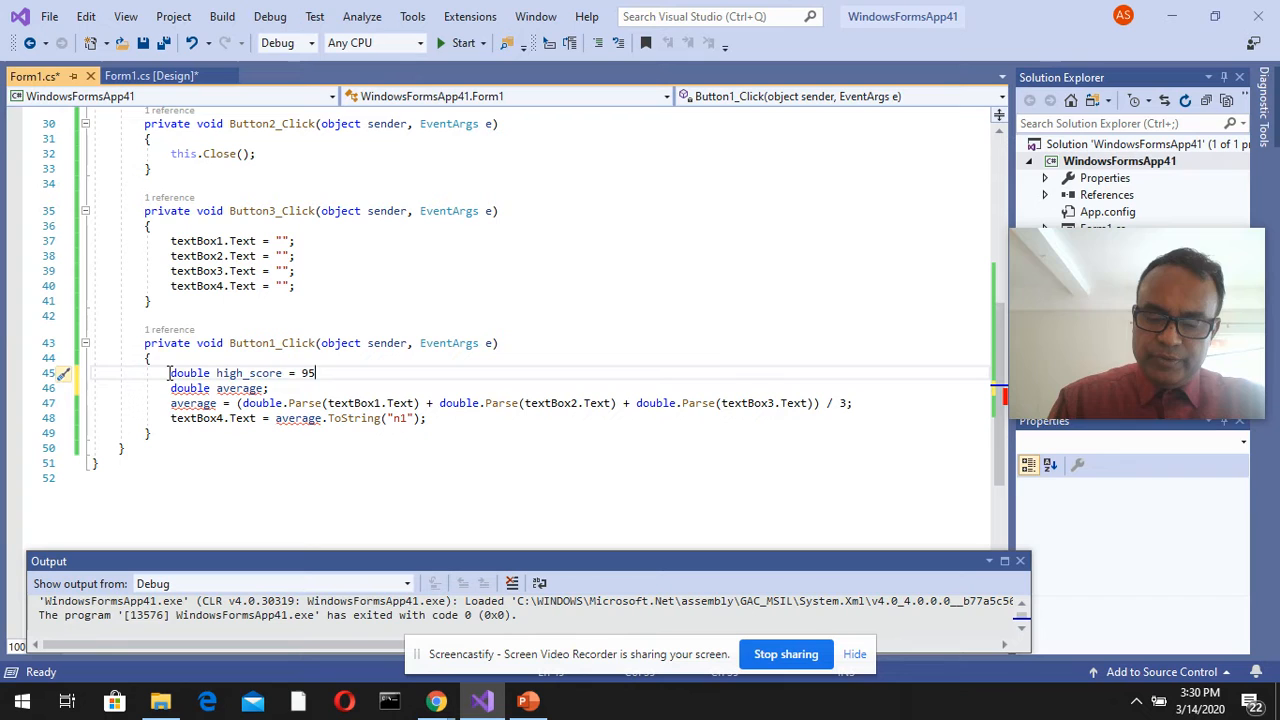
text(;)
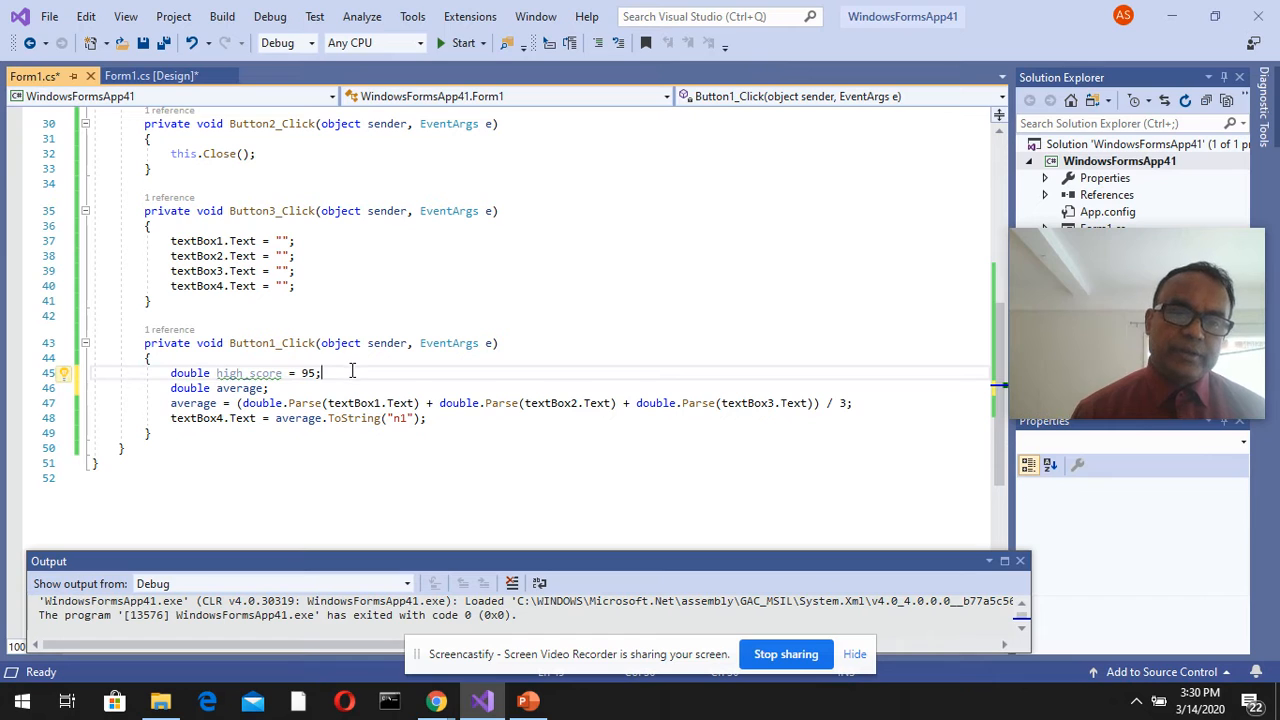
Step: Add an if (high_score > 95) condition with an opening code block below the average line
click(434, 420)
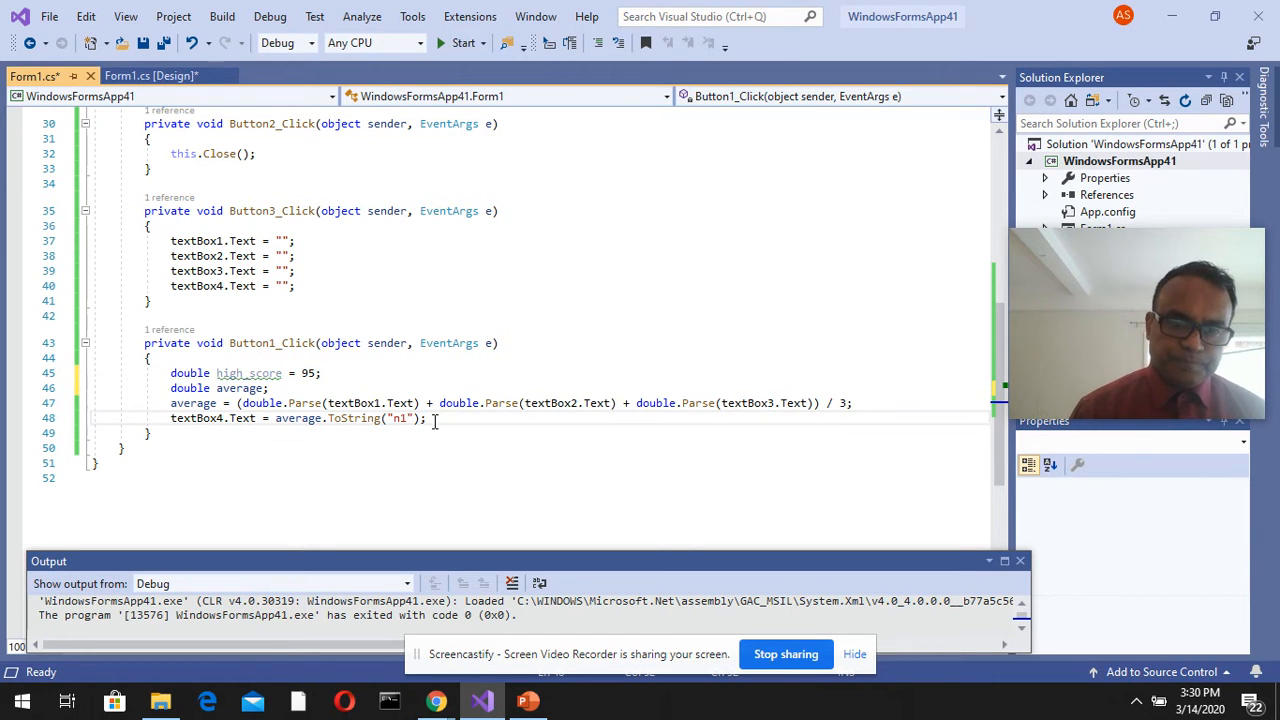
key(Return)
key(Return)
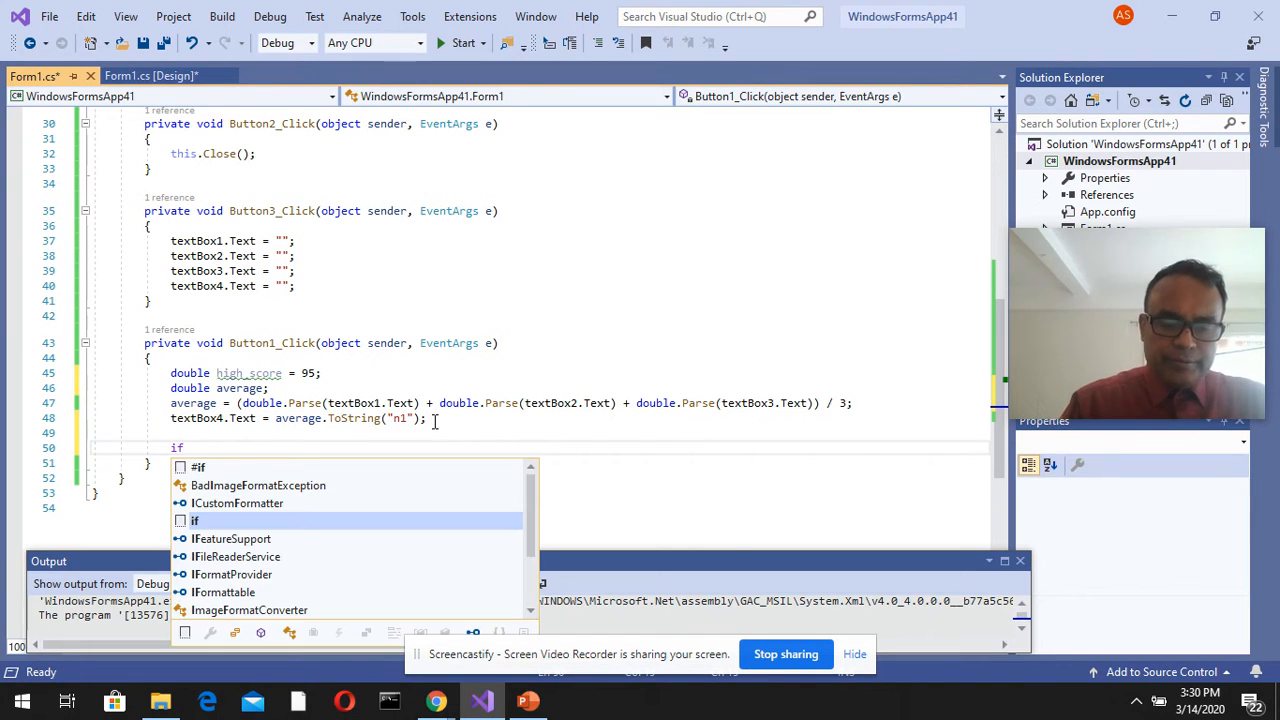
text(()
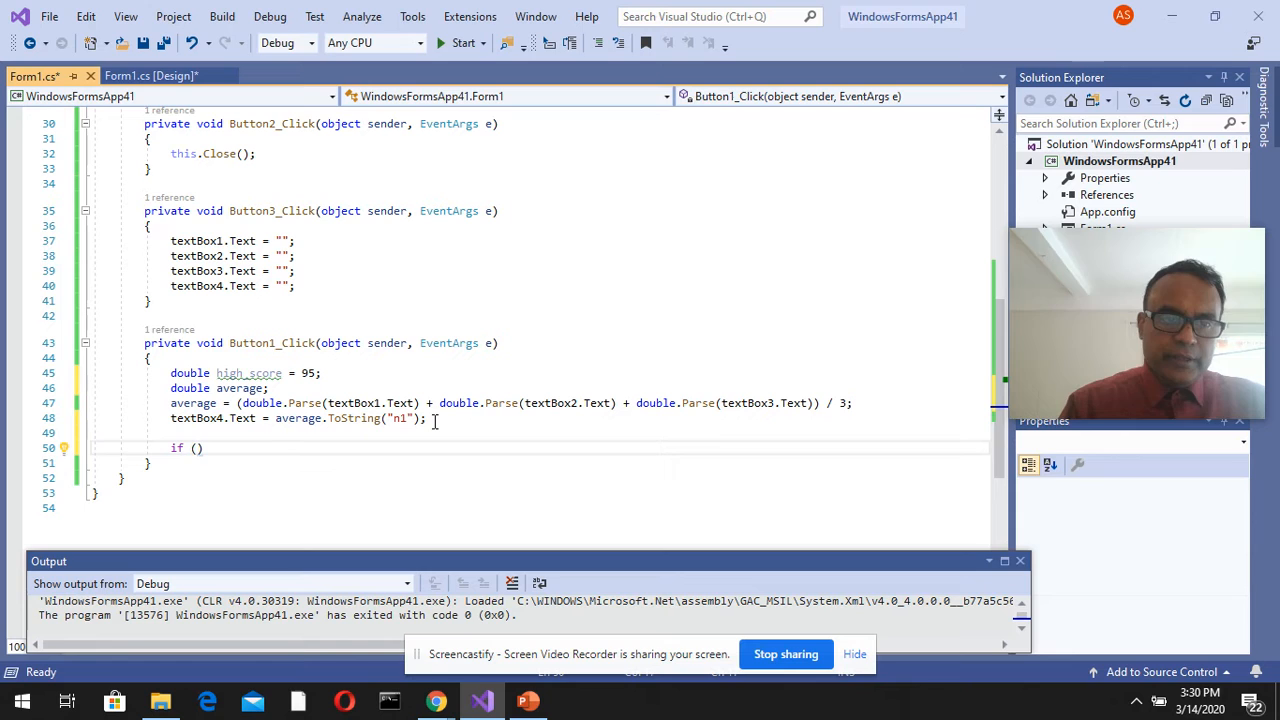
text(high)
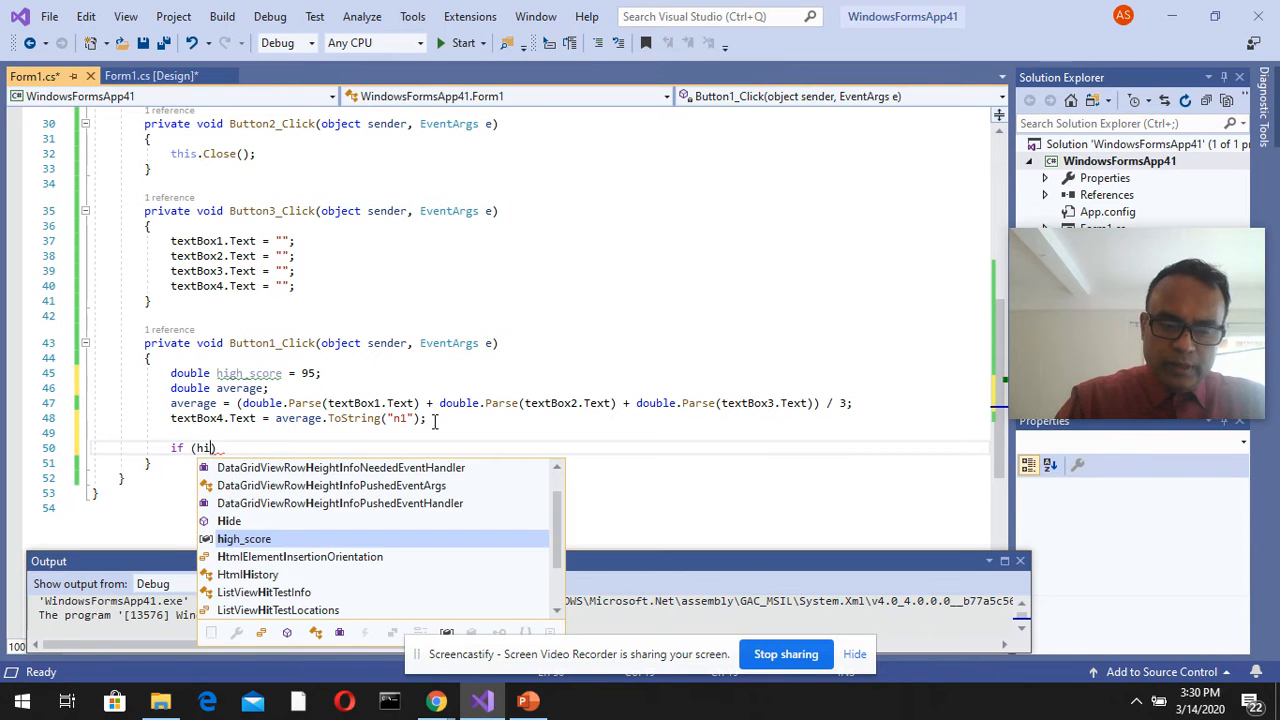
key(Tab)
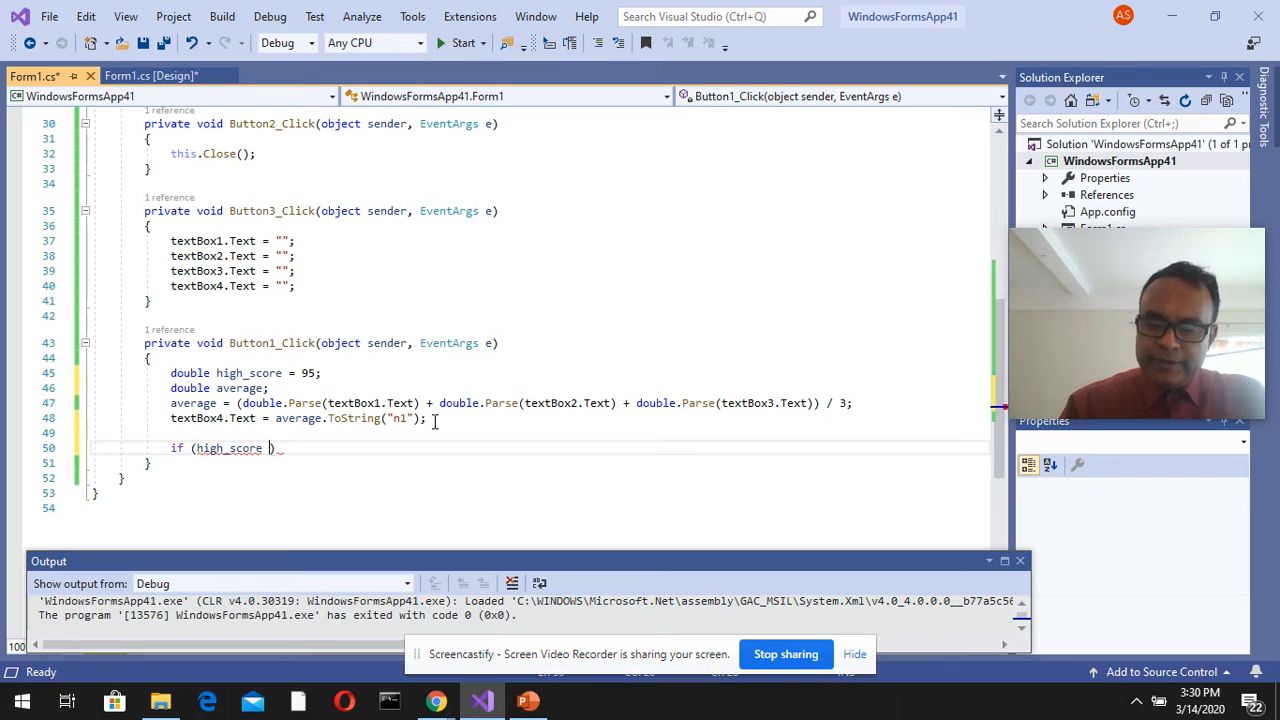
text(>)
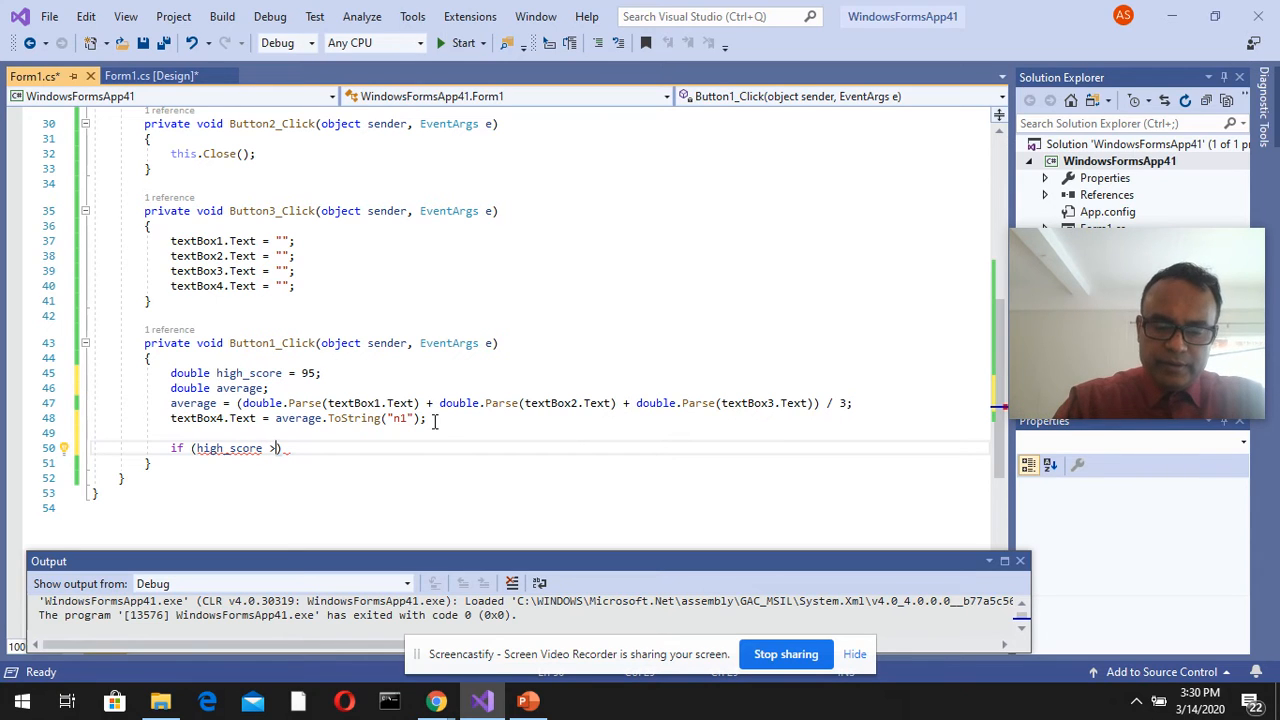
text(95)
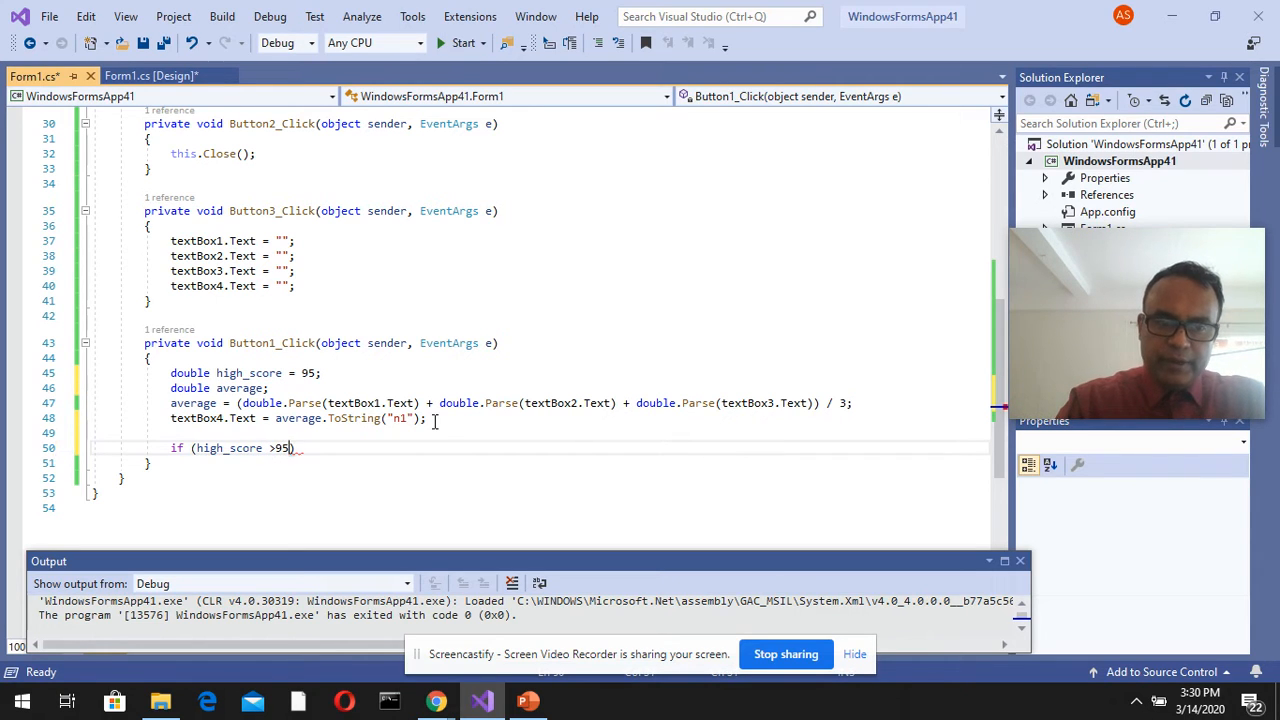
key(End)
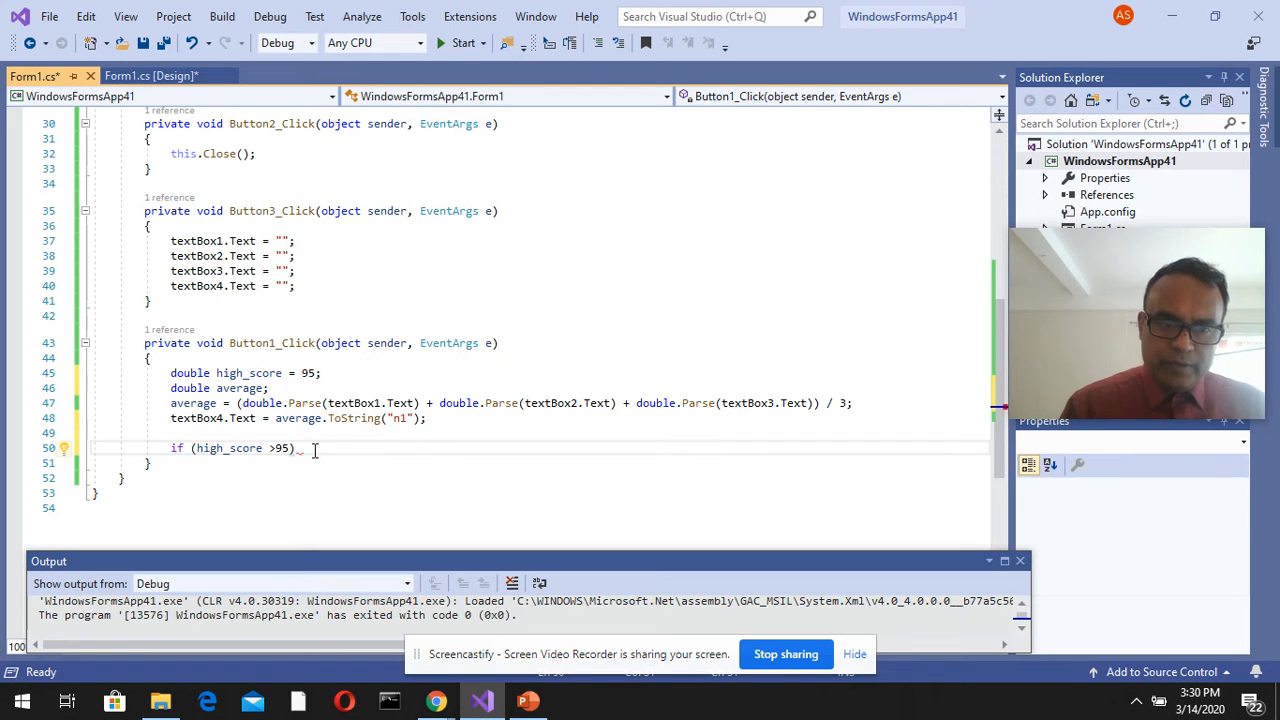
key(Return)
text({})
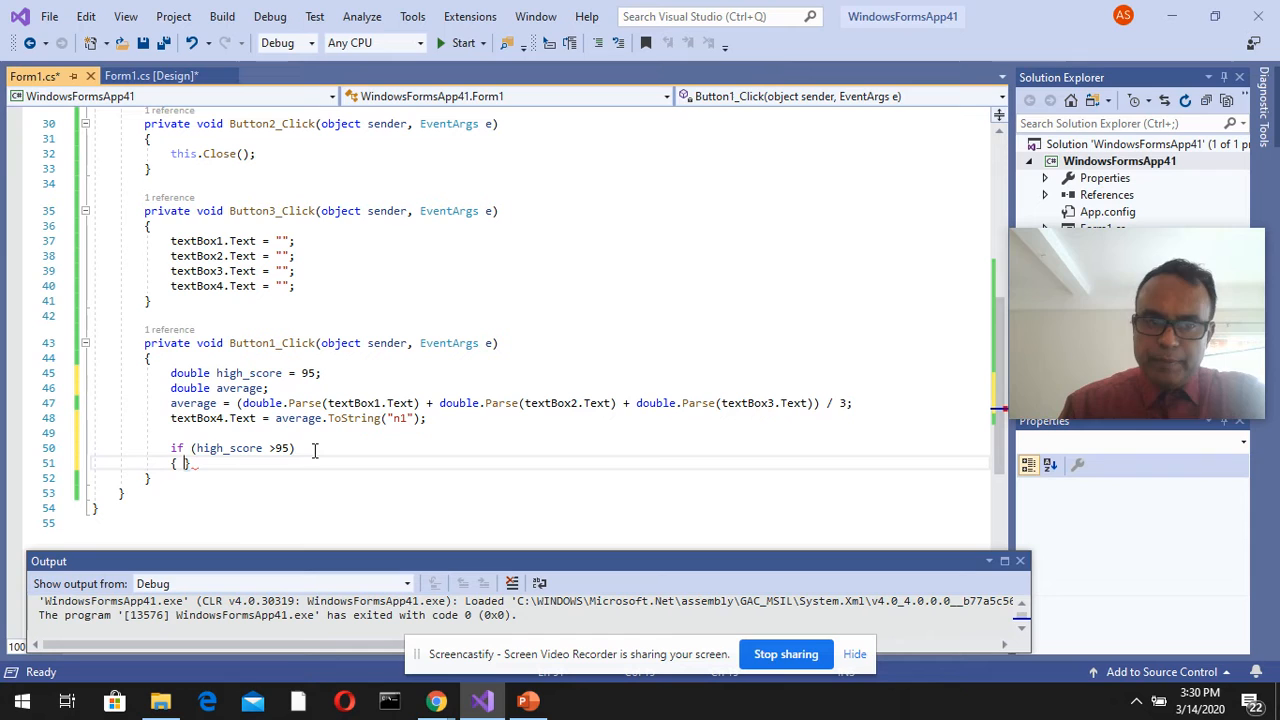
key(Return)
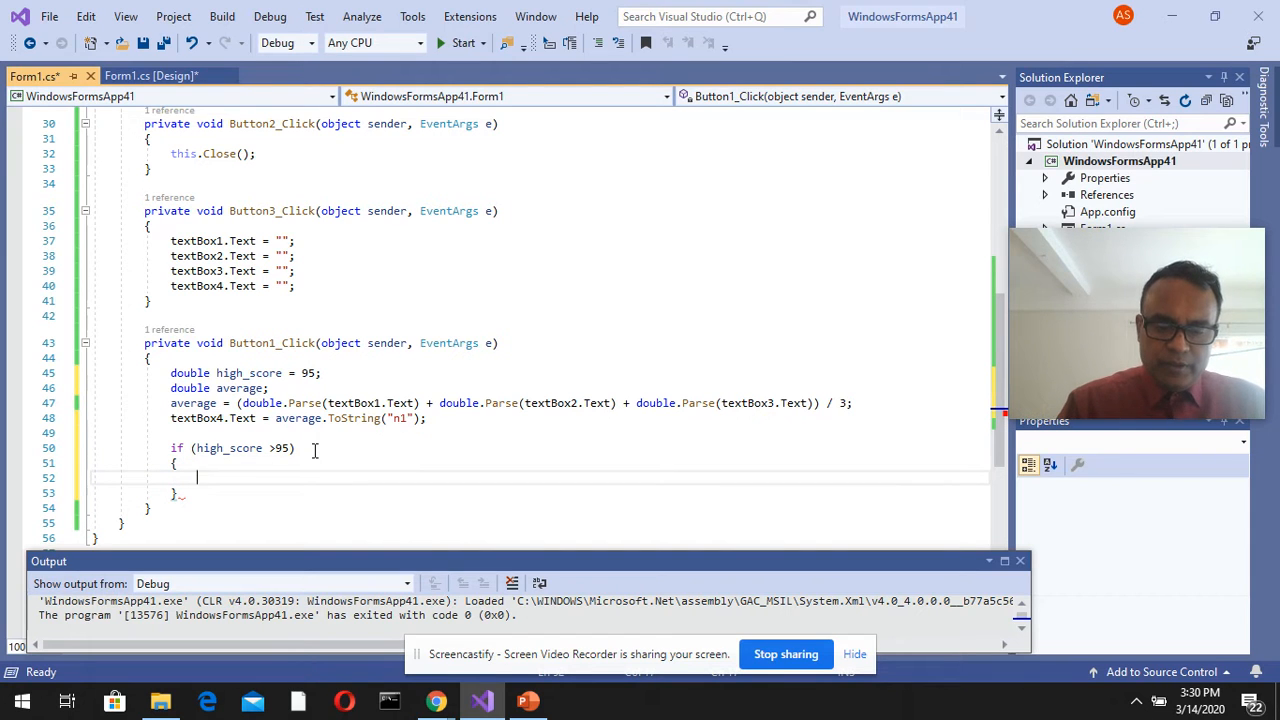
text(messa)
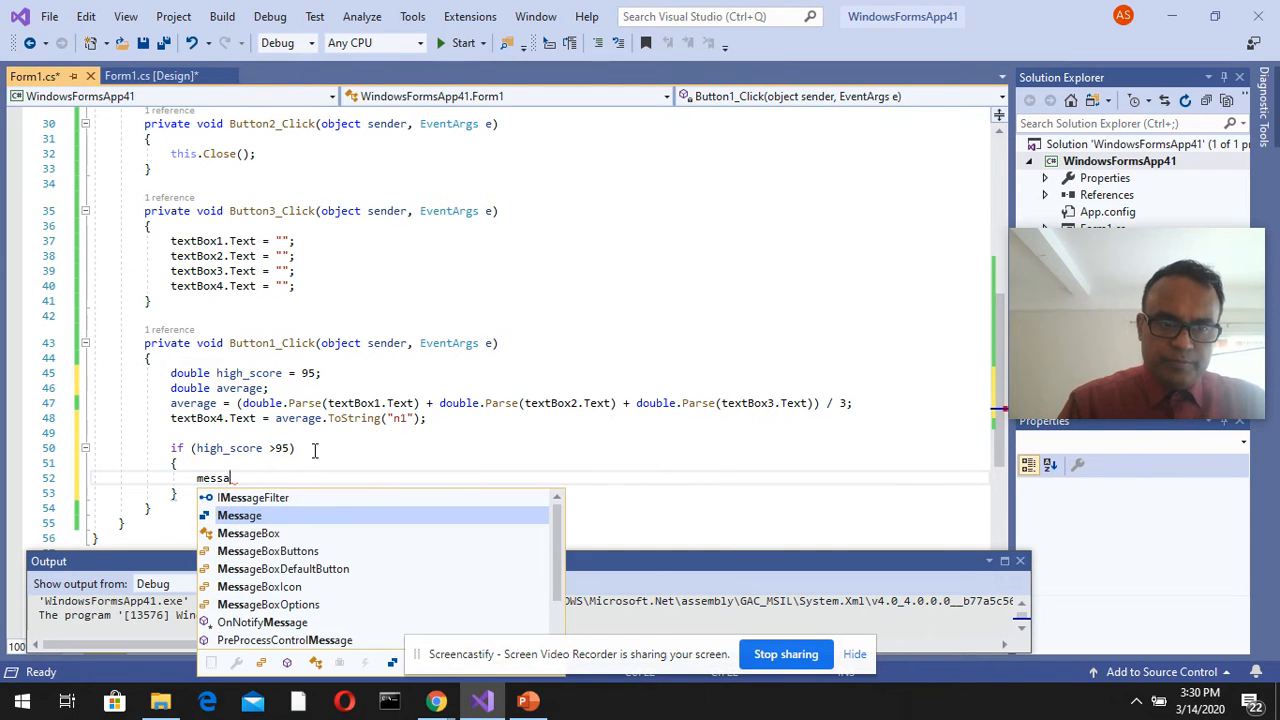
Step: Inside the block, show a MessageBox saying "Congratulation ! You did a great job!"
key(Down)
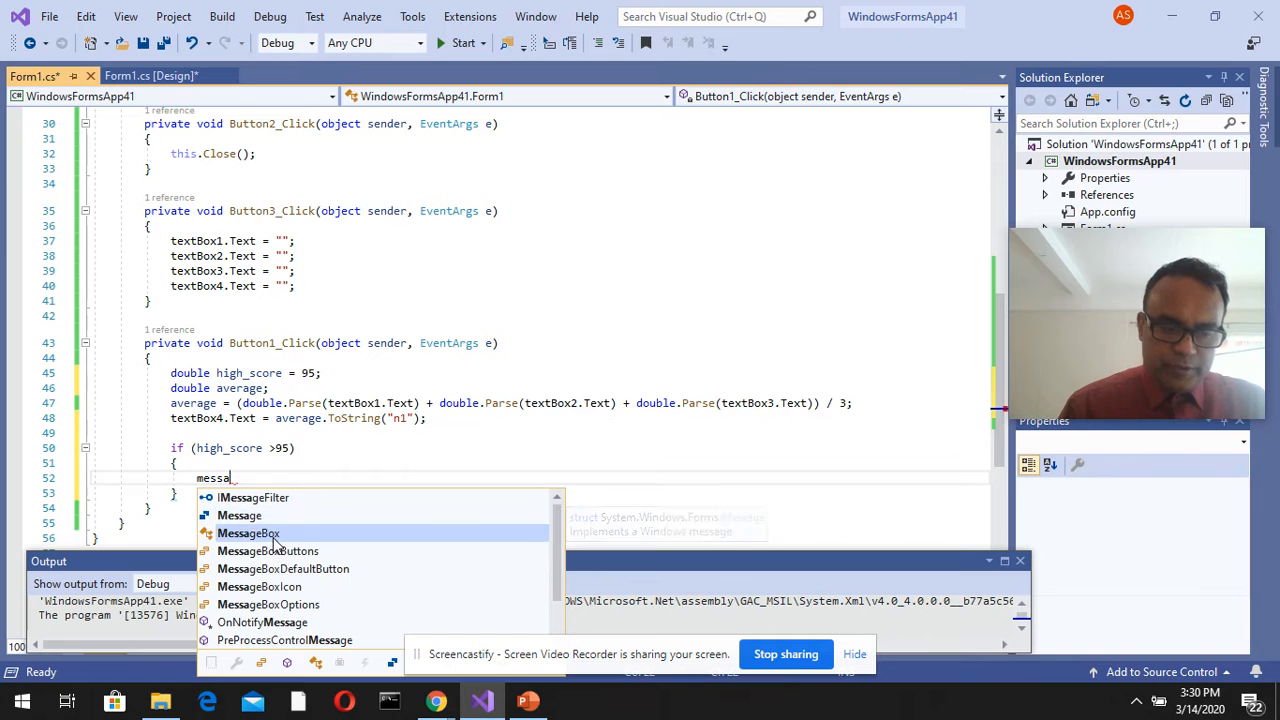
key(Tab)
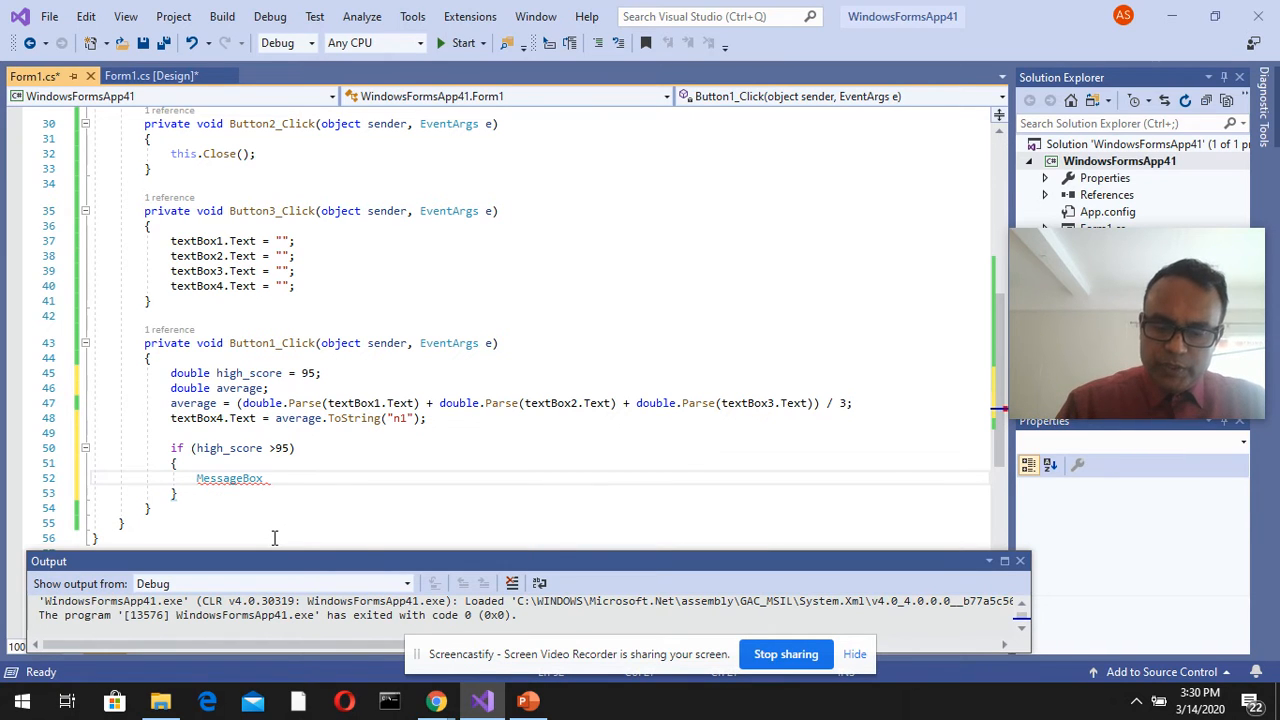
text(.sh)
key(Tab)
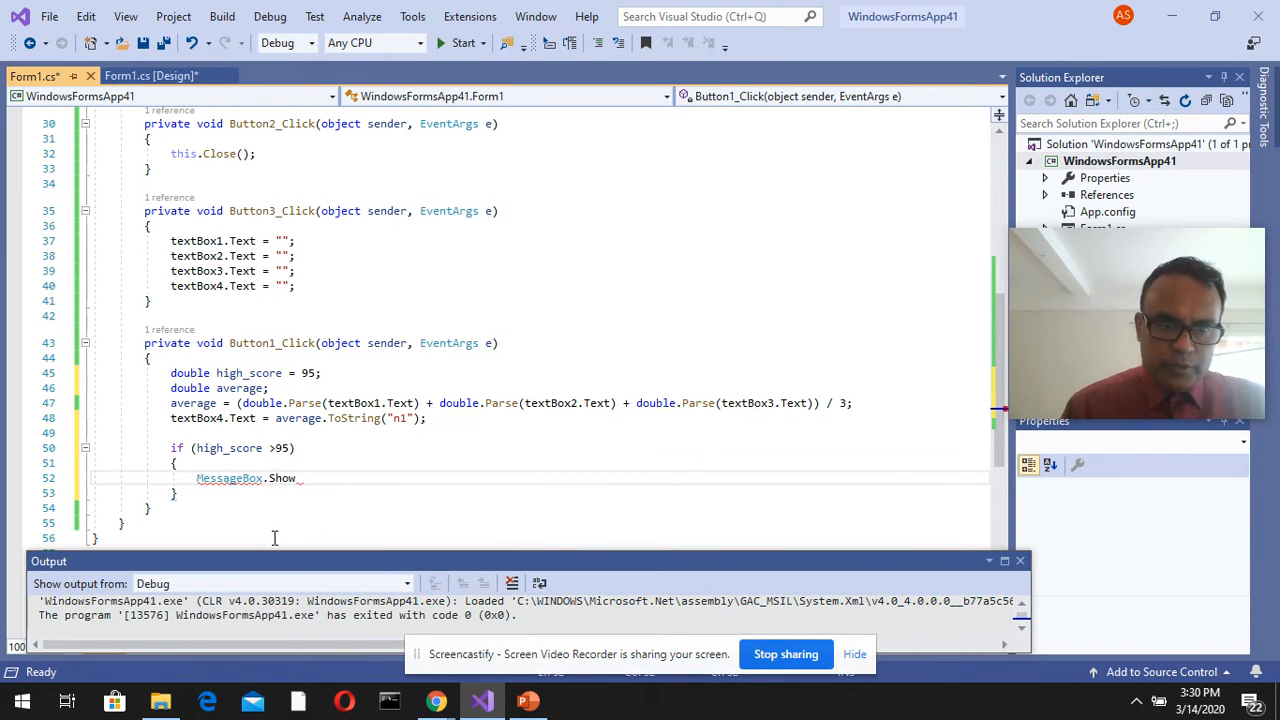
text(()
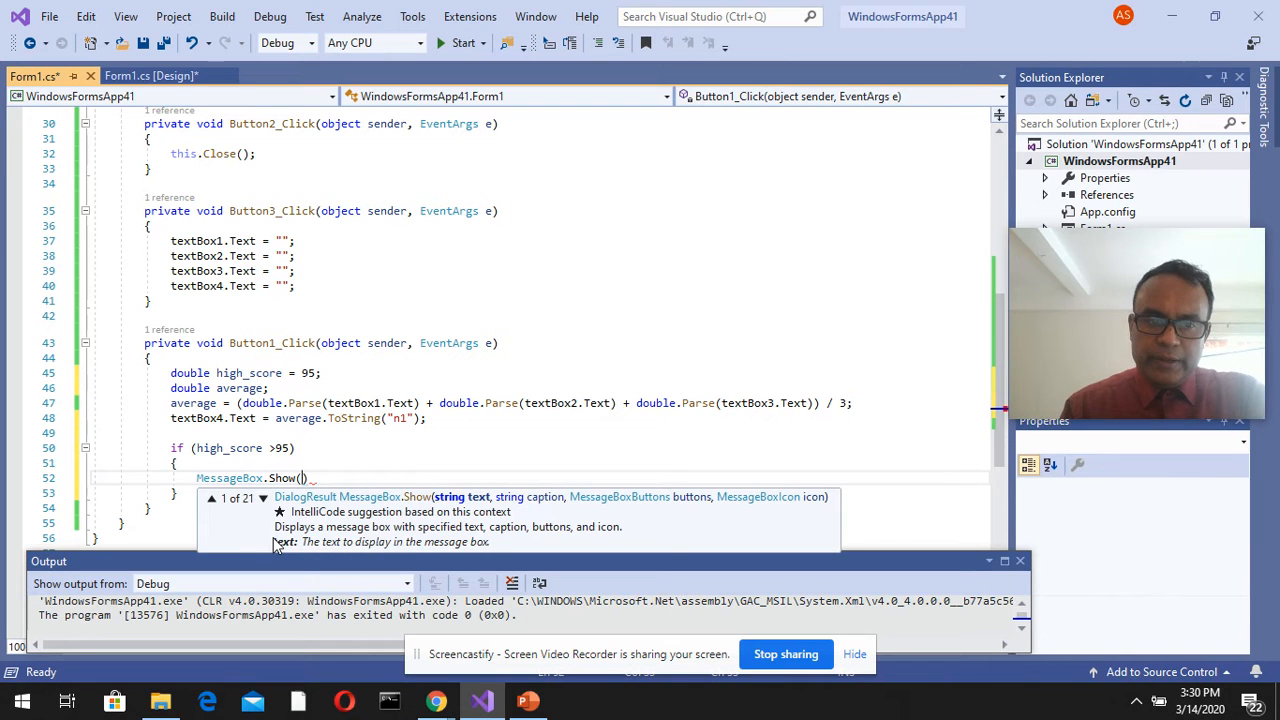
text(")
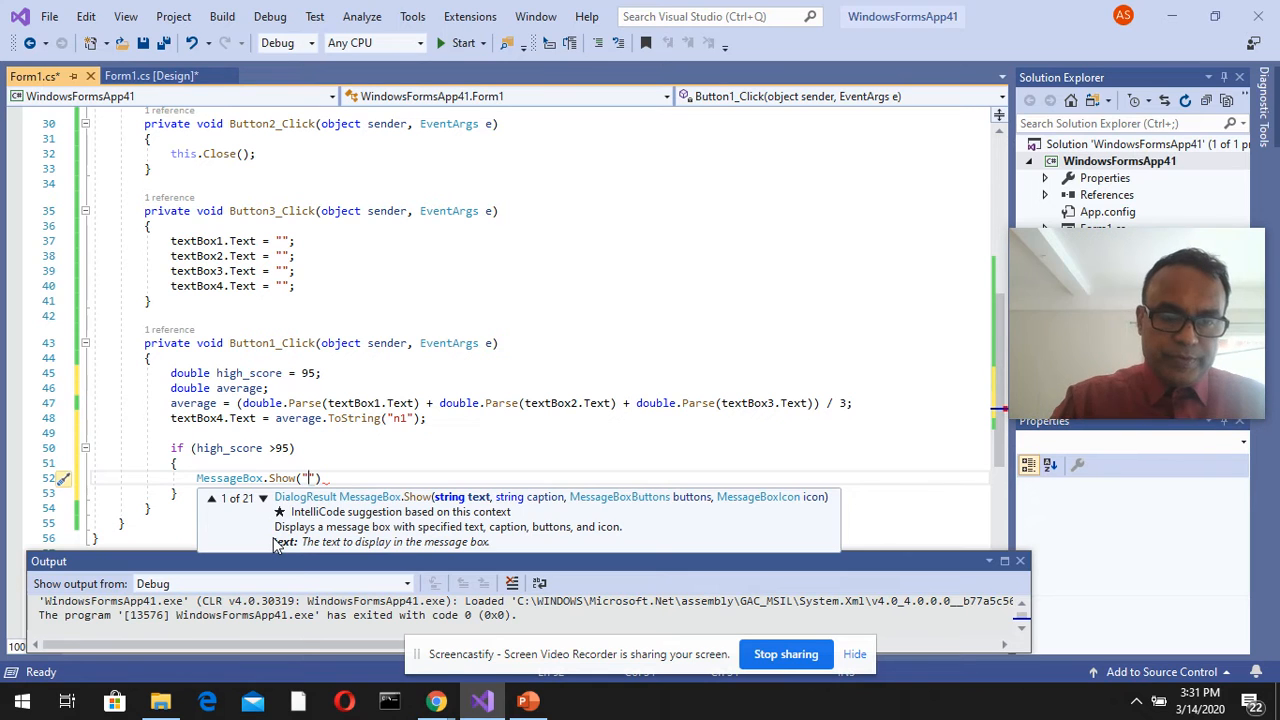
text(C)
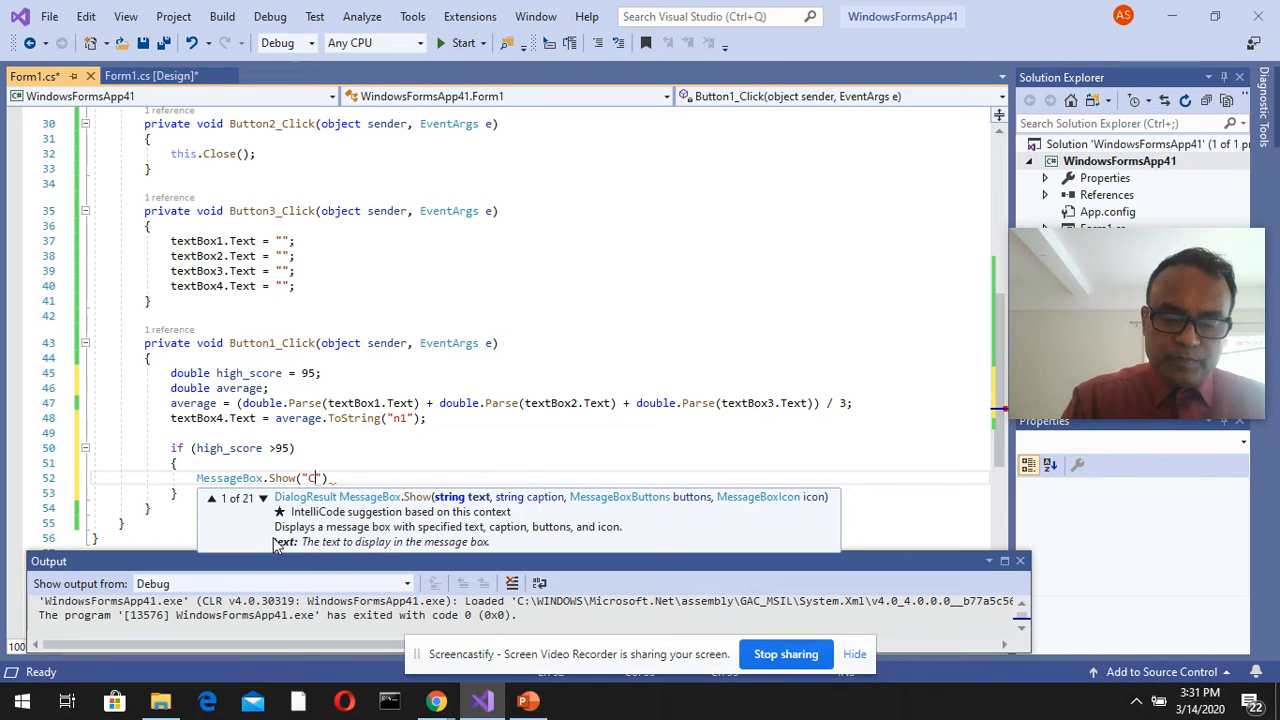
text(a)
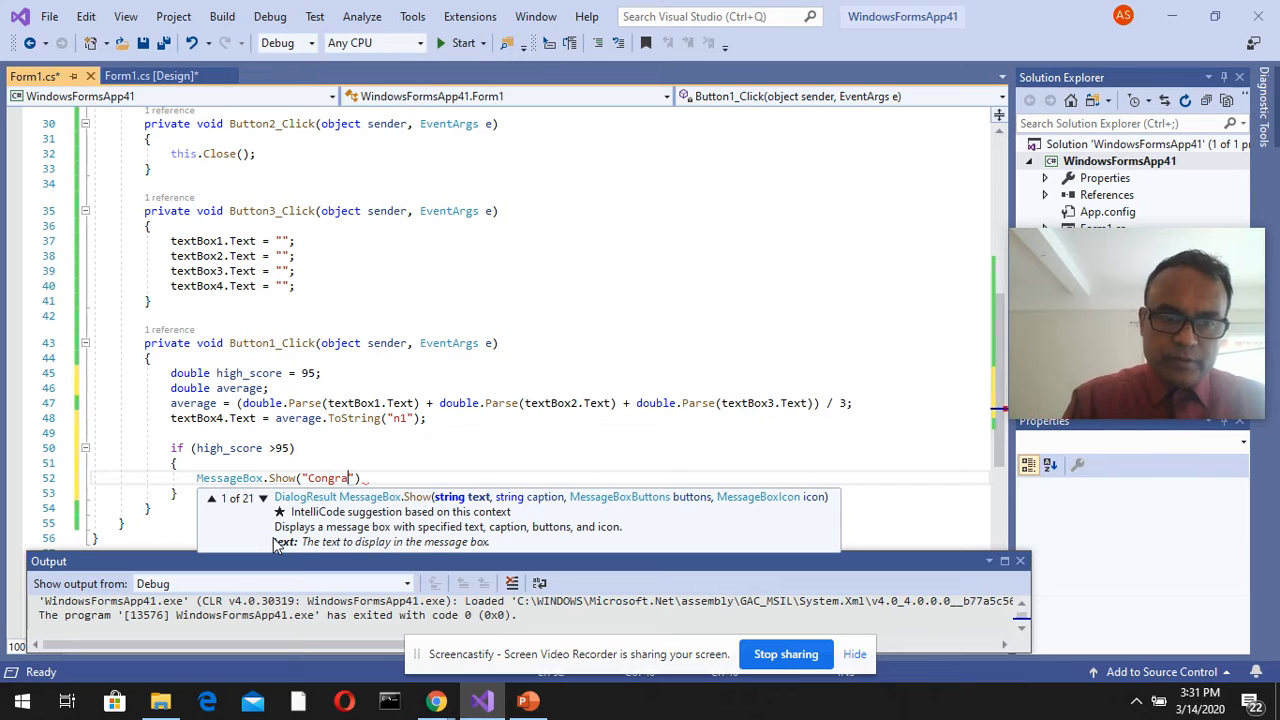
text(tulation)
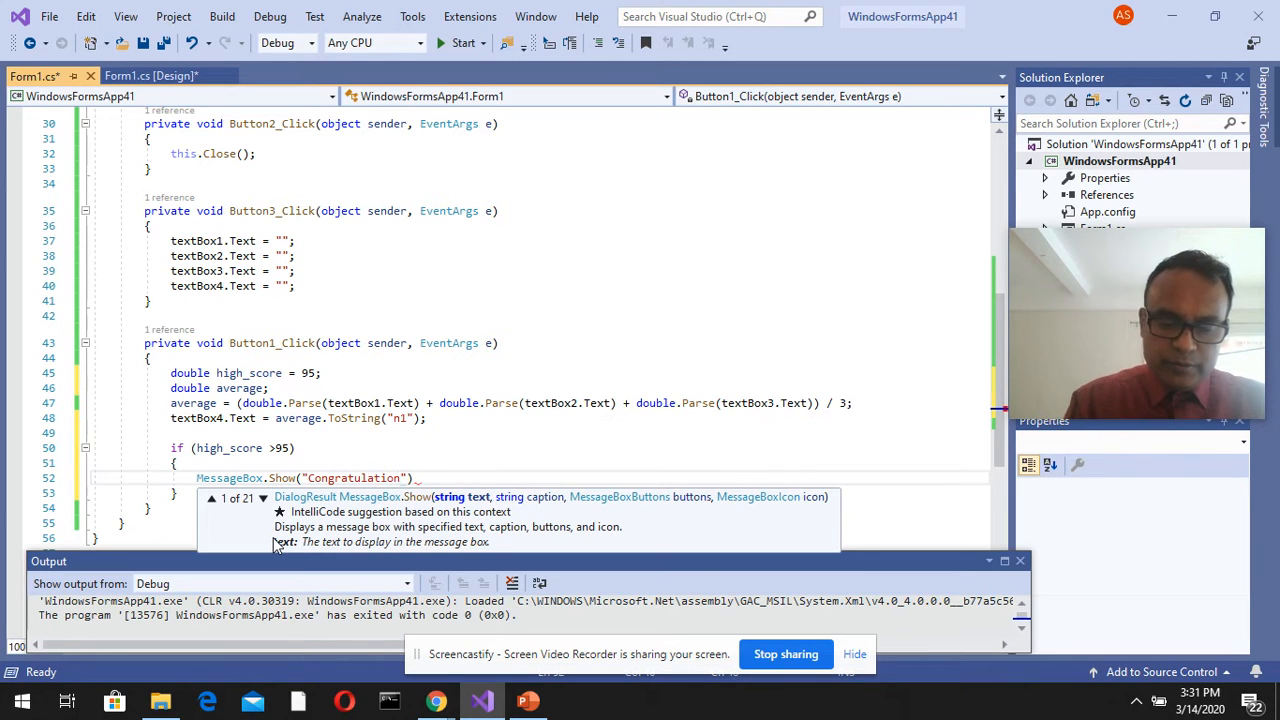
text(1)
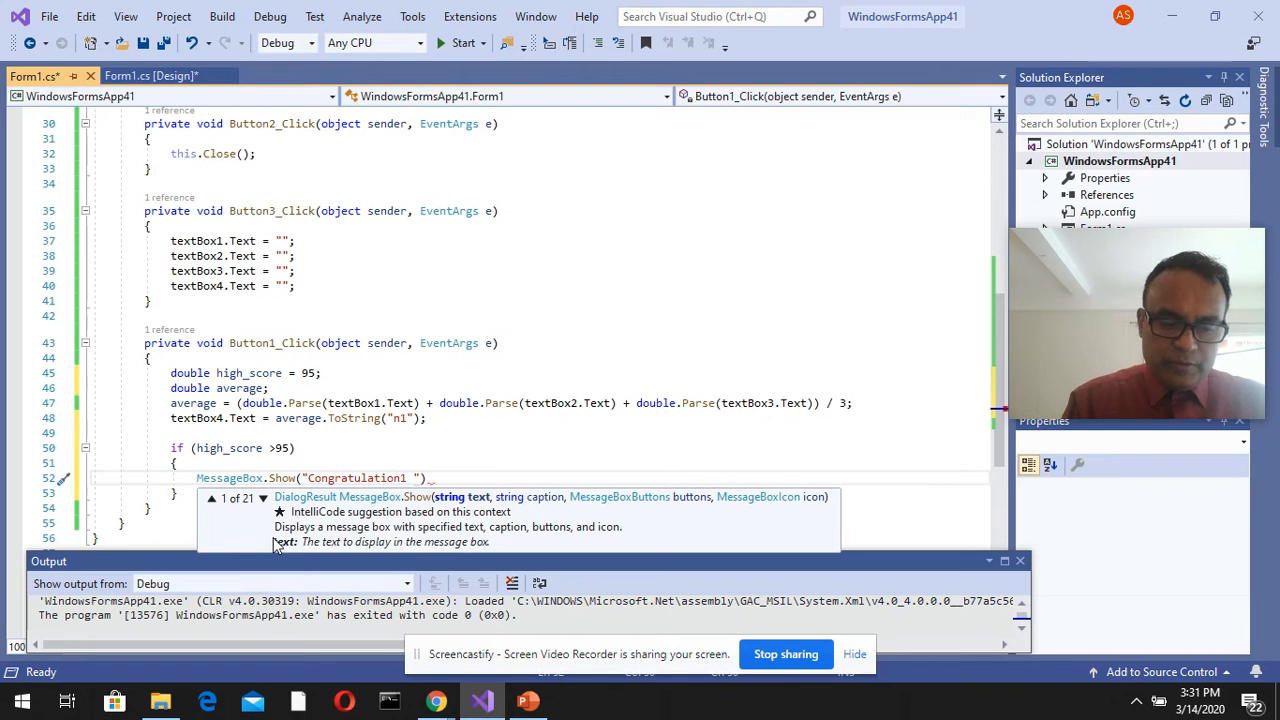
key(BackSpace)
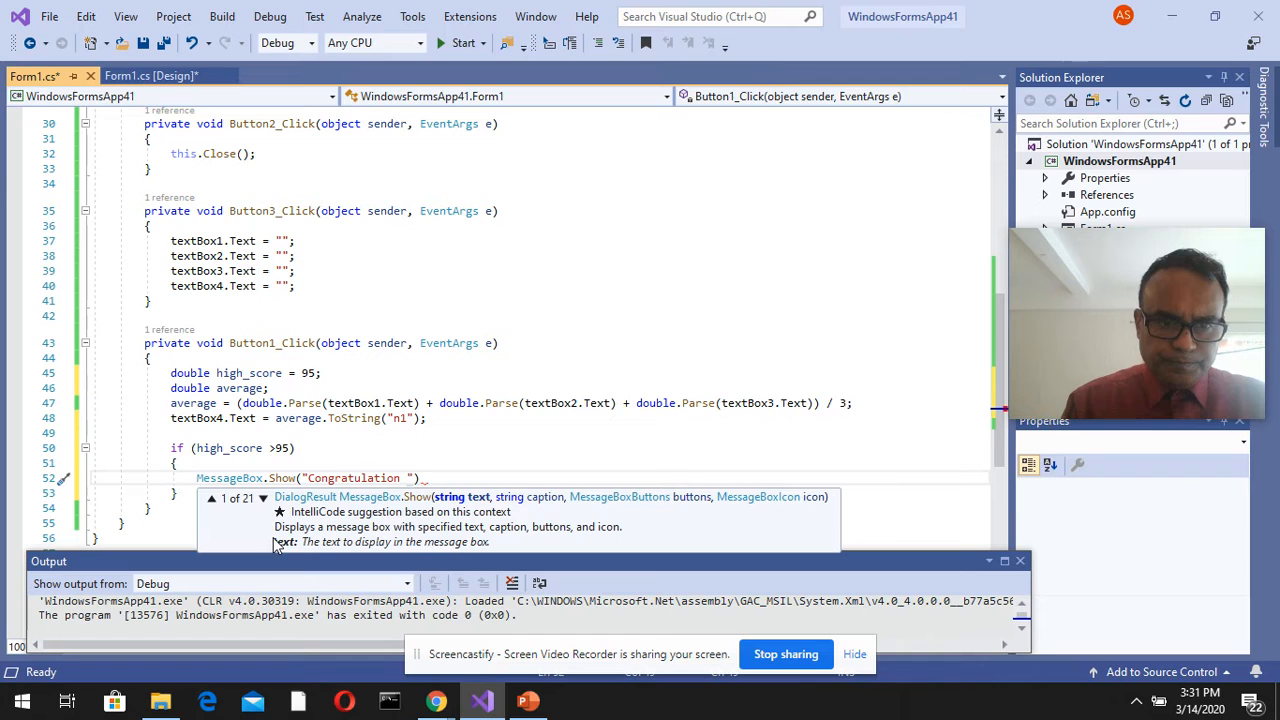
text(! )
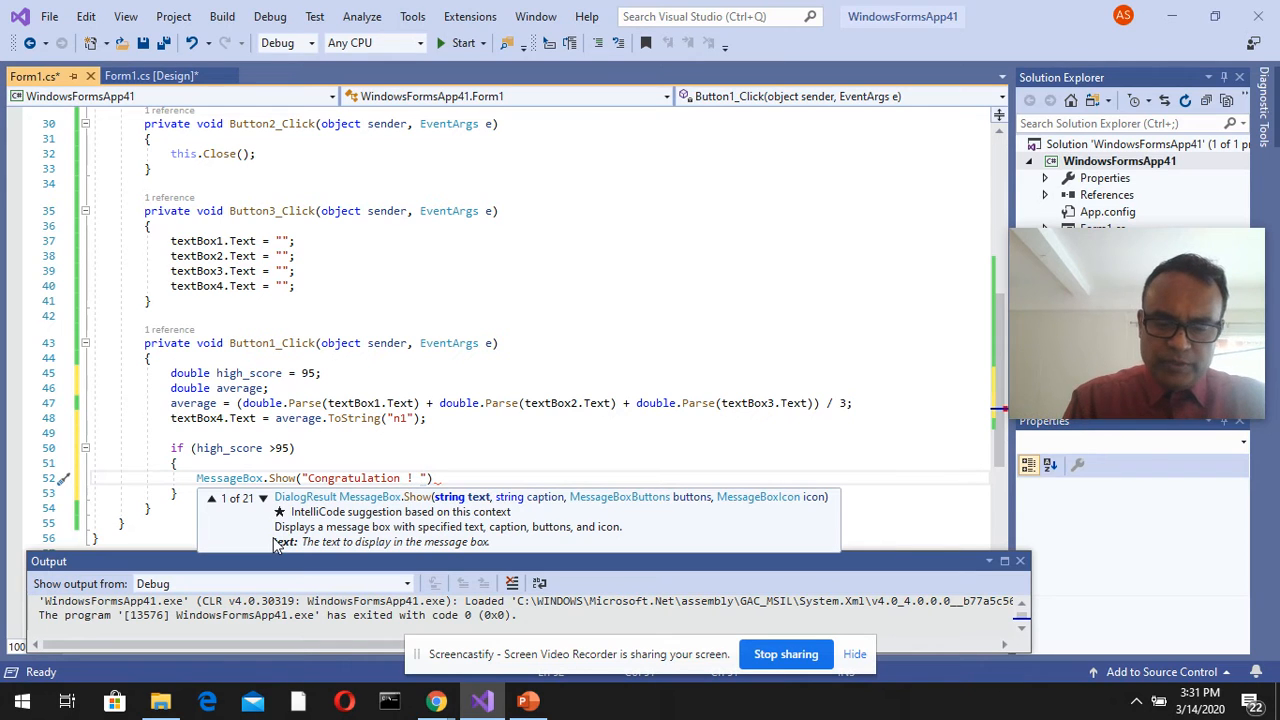
text(You)
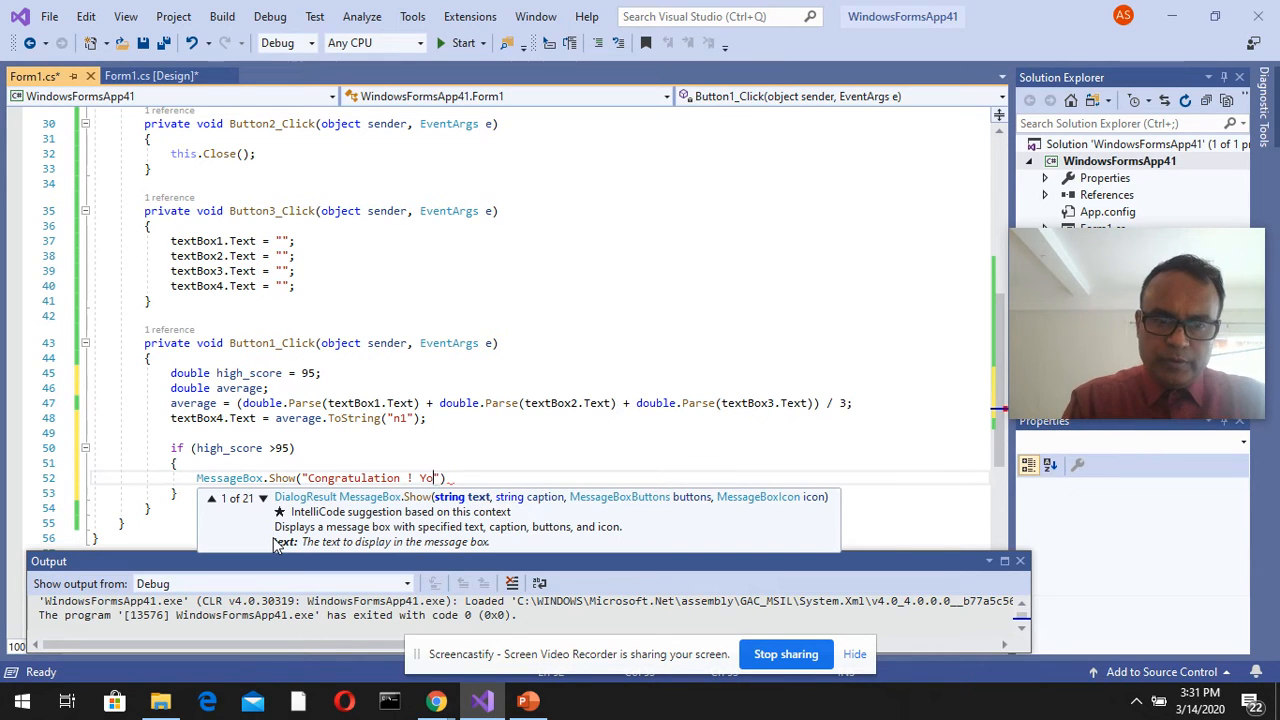
text(id)
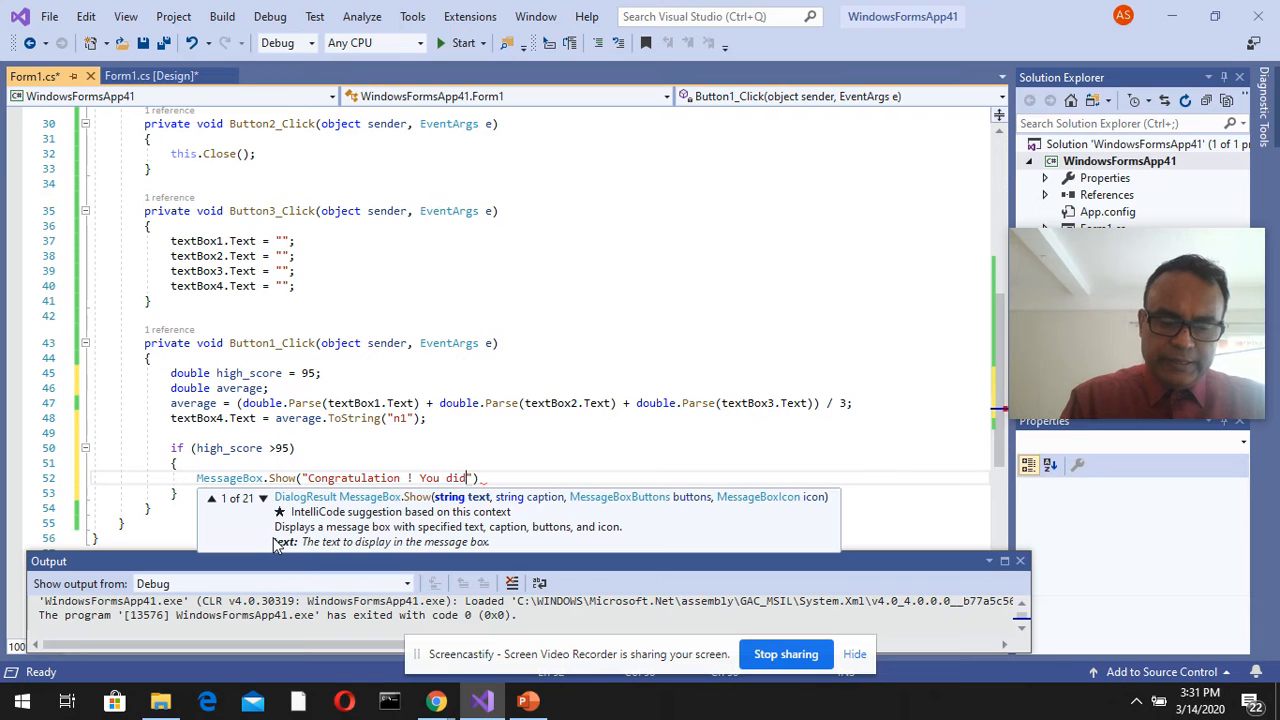
text(great job)
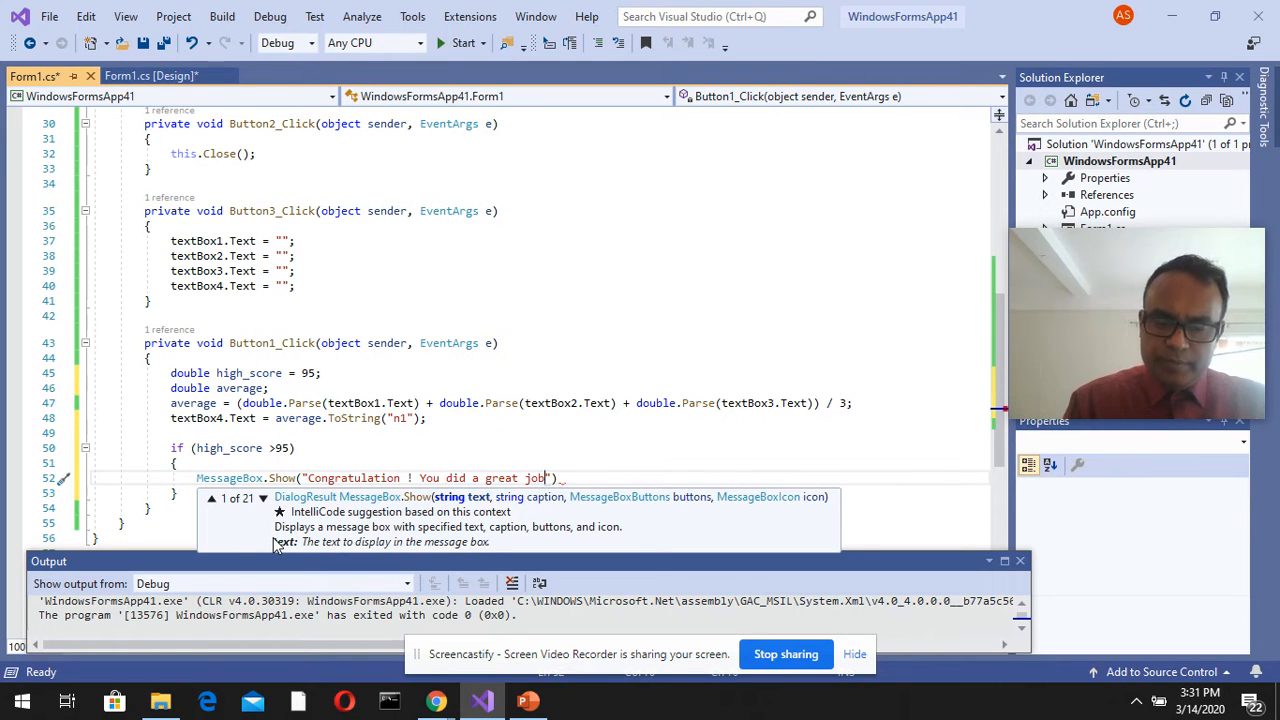
text( !)
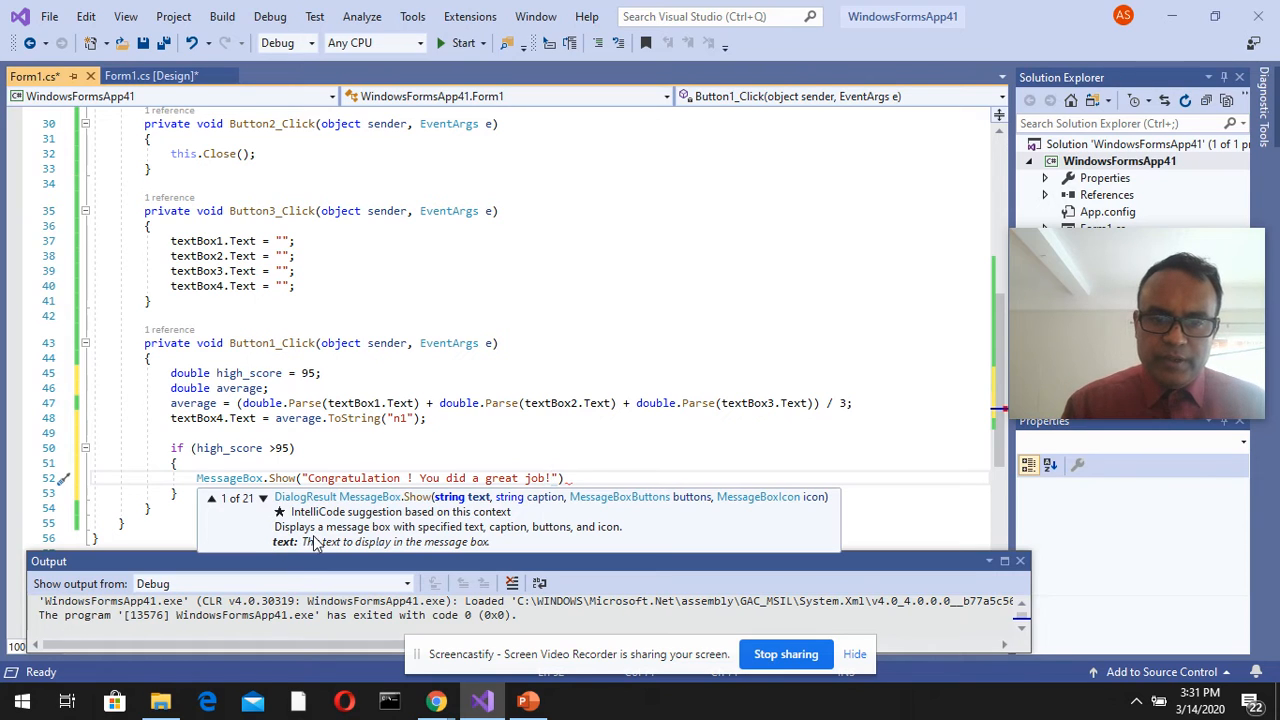
click(566, 477)
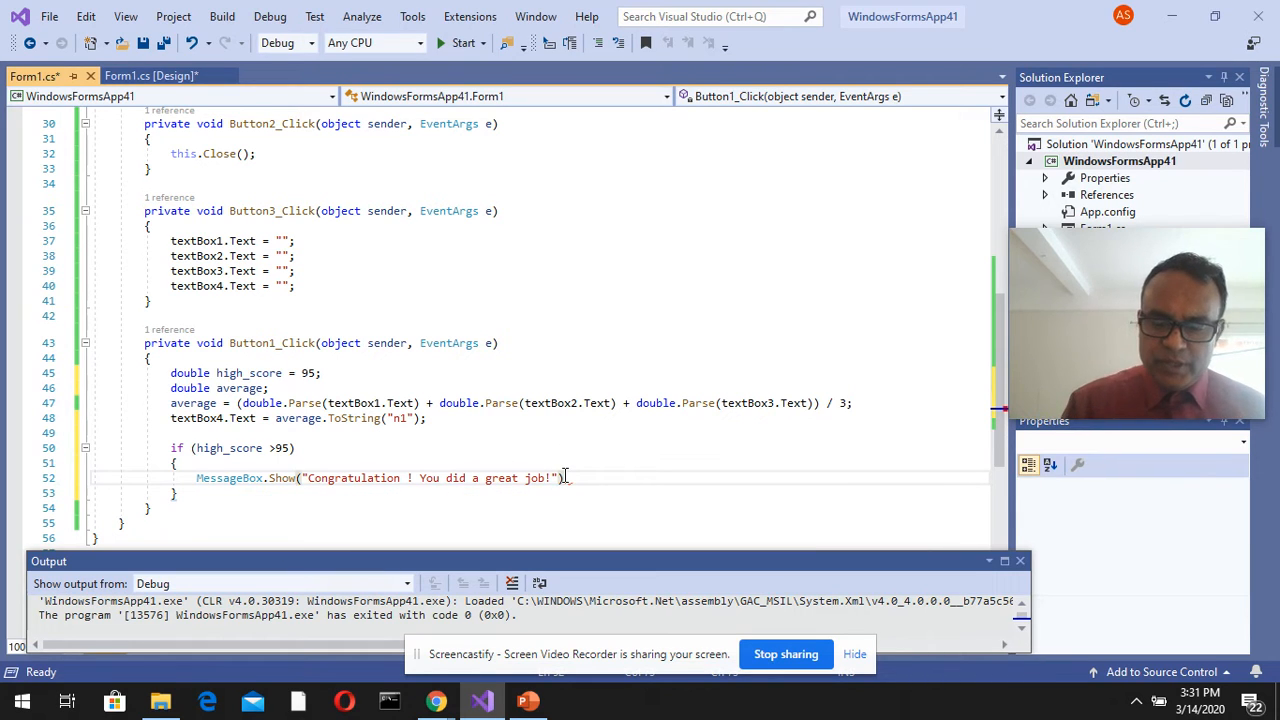
text(;)
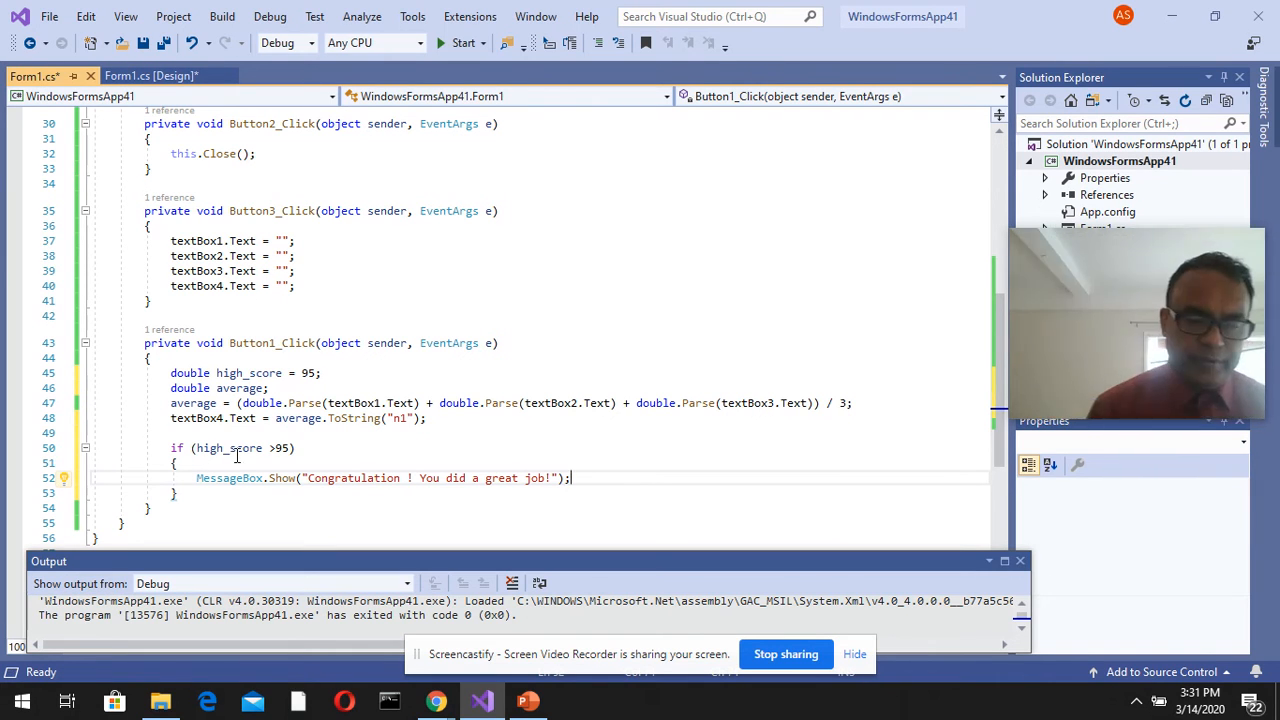
mouse_move(232, 448)
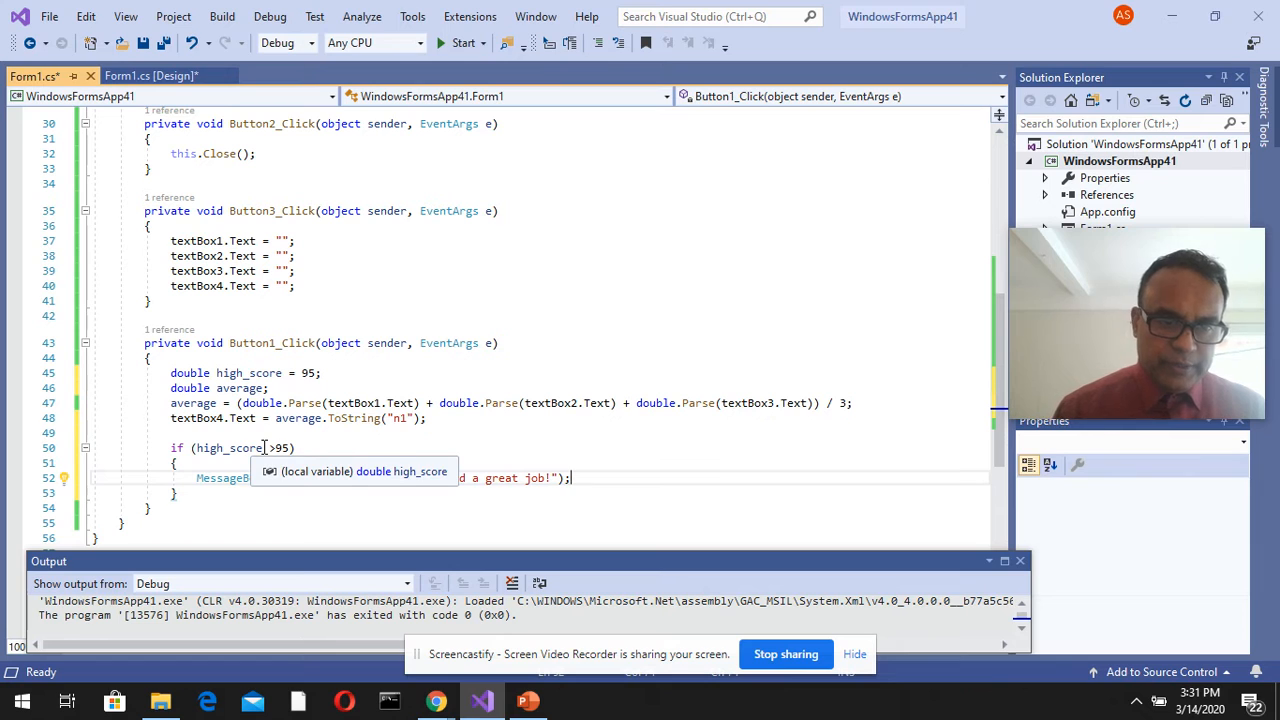
Step: Rewrite the if condition as average > high_score
click(265, 447)
key(BackSpace)
key(BackSpace)
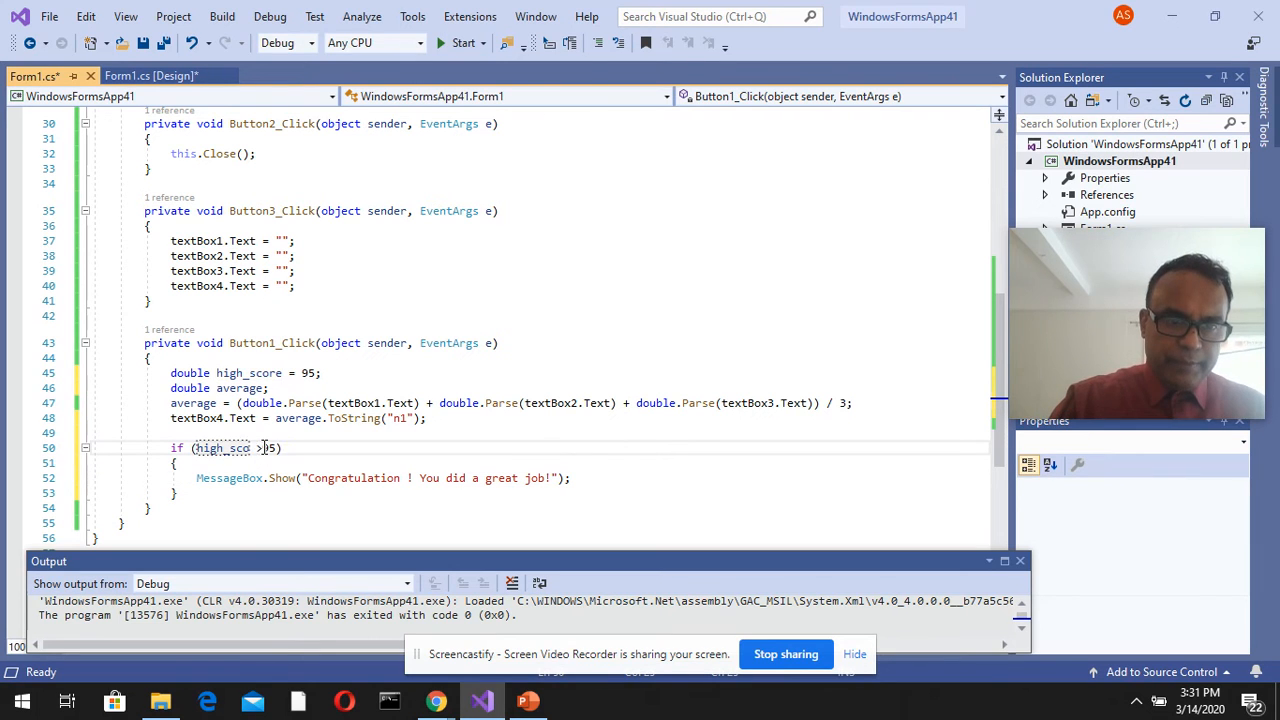
key(BackSpace)
key(BackSpace)
key(BackSpace)
key(BackSpace)
key(BackSpace)
key(BackSpace)
key(BackSpace)
key(BackSpace)
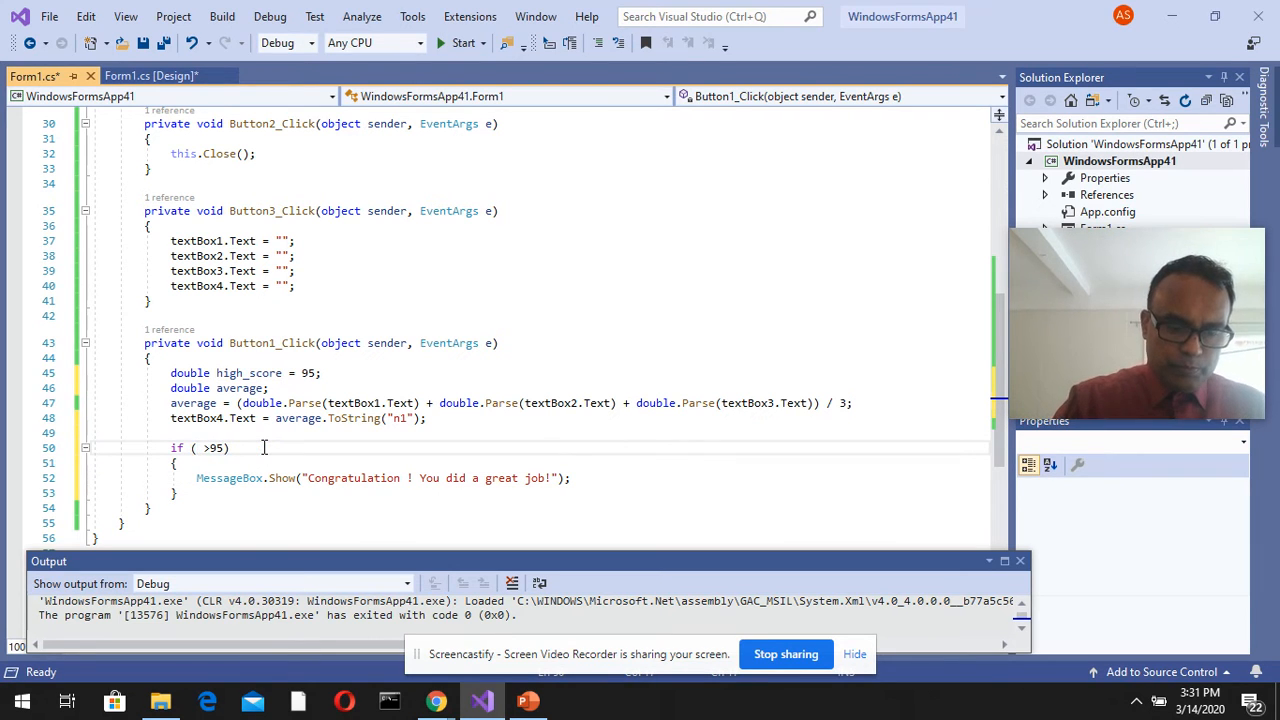
text(avear)
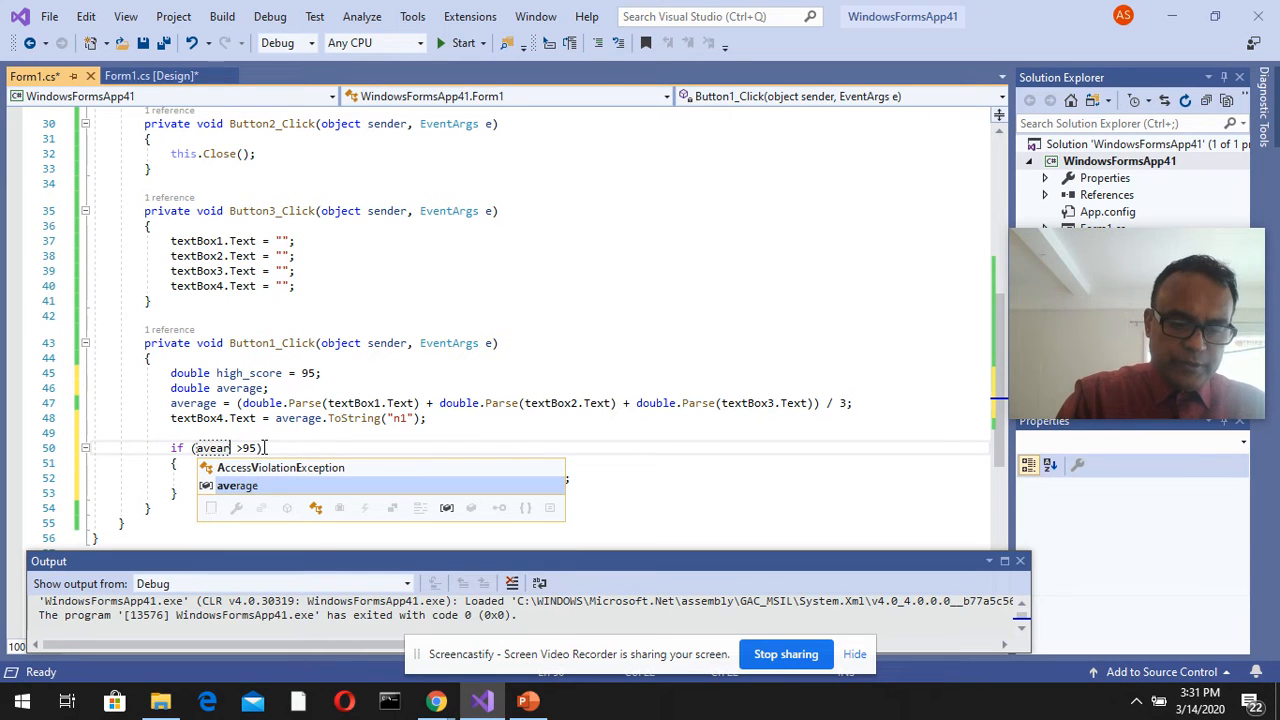
text(ge)
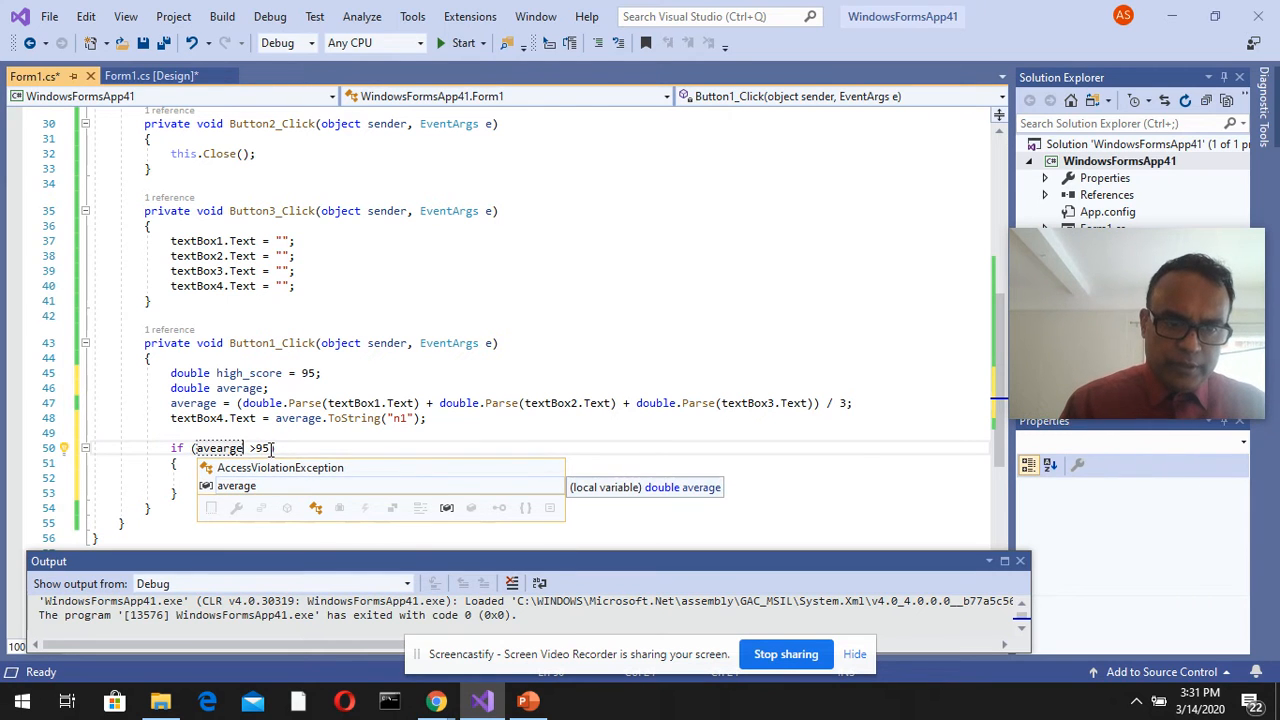
key(Escape)
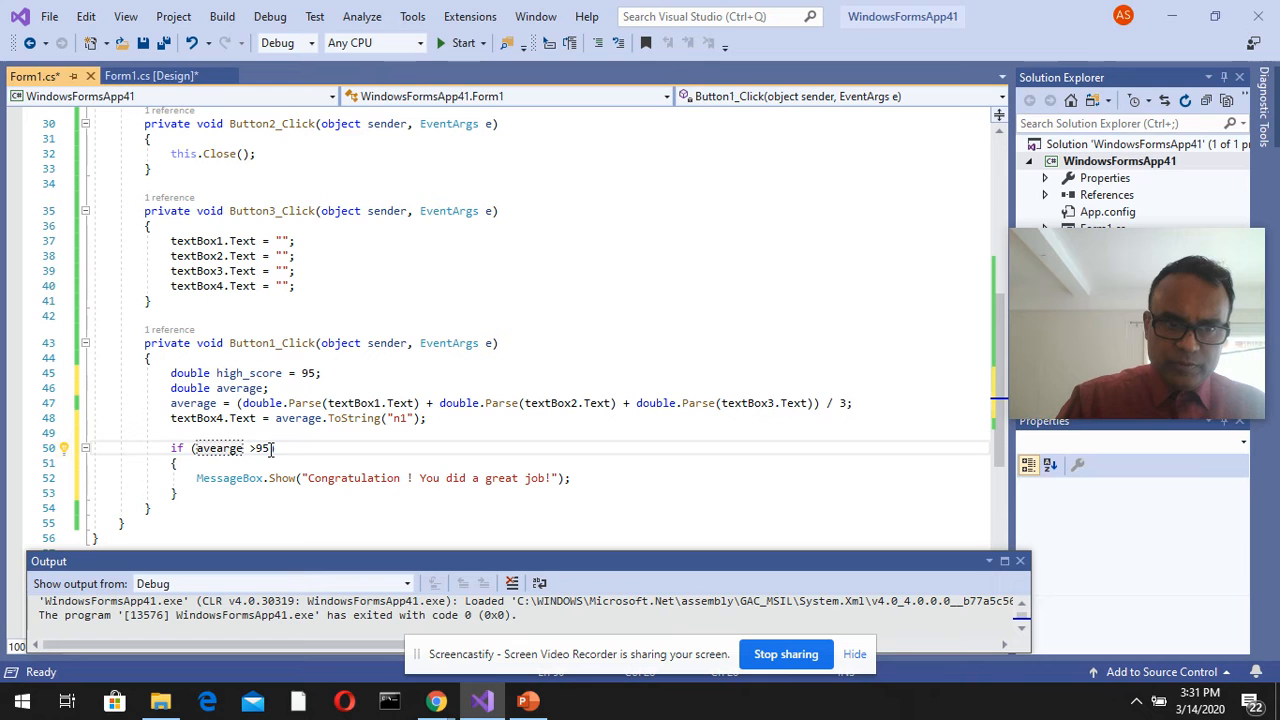
text(h)
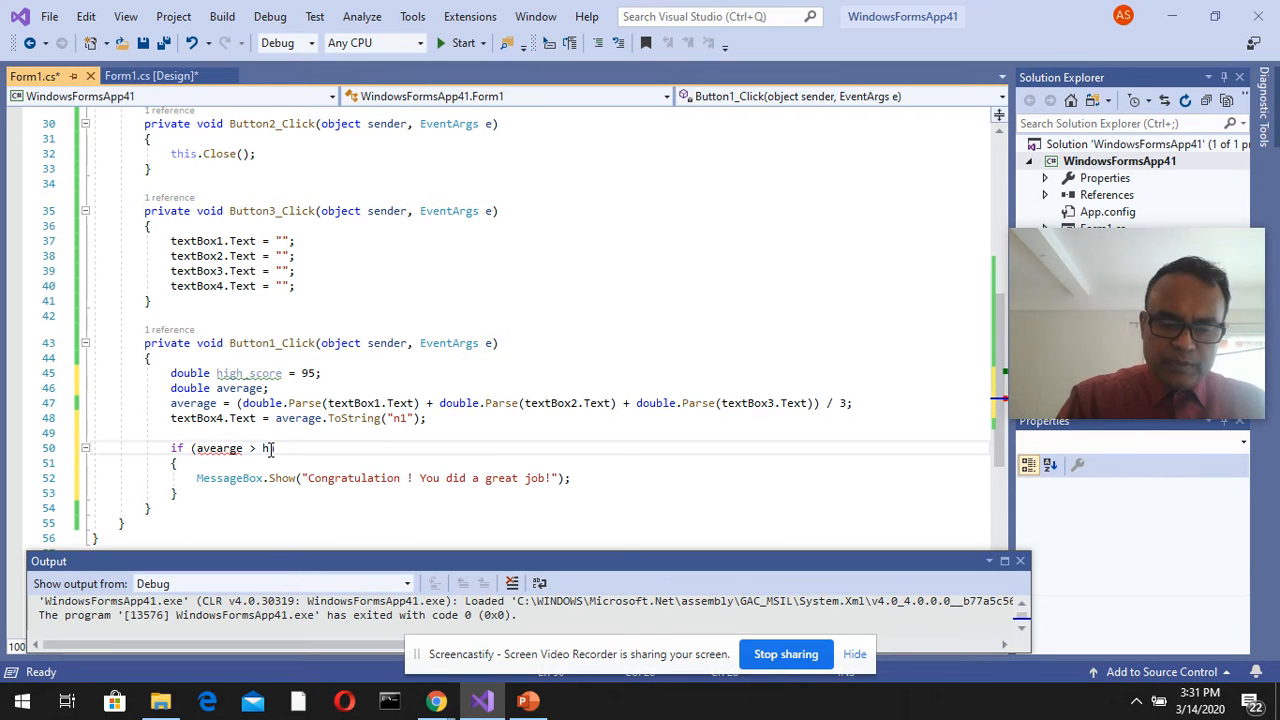
text(h)
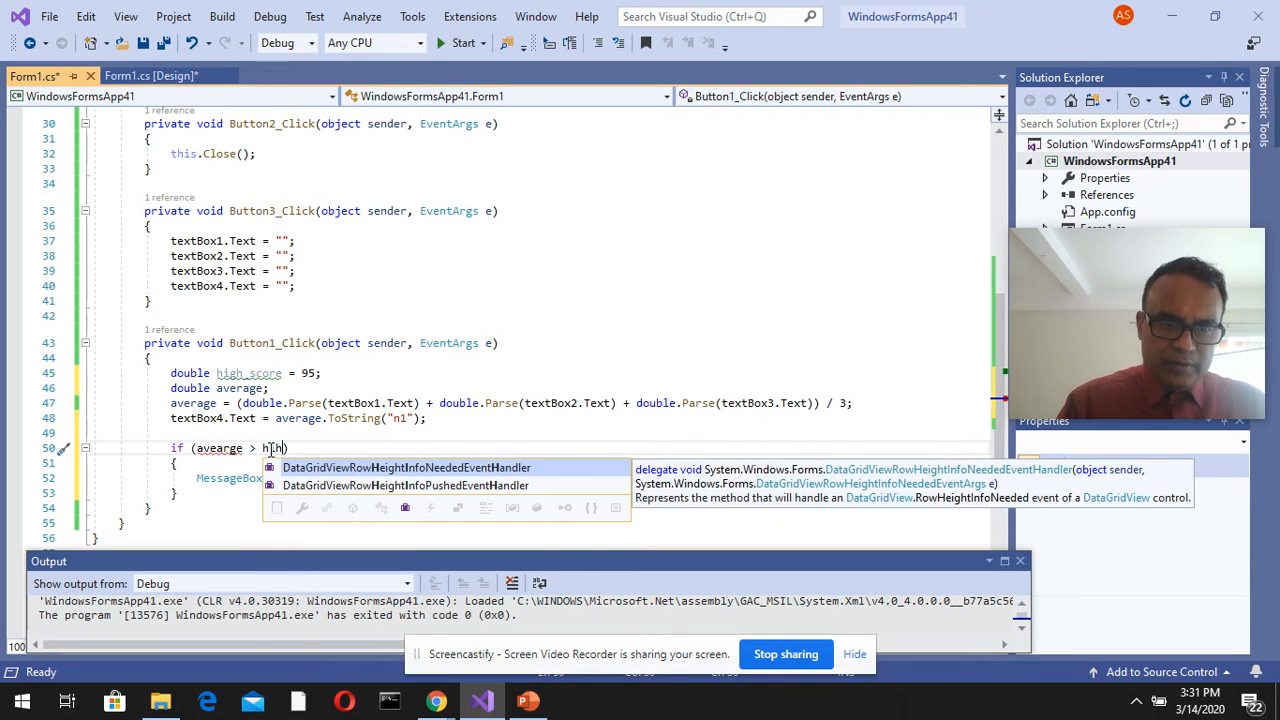
key(BackSpace)
text(gh)
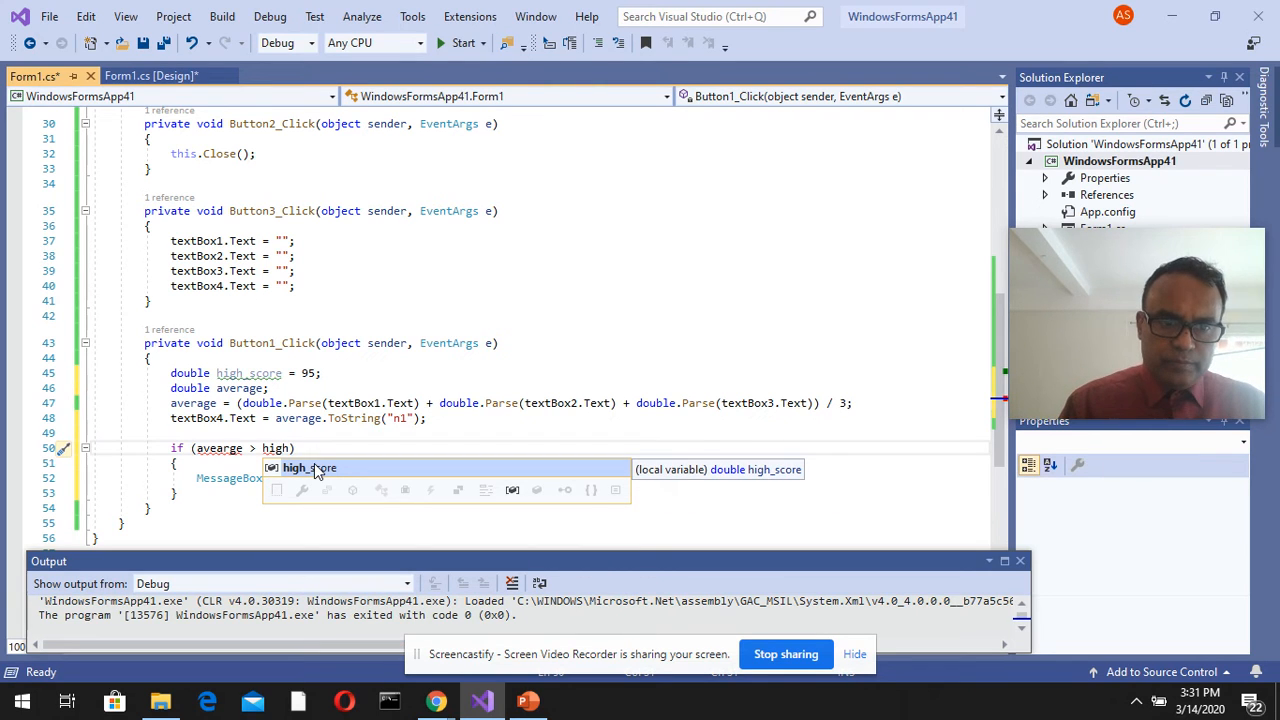
double_click(318, 471)
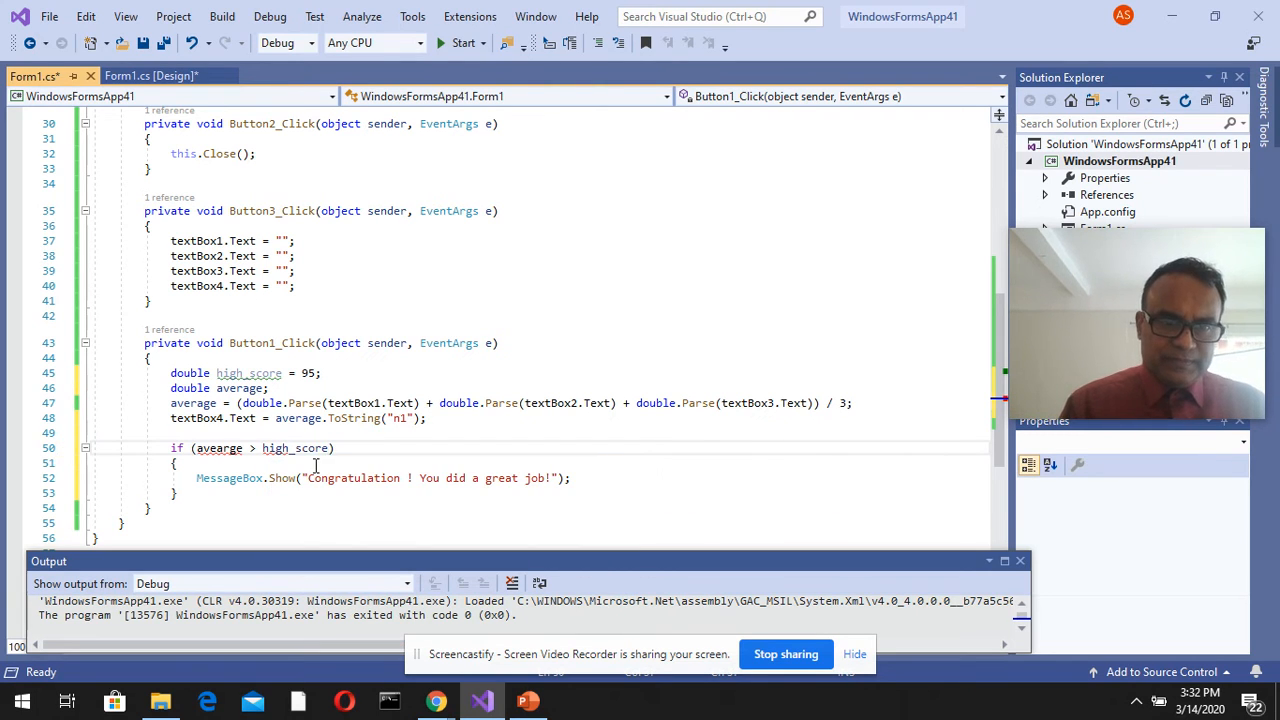
click(336, 448)
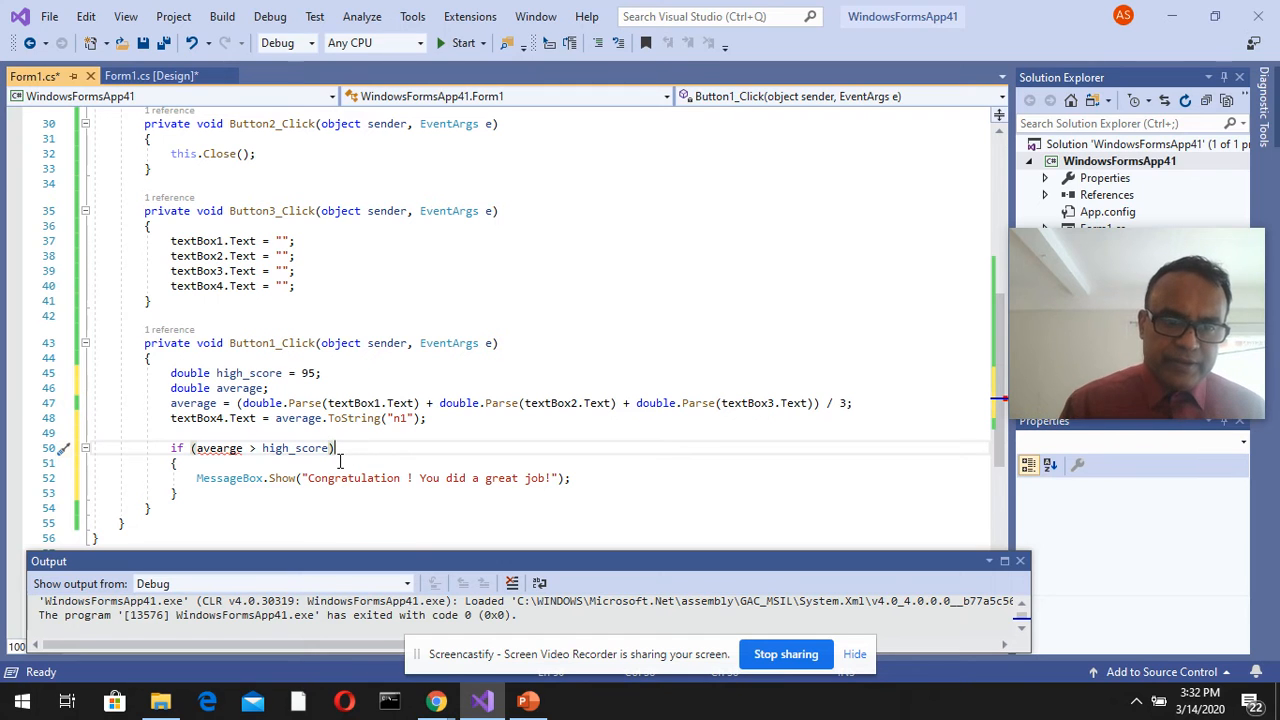
Step: Fix the misspelled 'avearge' in the condition and move past the closing brace
click(231, 448)
key(BackSpace)
key(BackSpace)
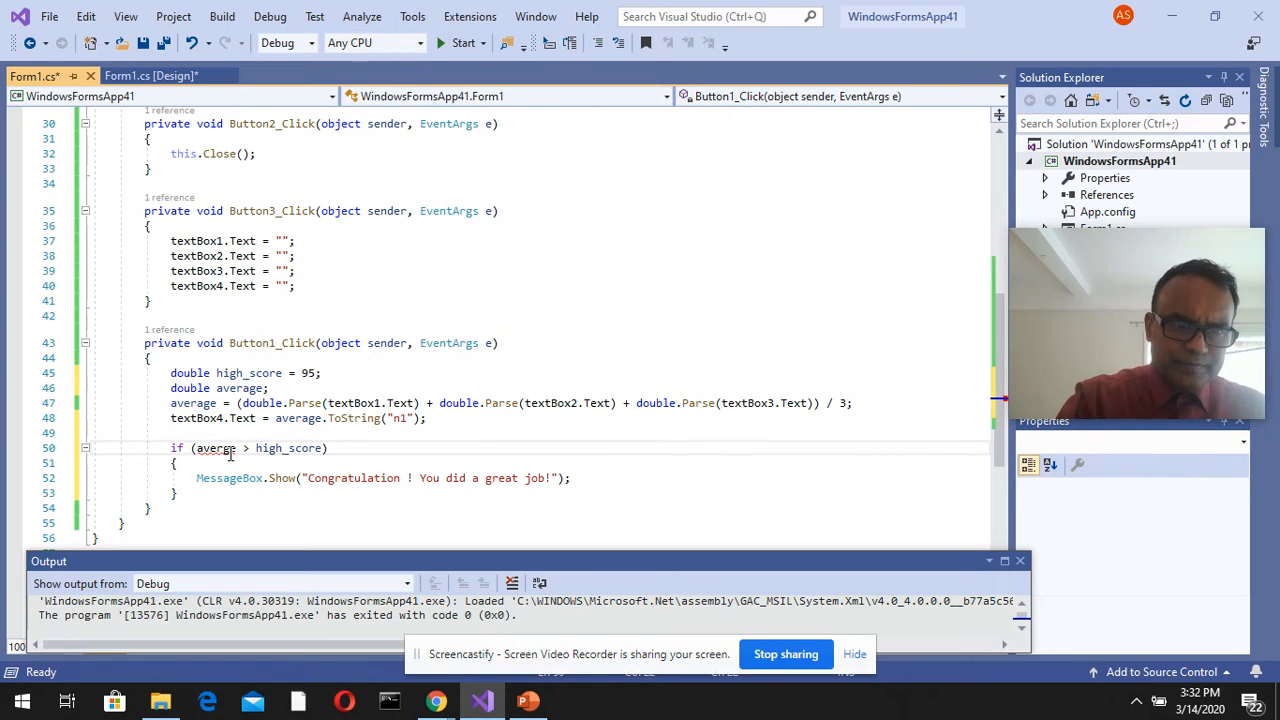
text(ra)
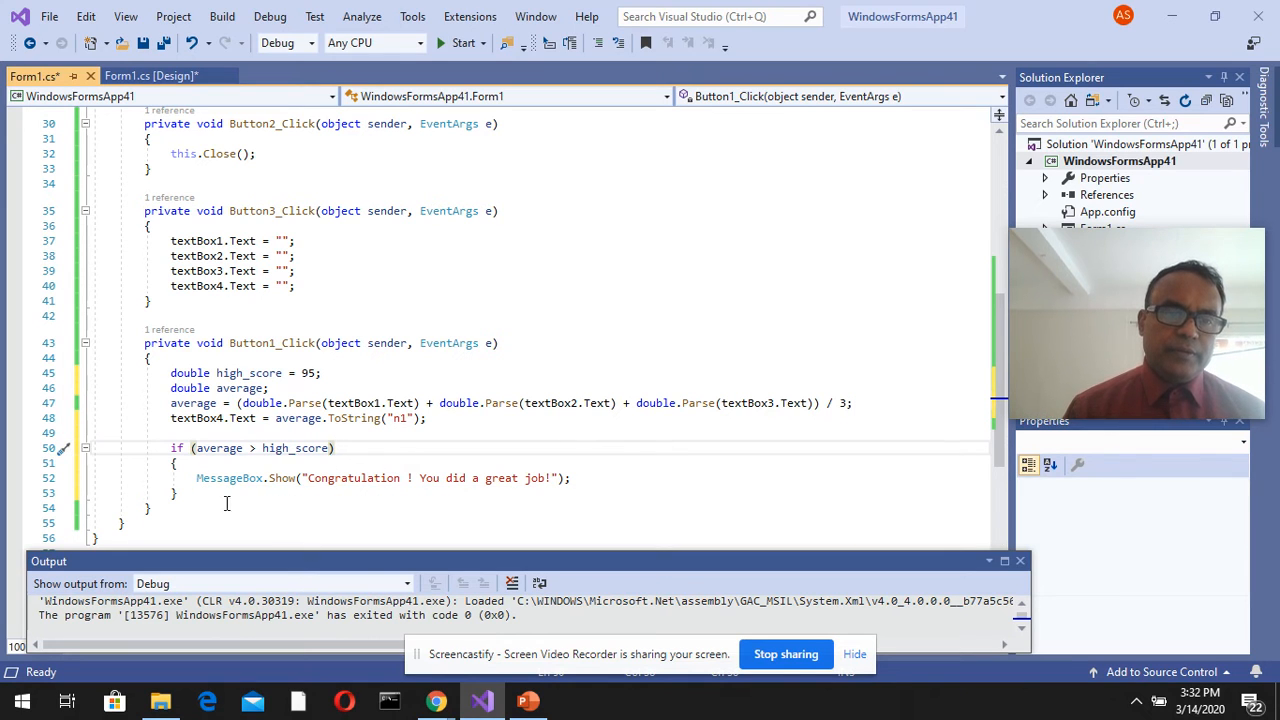
click(189, 494)
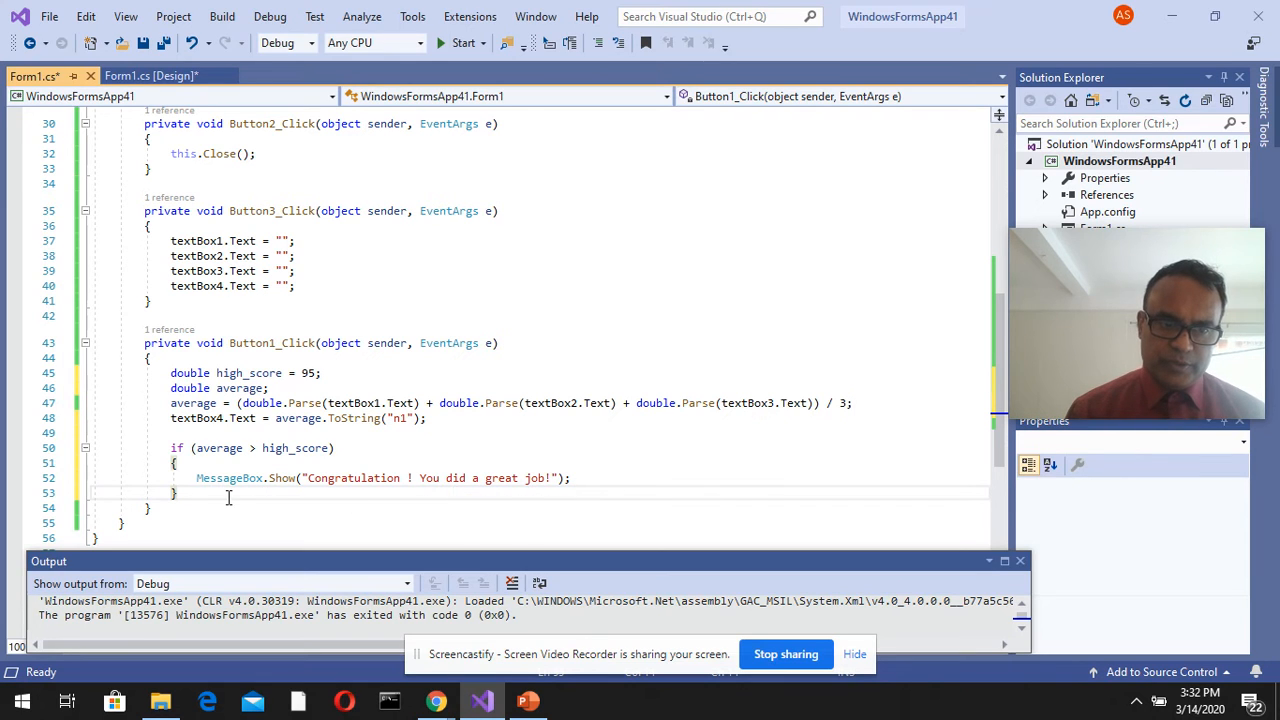
Step: Run the app with scores 98, 96 and 97, getting the congratulation message and 97.0
key(Return)
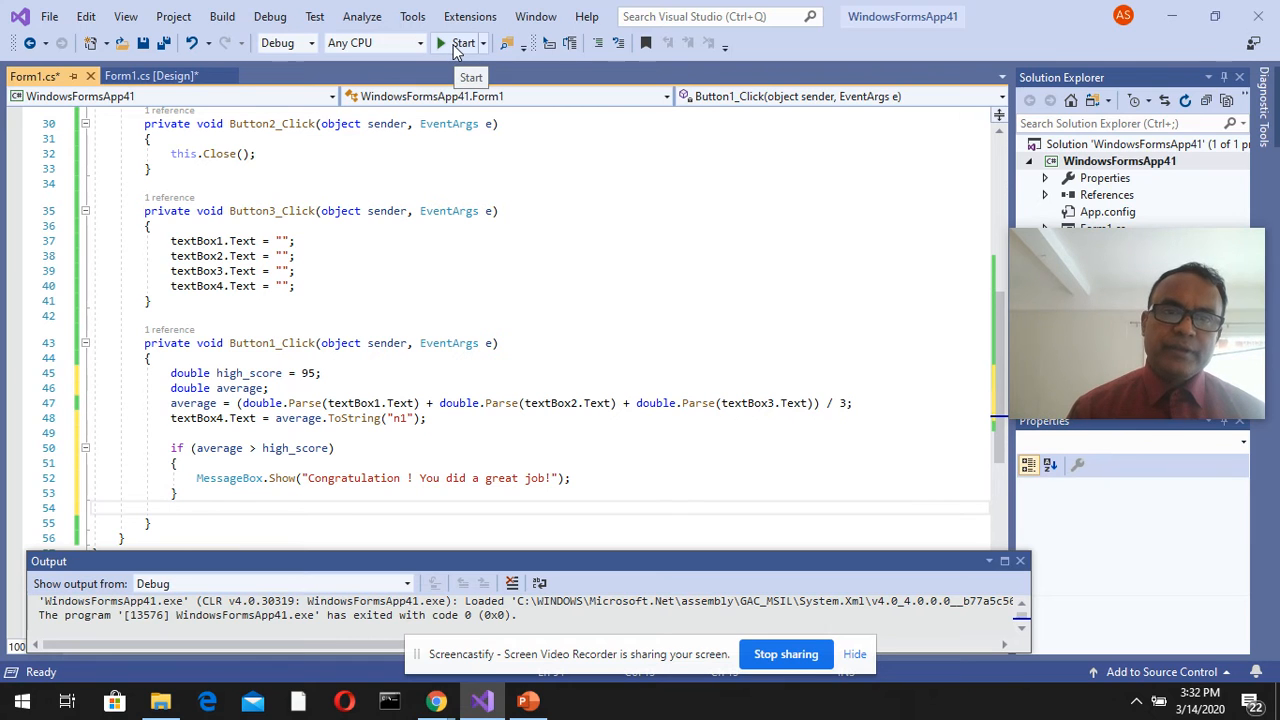
click(456, 42)
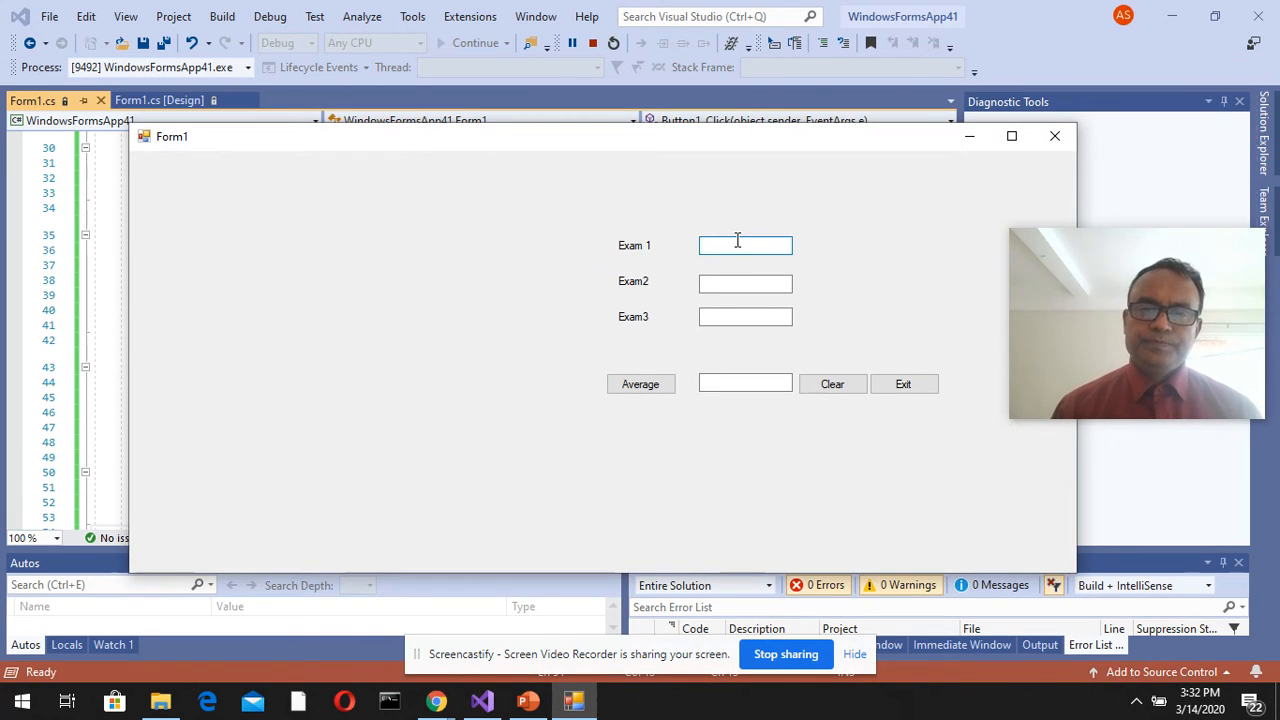
text(98)
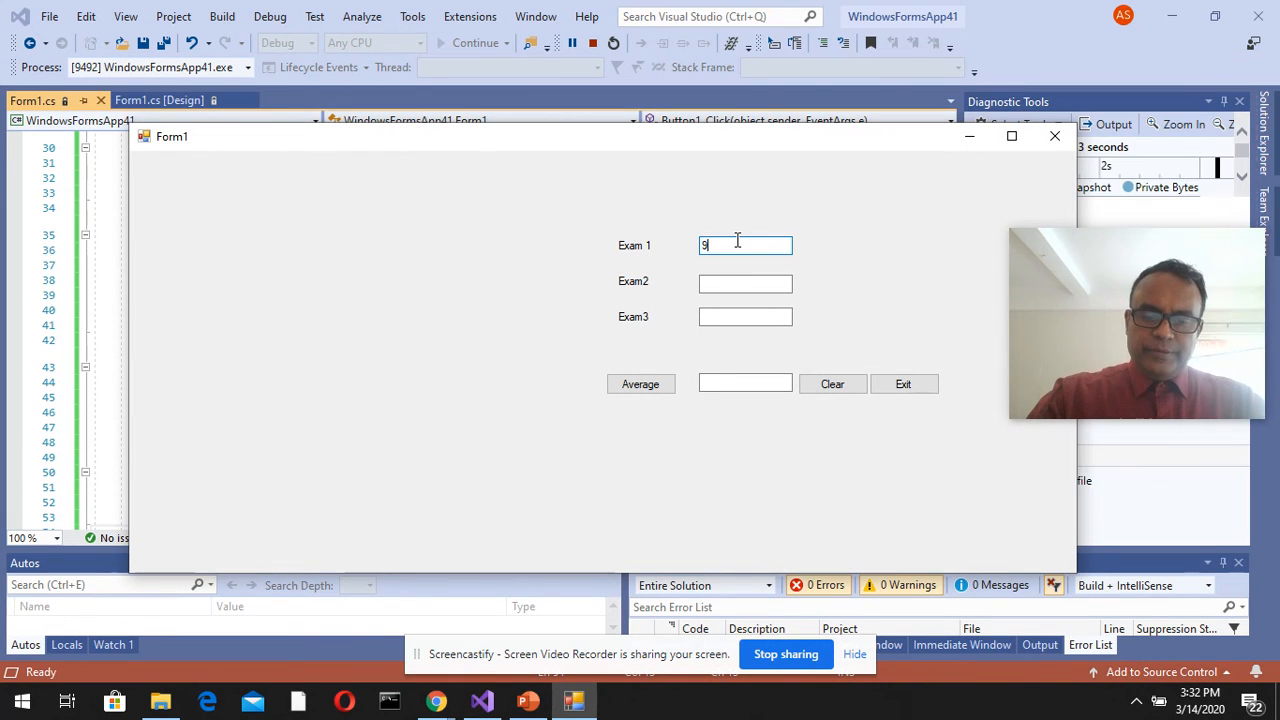
key(Tab)
text(96)
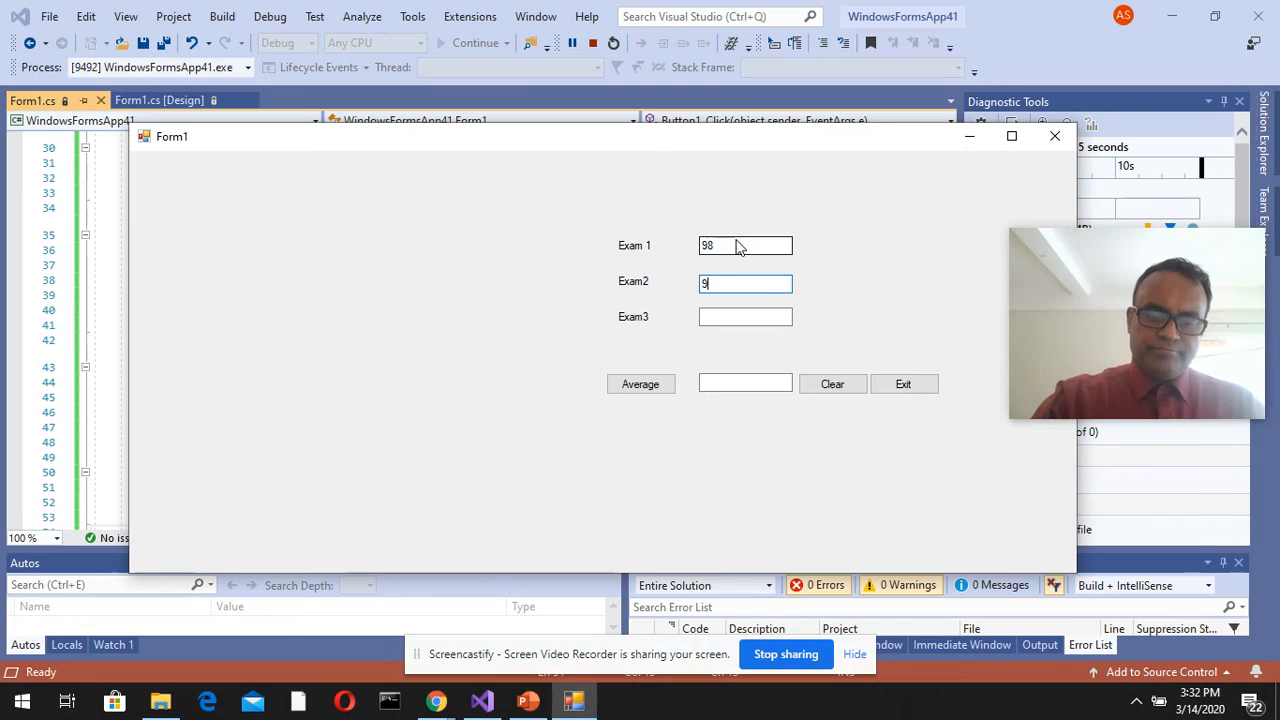
key(Tab)
text(97)
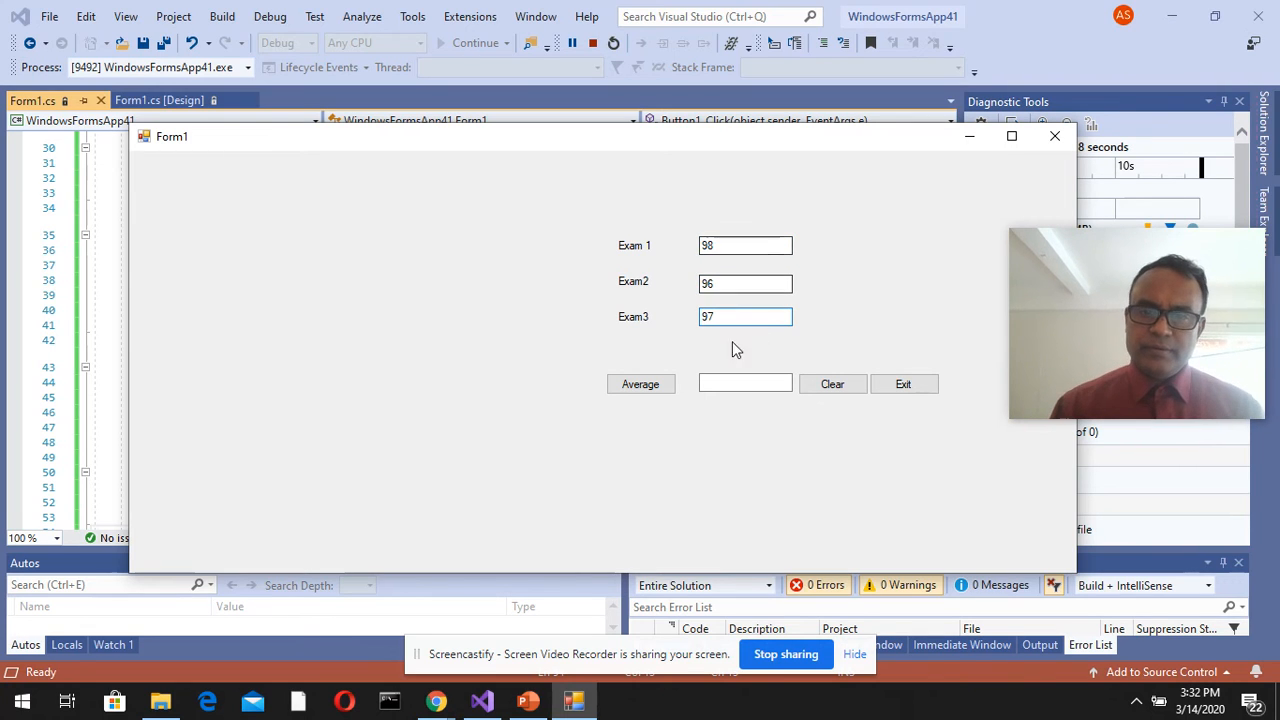
click(640, 384)
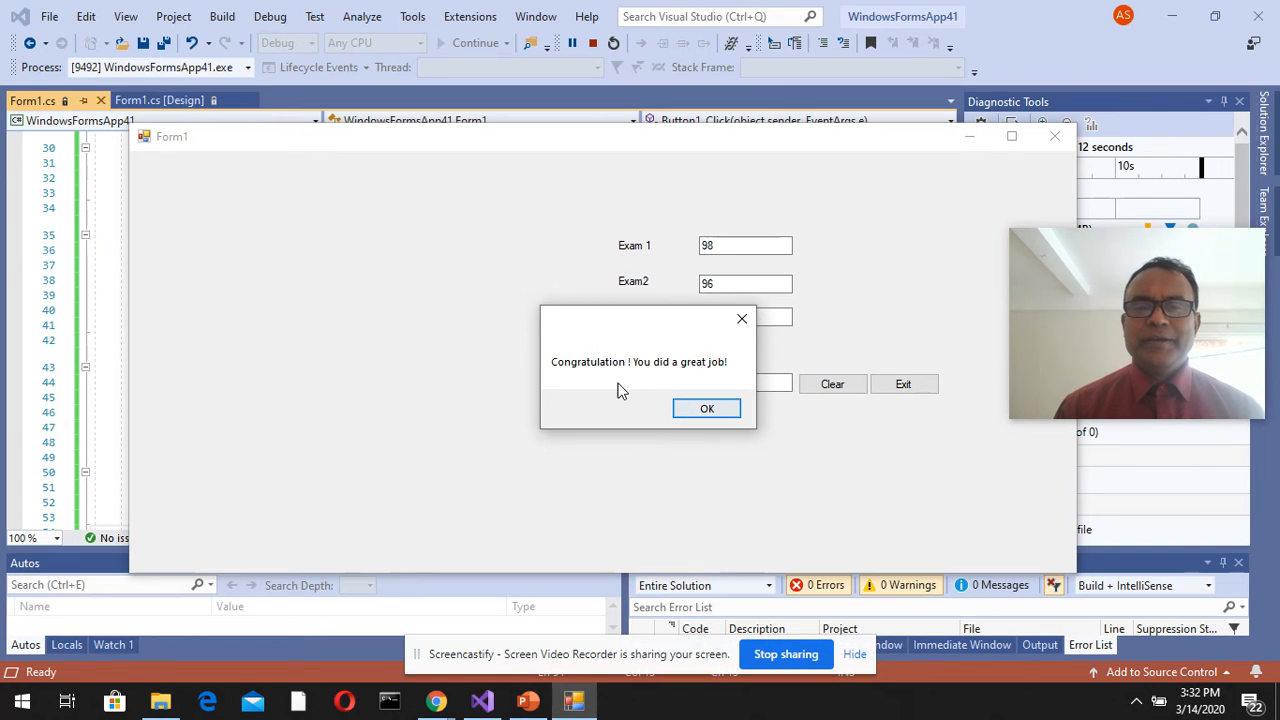
click(707, 408)
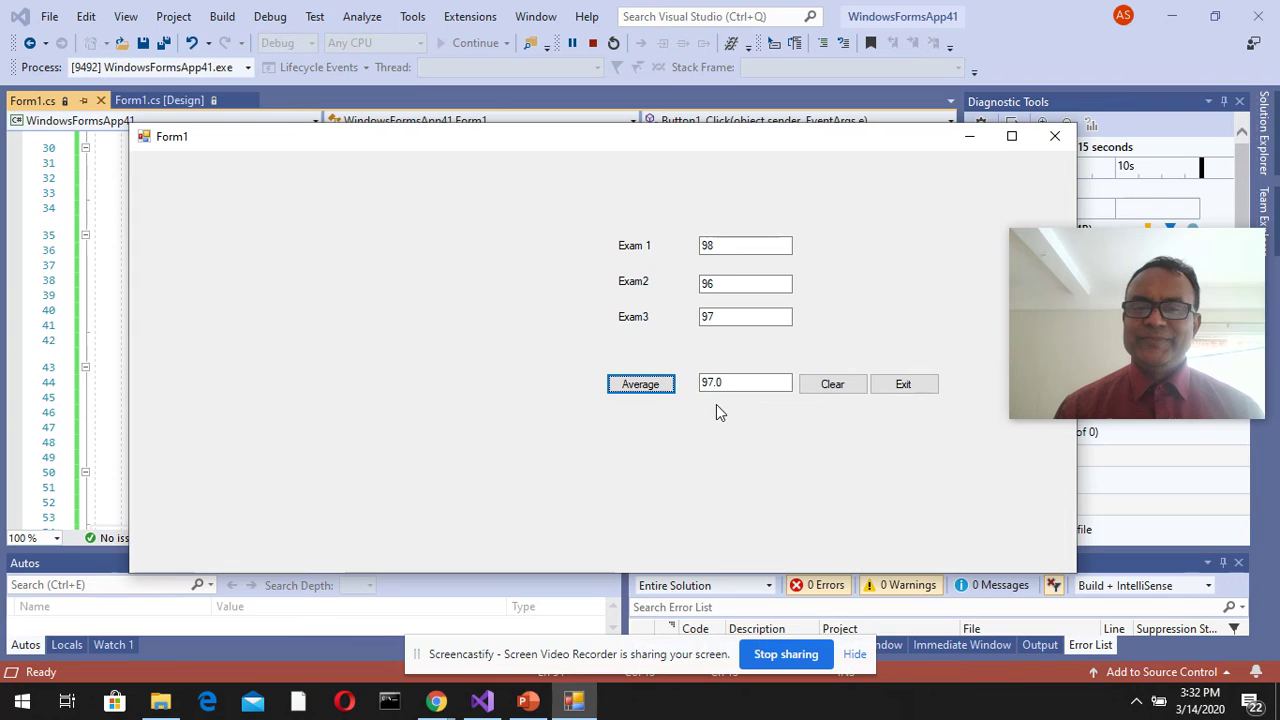
Step: Clear, average 67, 76 and 65 to 69.3 with no message, then clear and exit
click(832, 384)
click(730, 246)
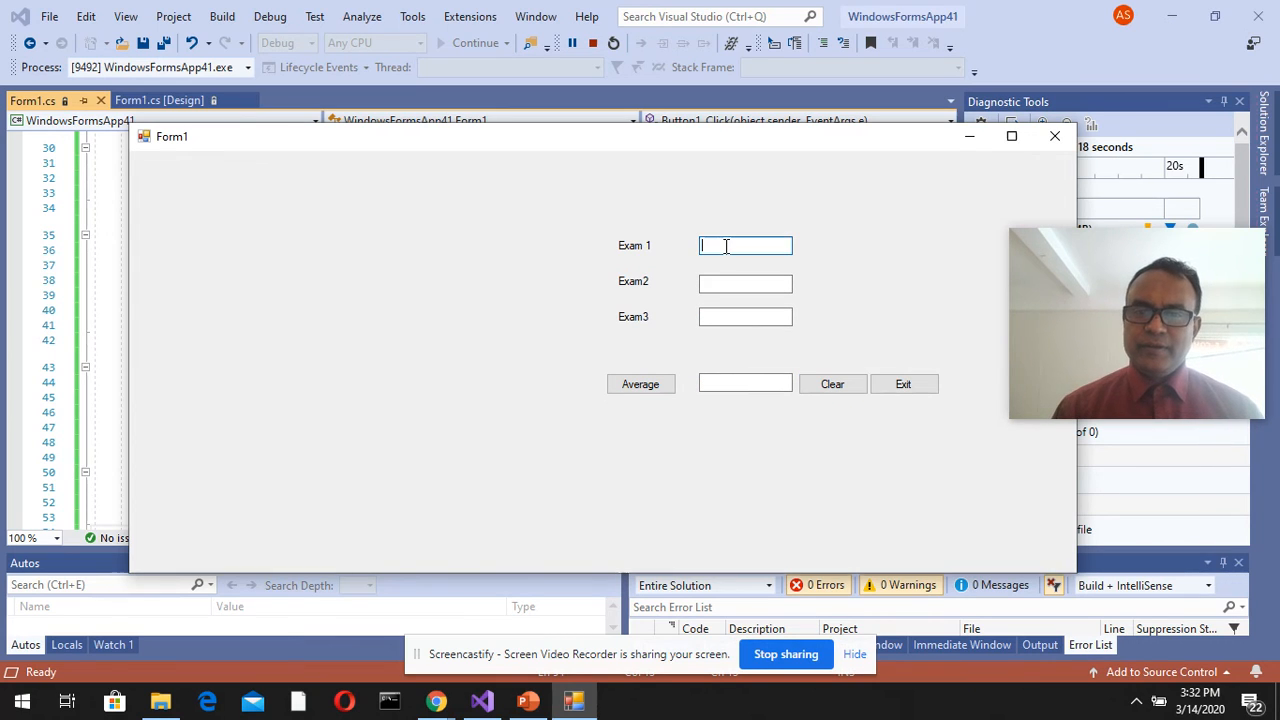
text(67)
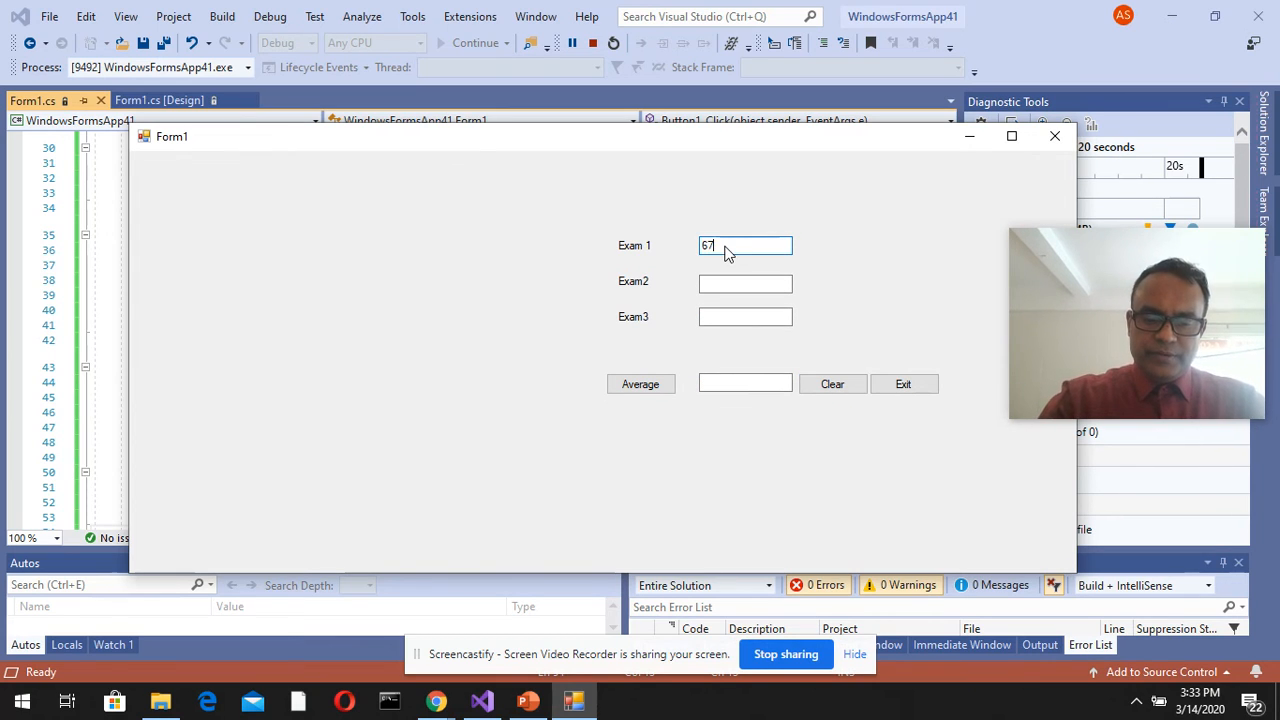
key(Tab)
text(76)
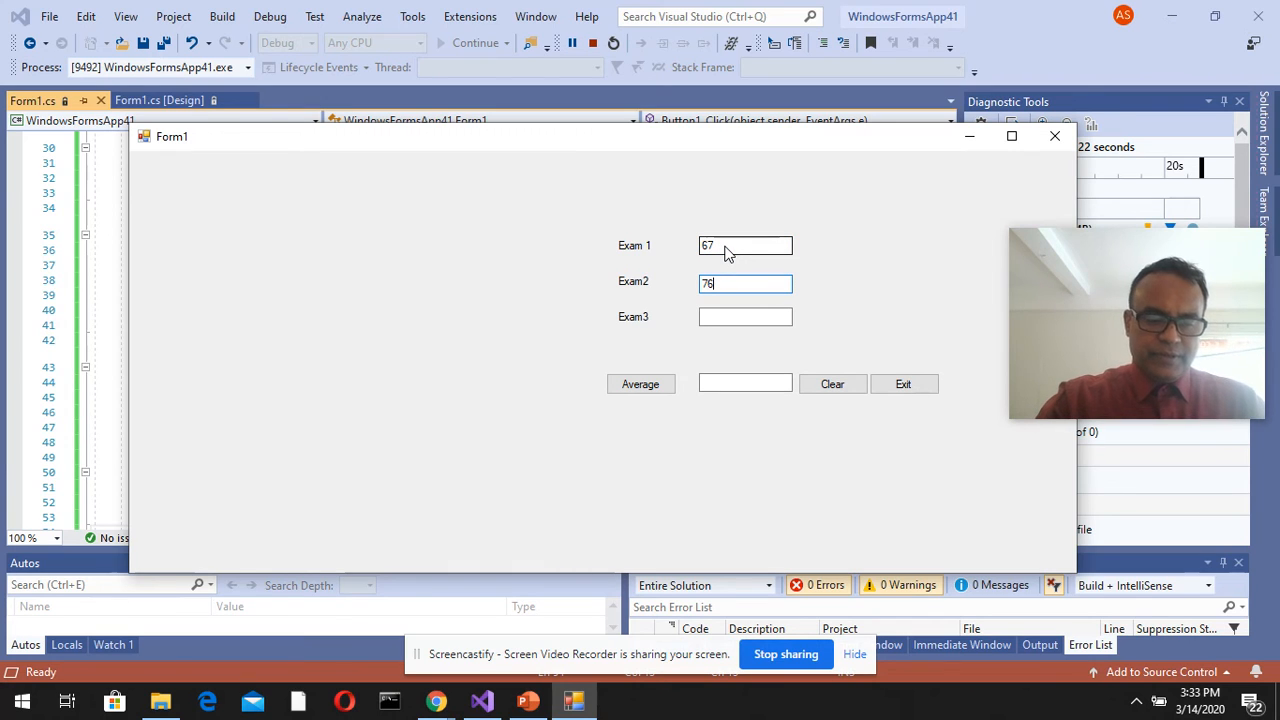
key(Tab)
text(5)
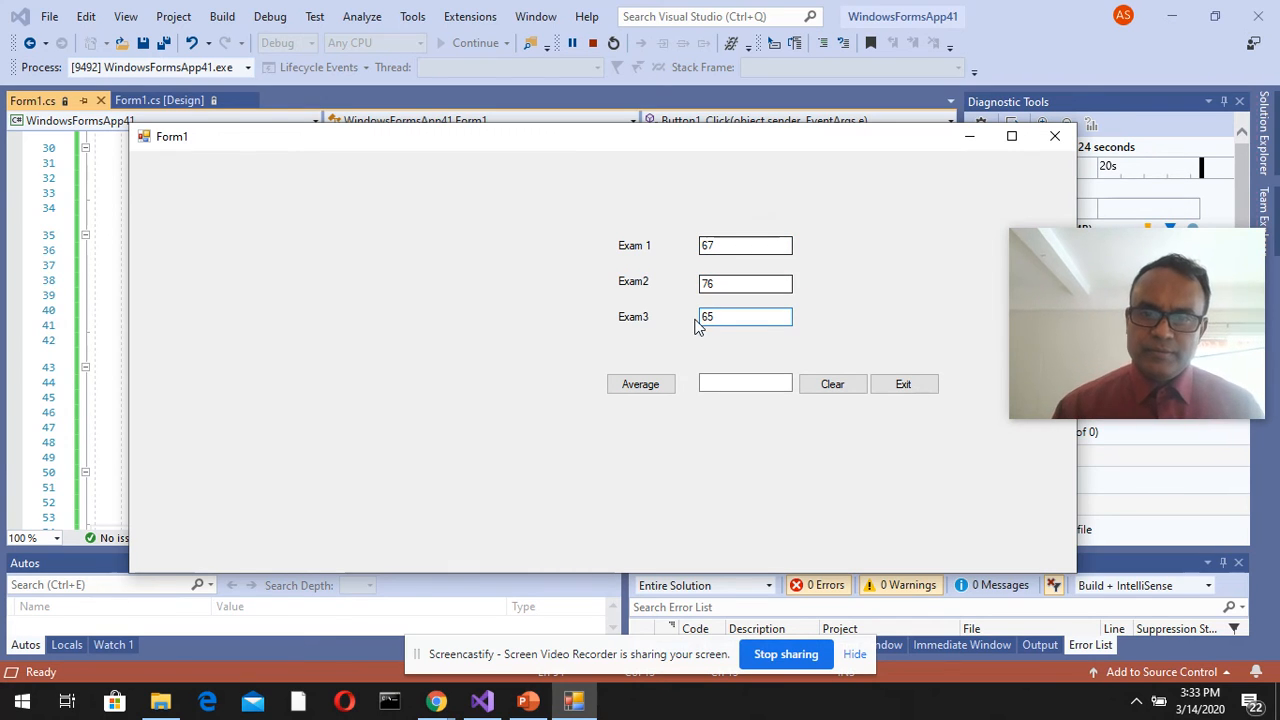
click(653, 385)
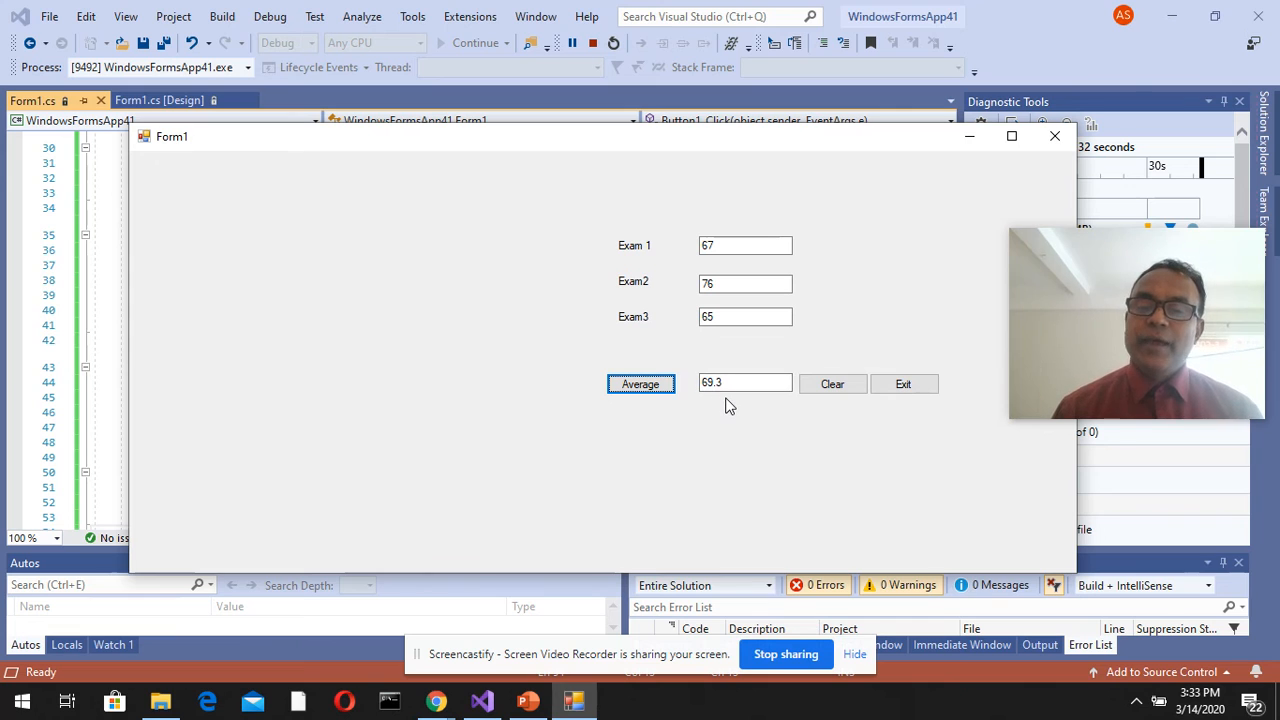
click(832, 384)
click(903, 384)
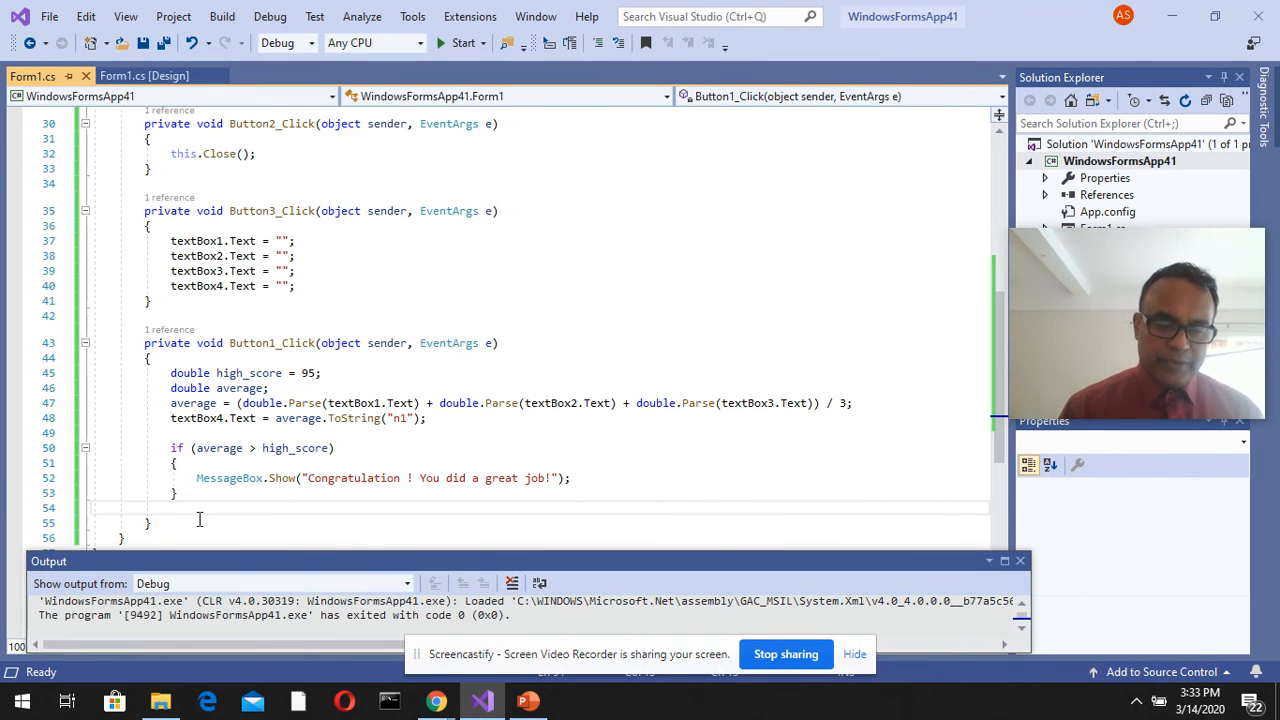
text(else)
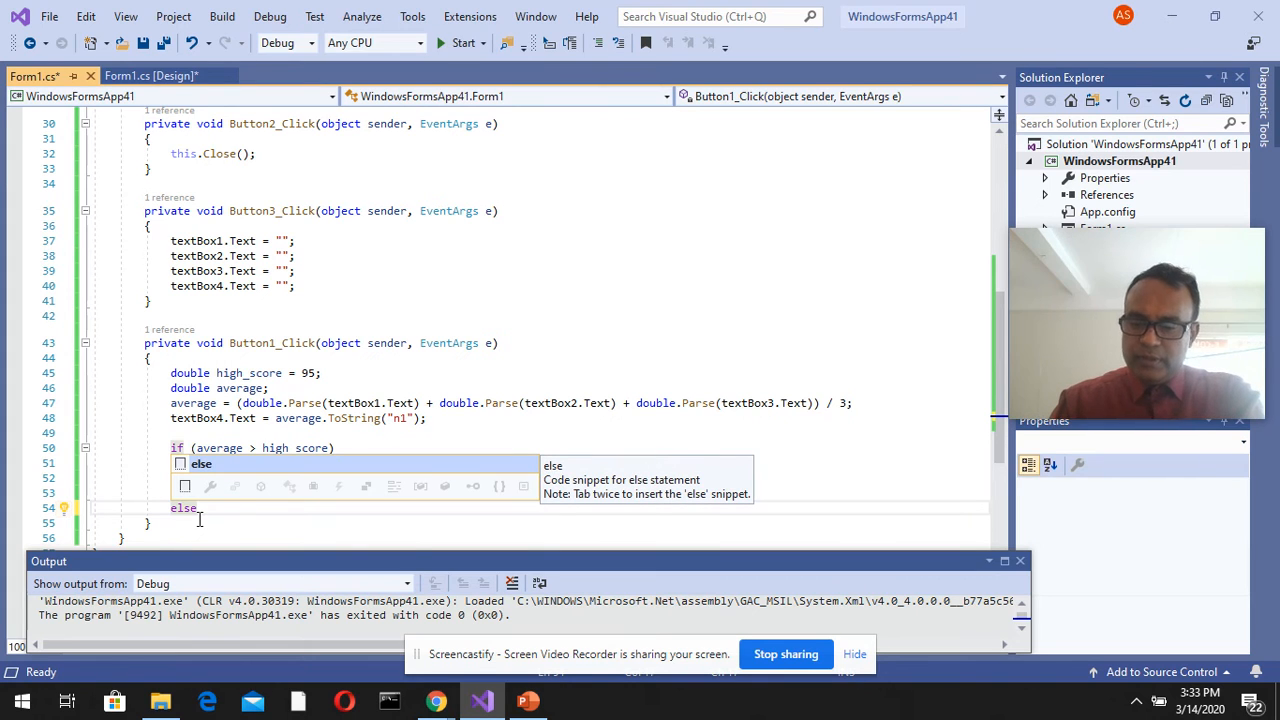
Step: Add an else block showing MessageBox.Show("You just did Okay."); and fix its spelling
key(Escape)
key(Return)
text({)
key(Return)
text(m)
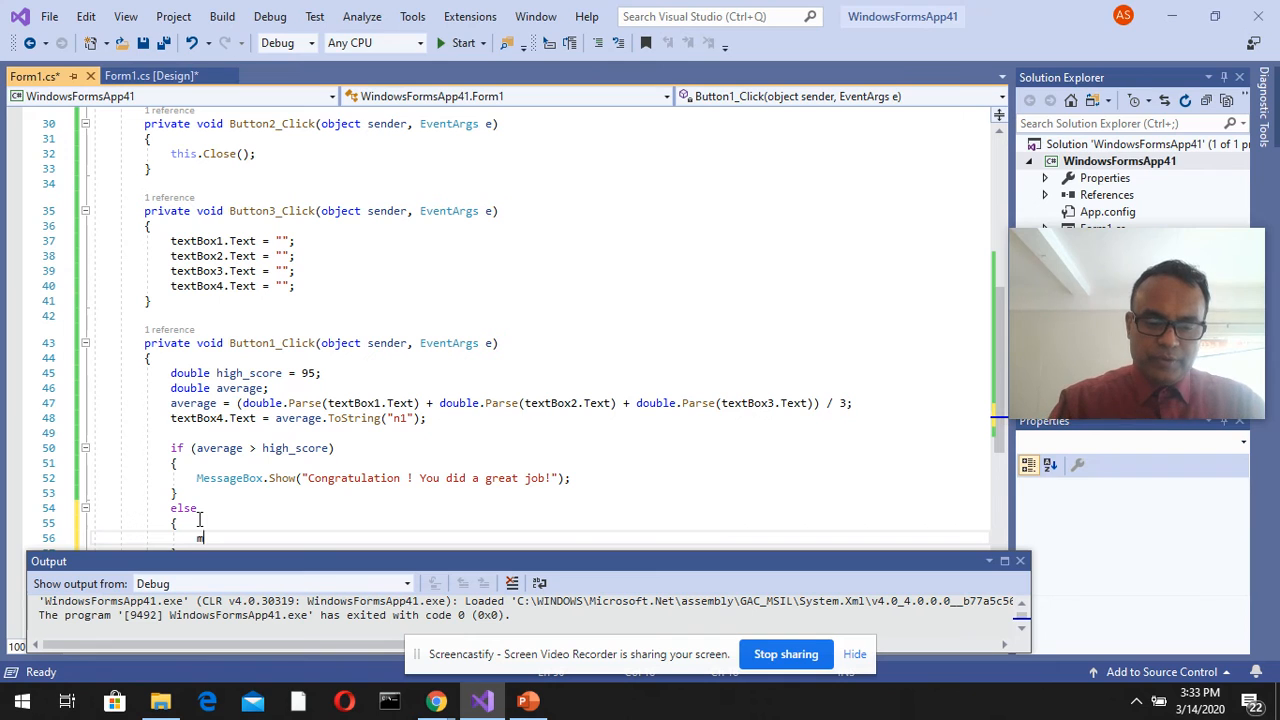
text(esa)
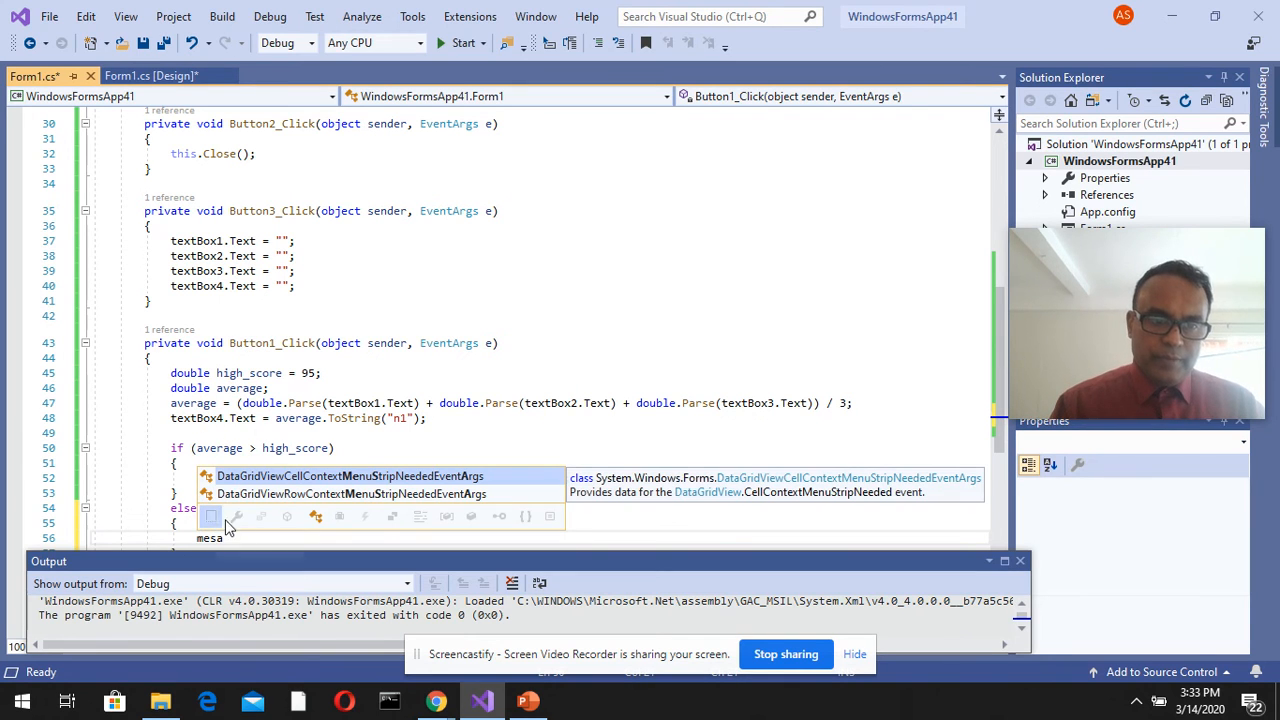
key(BackSpace)
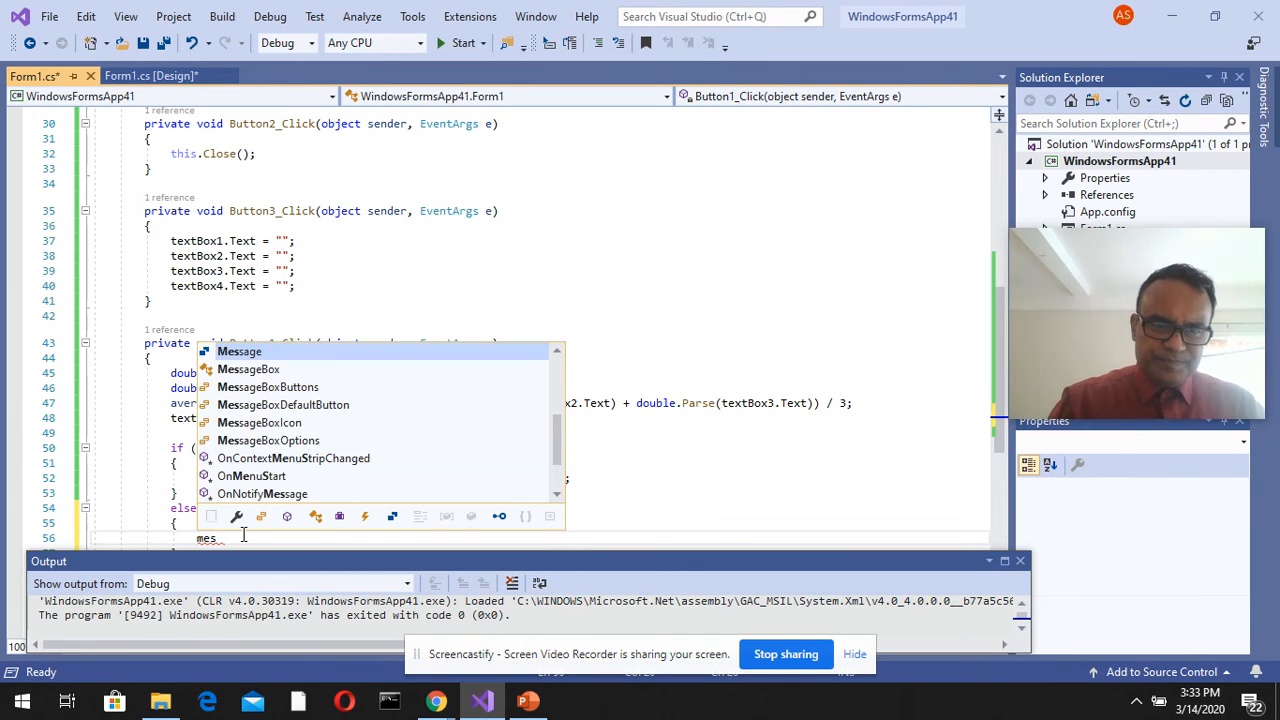
click(255, 369)
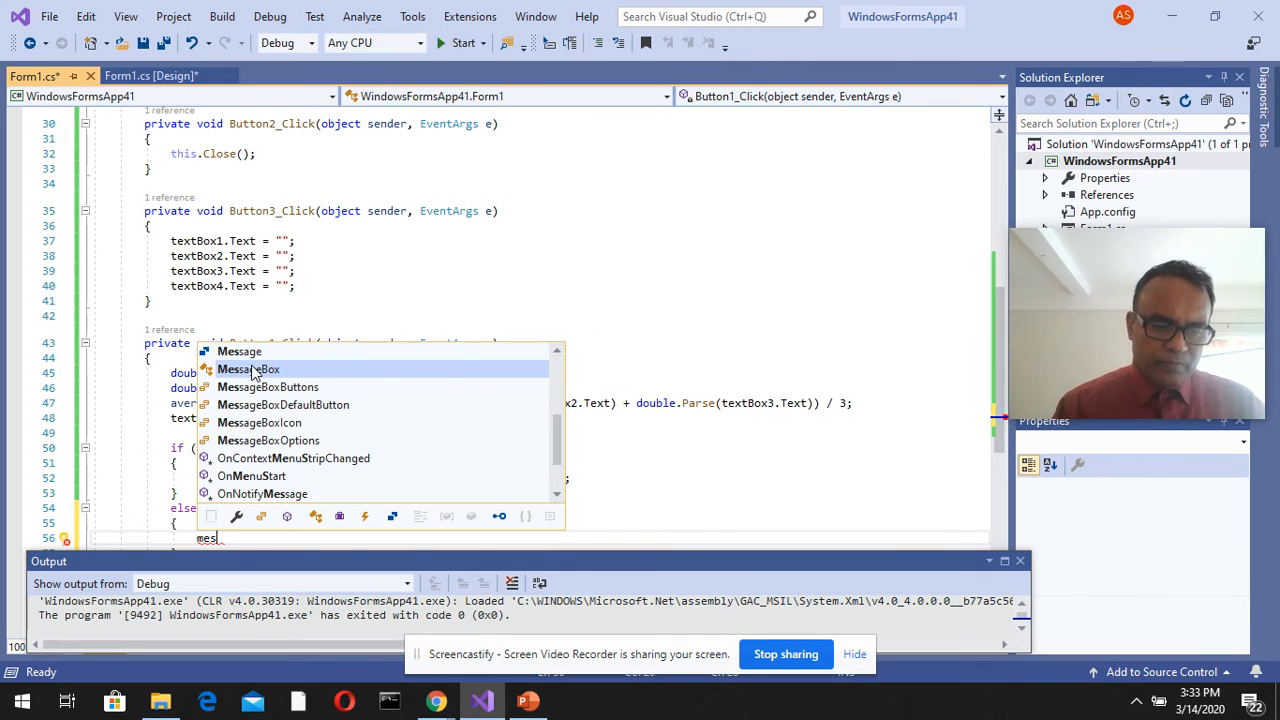
double_click(255, 369)
text(.)
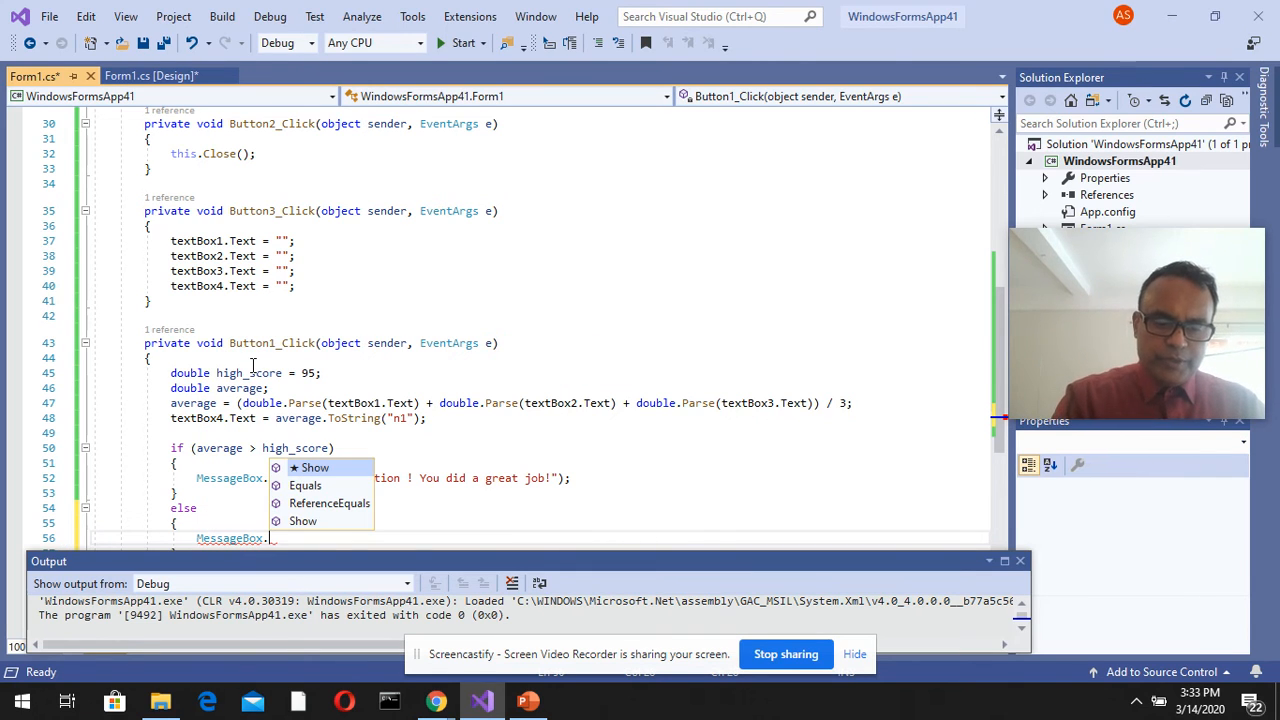
text(s)
key(Tab)
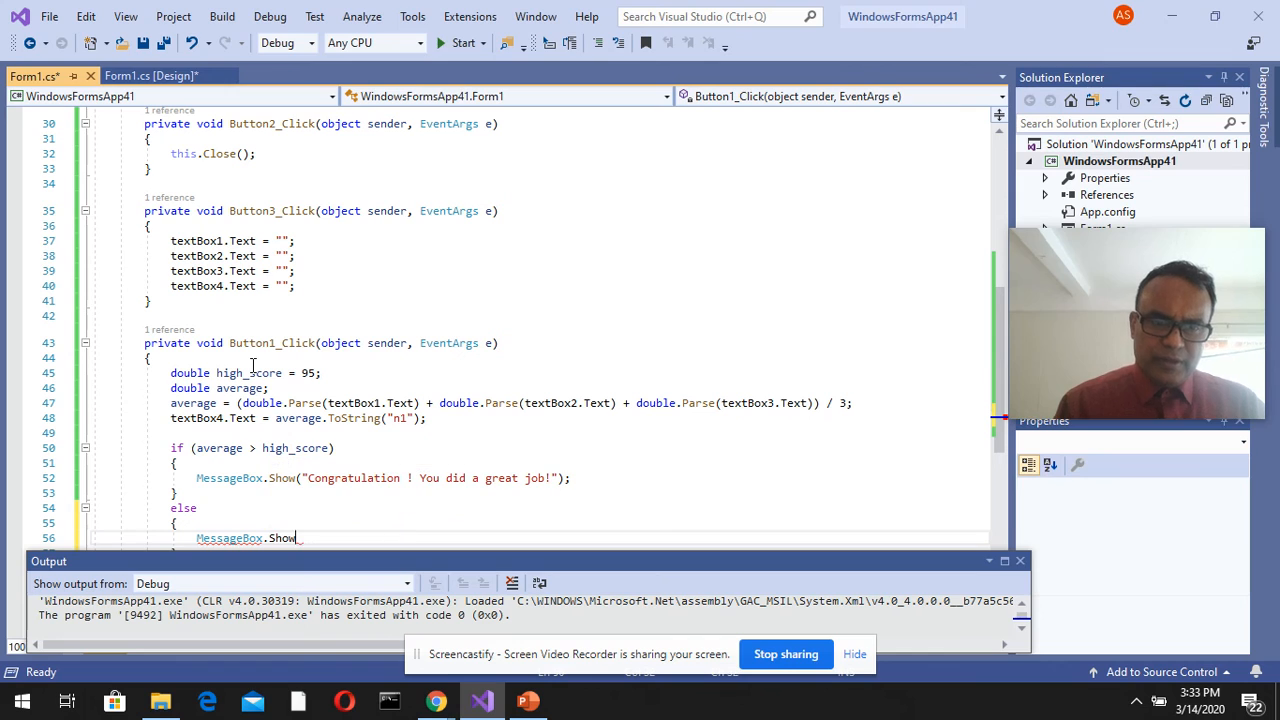
text(()
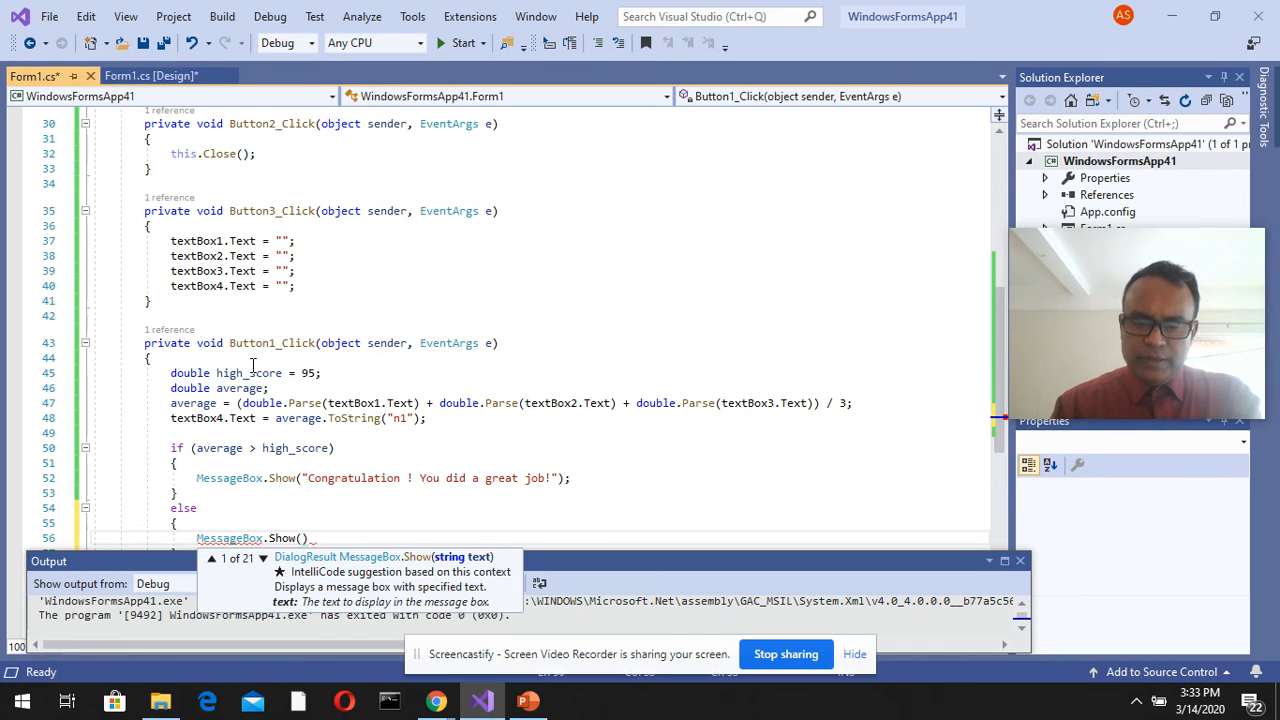
text(")
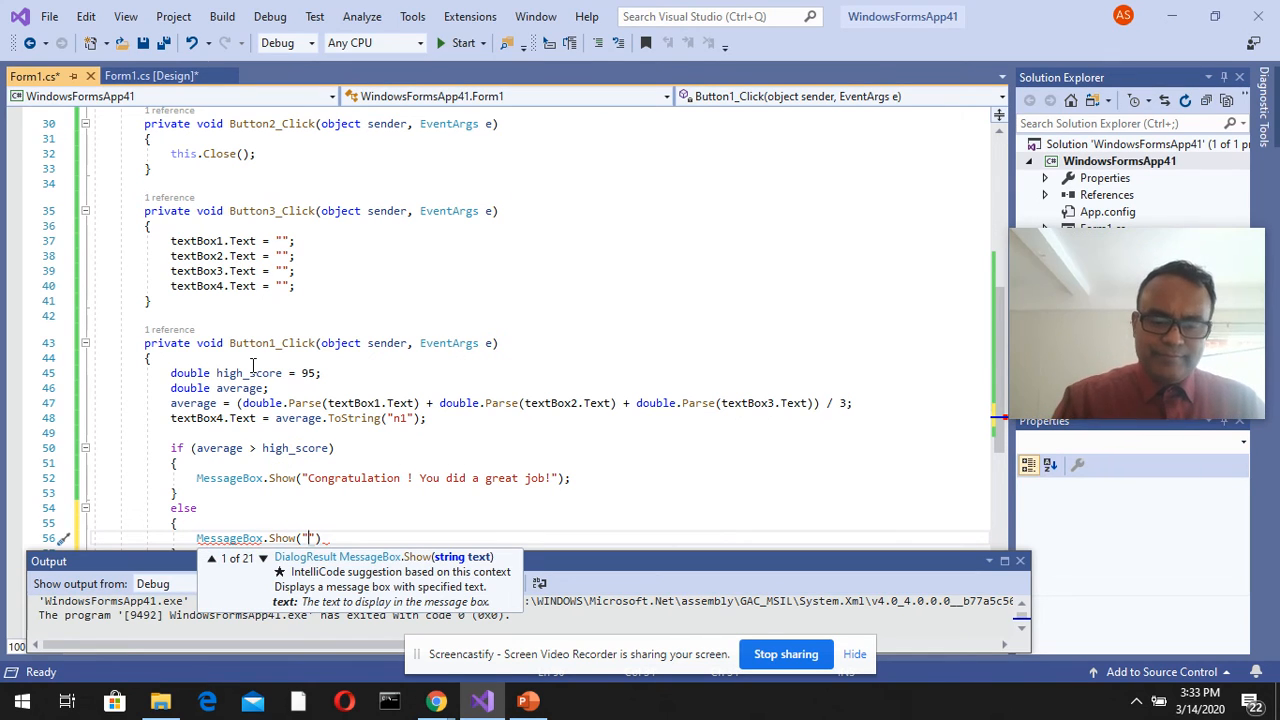
text(You )
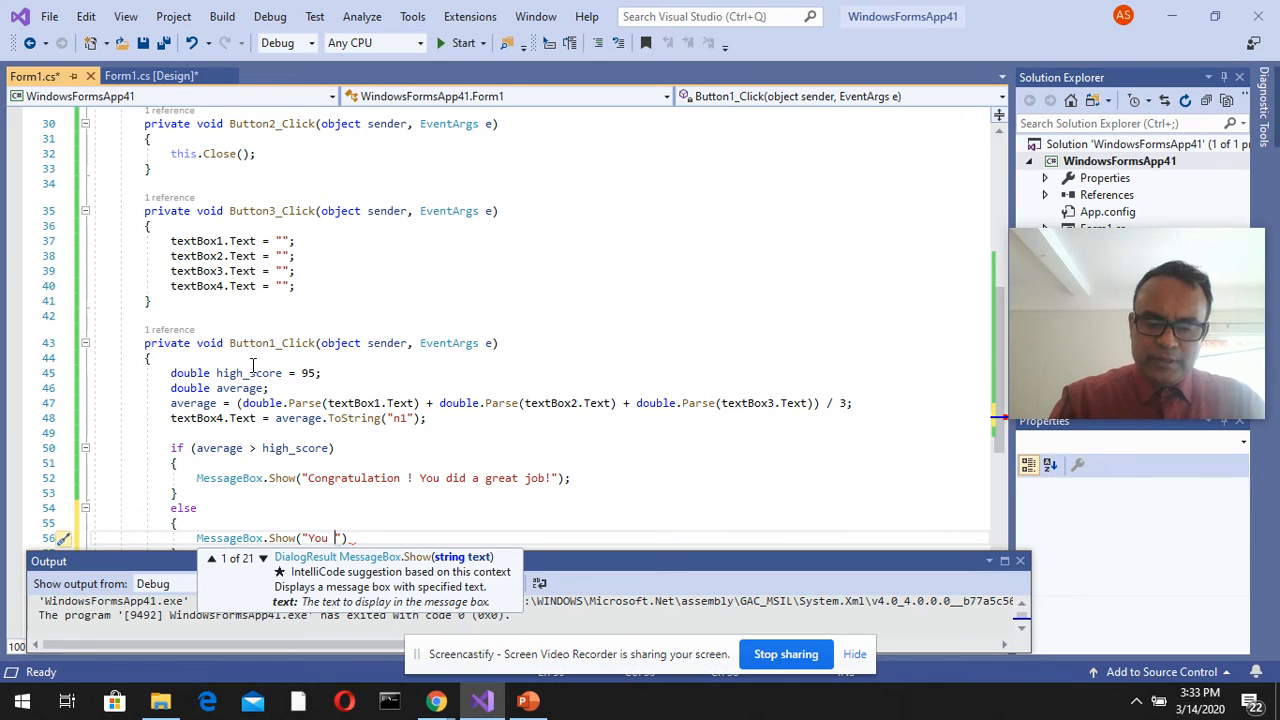
text(just )
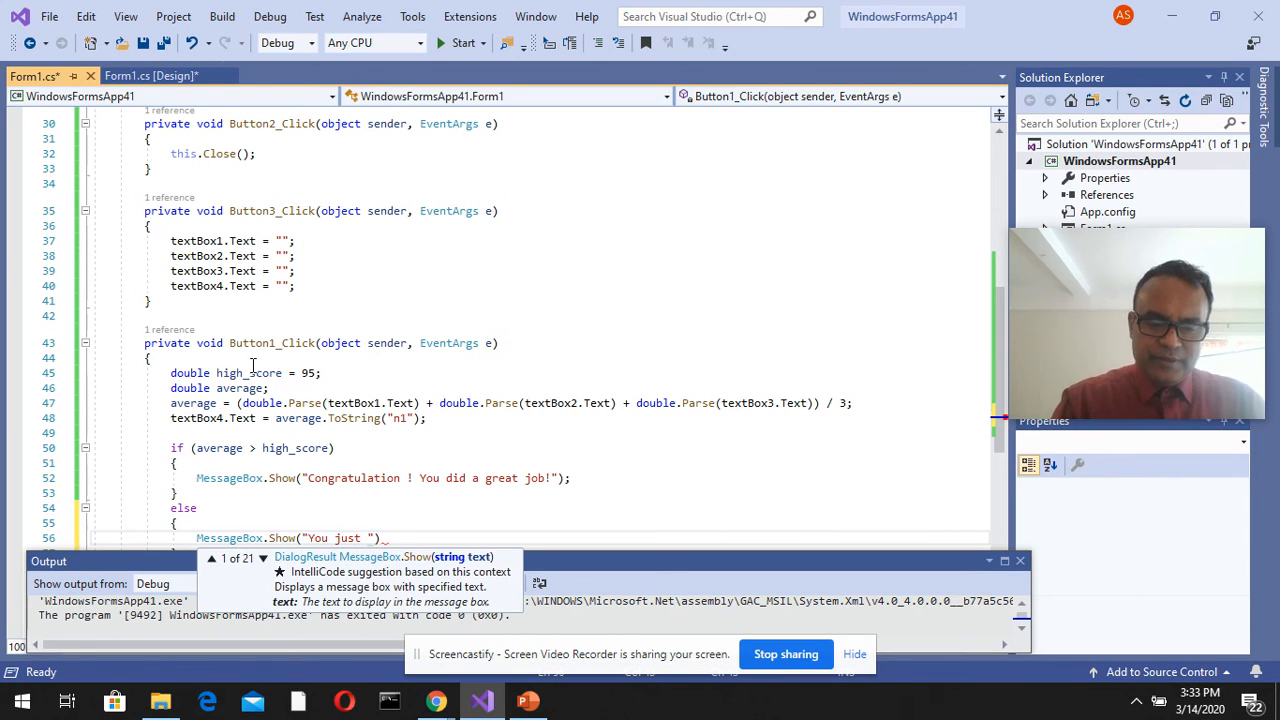
text(did )
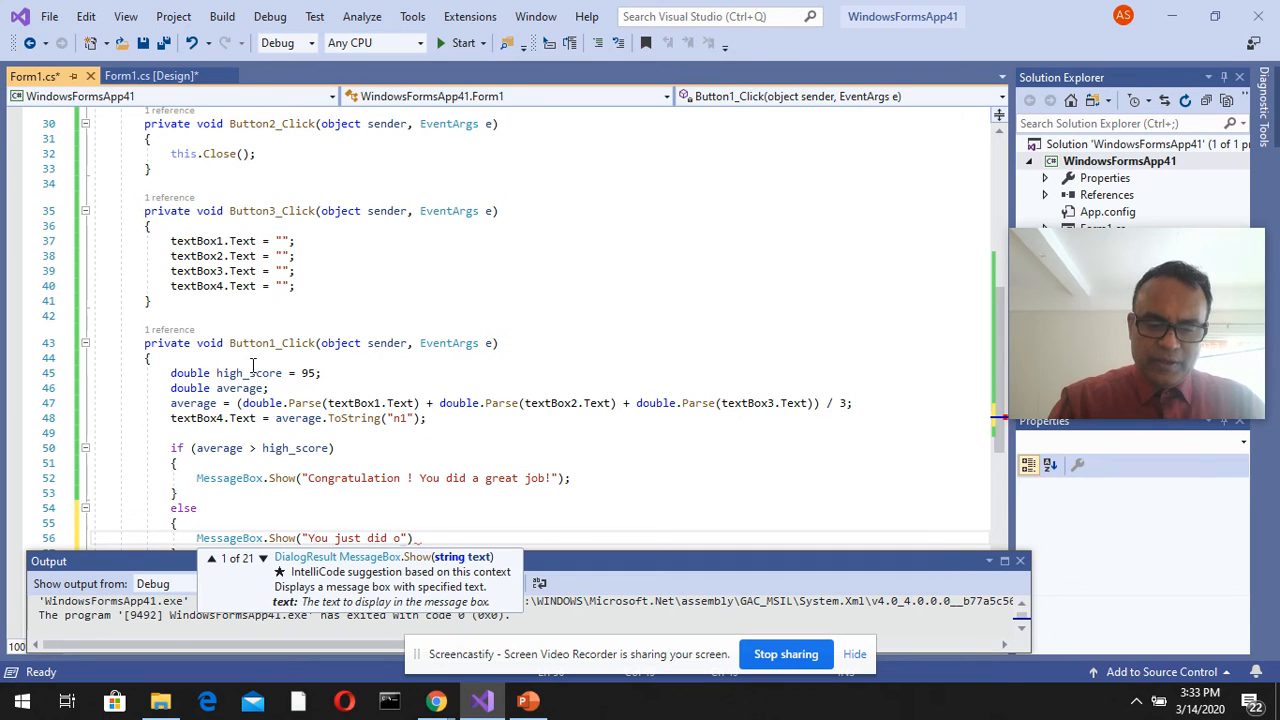
text(oaky)
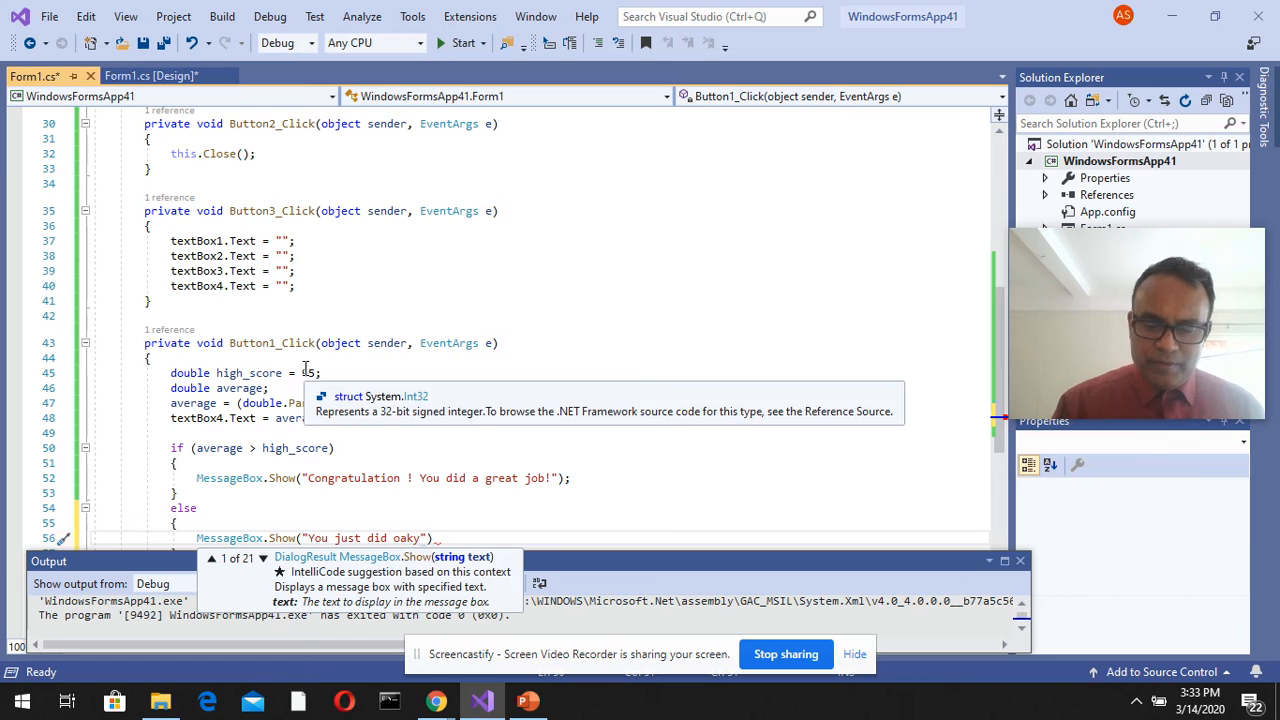
text(.)
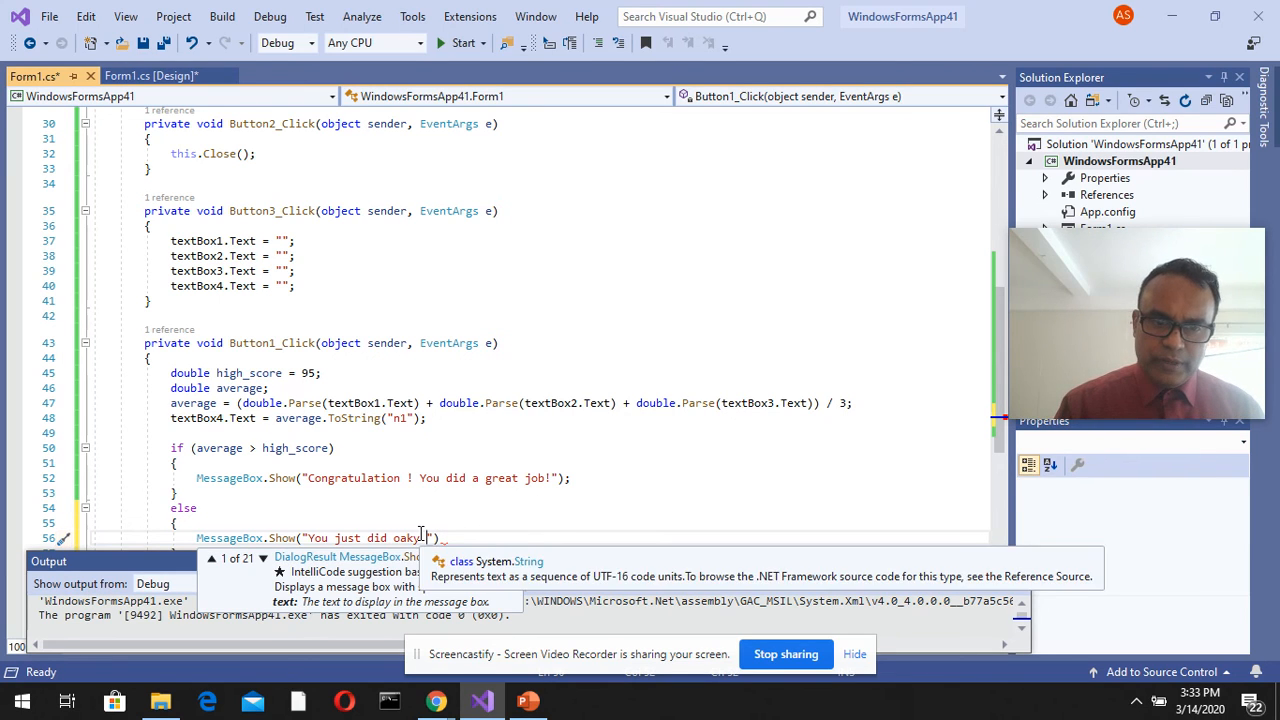
click(422, 537)
key(BackSpace)
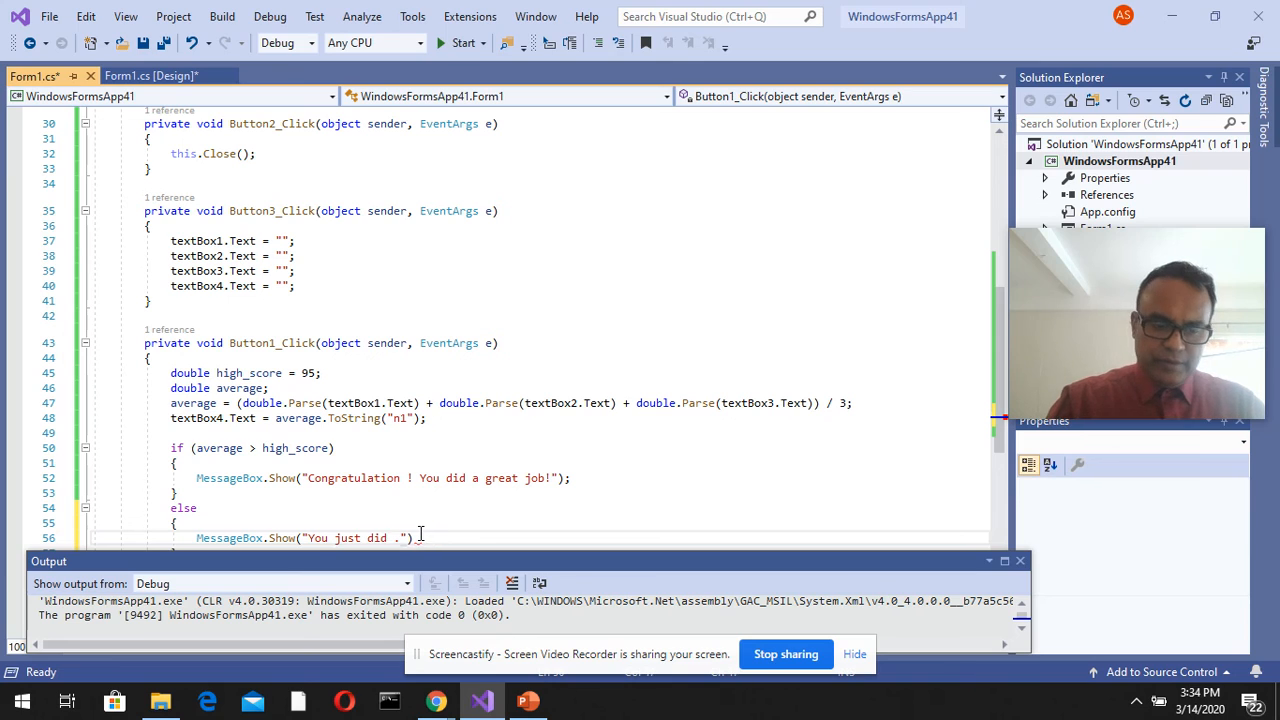
text(Okay."))
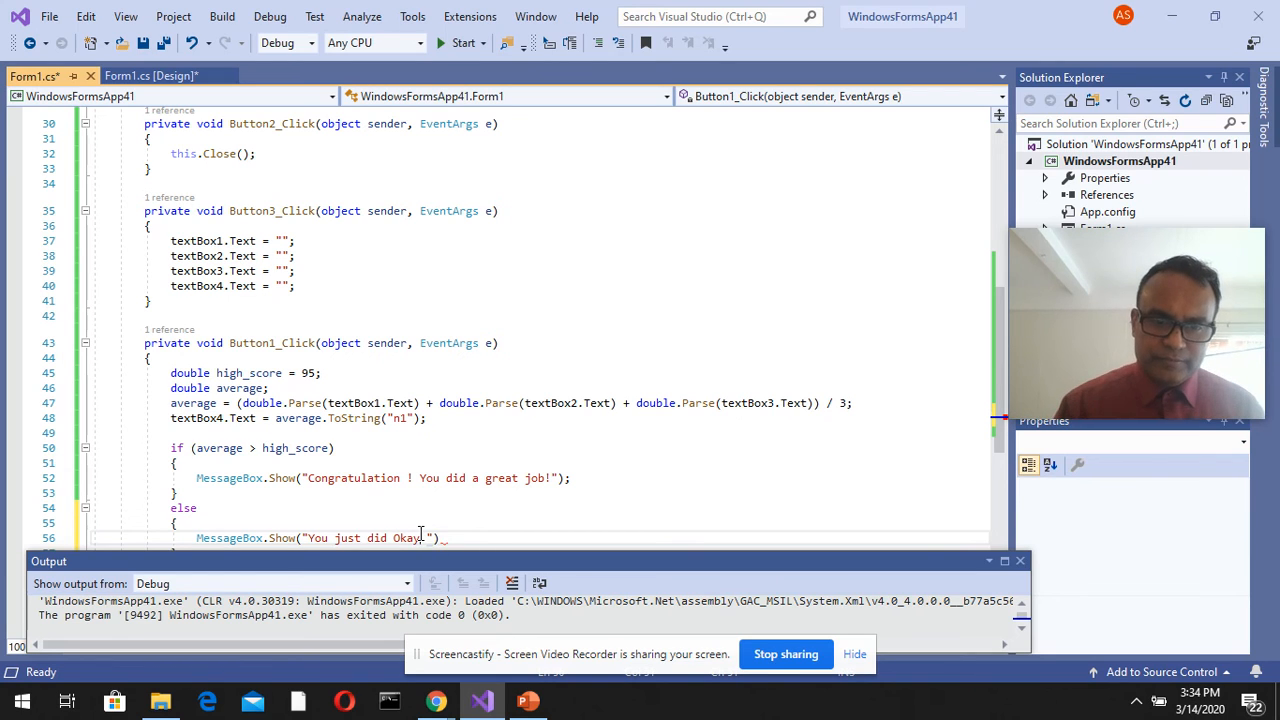
text(;)
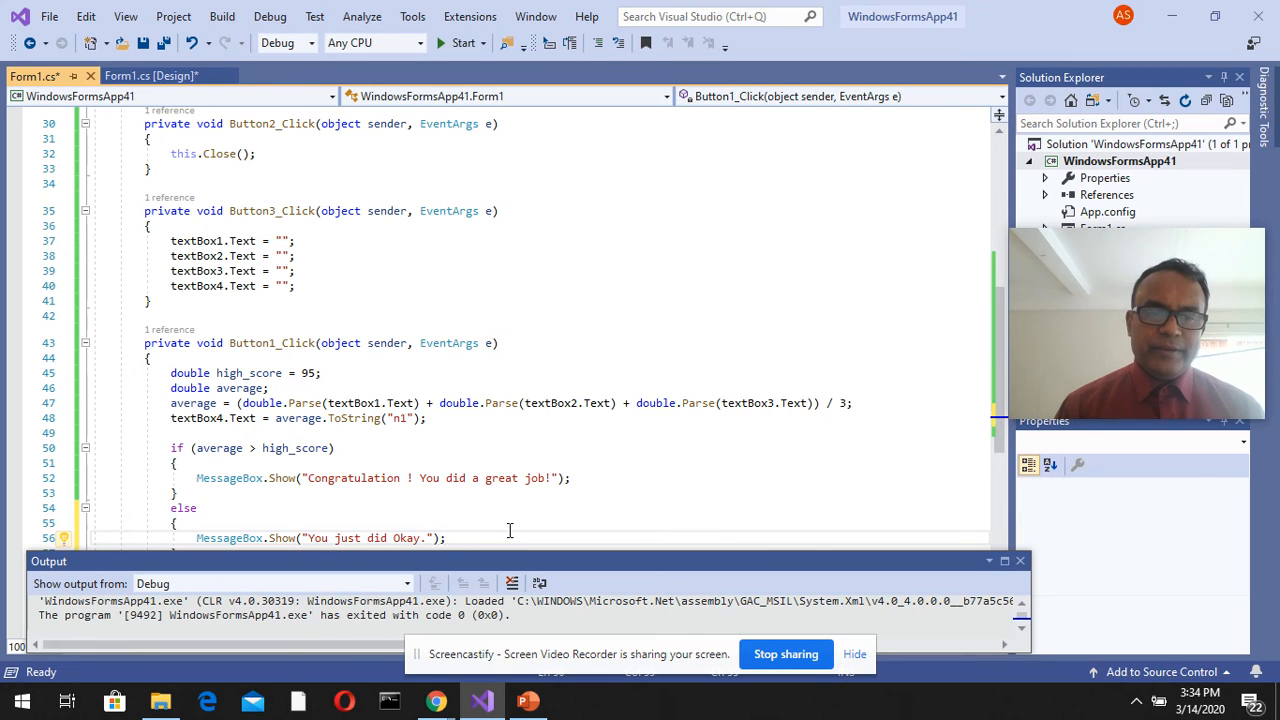
Step: Run the calculator and enter scores 56, 76 and 56
click(510, 530)
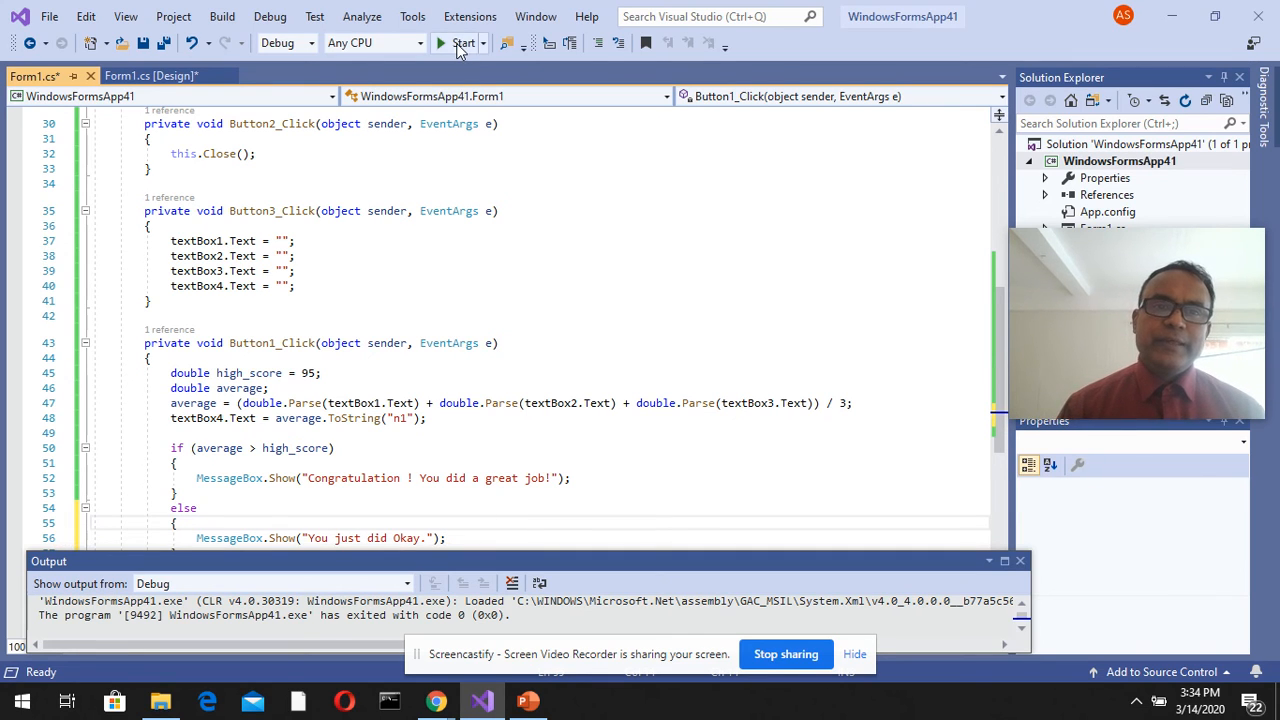
click(463, 42)
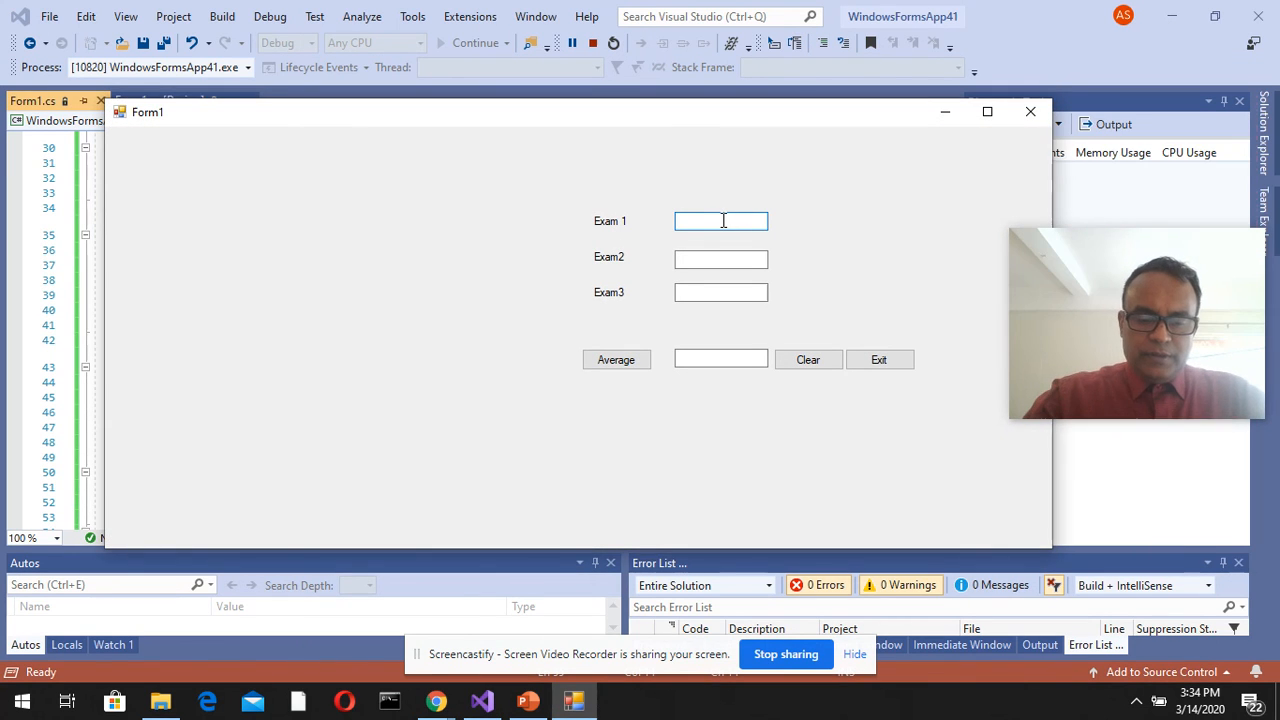
text(56)
key(Tab)
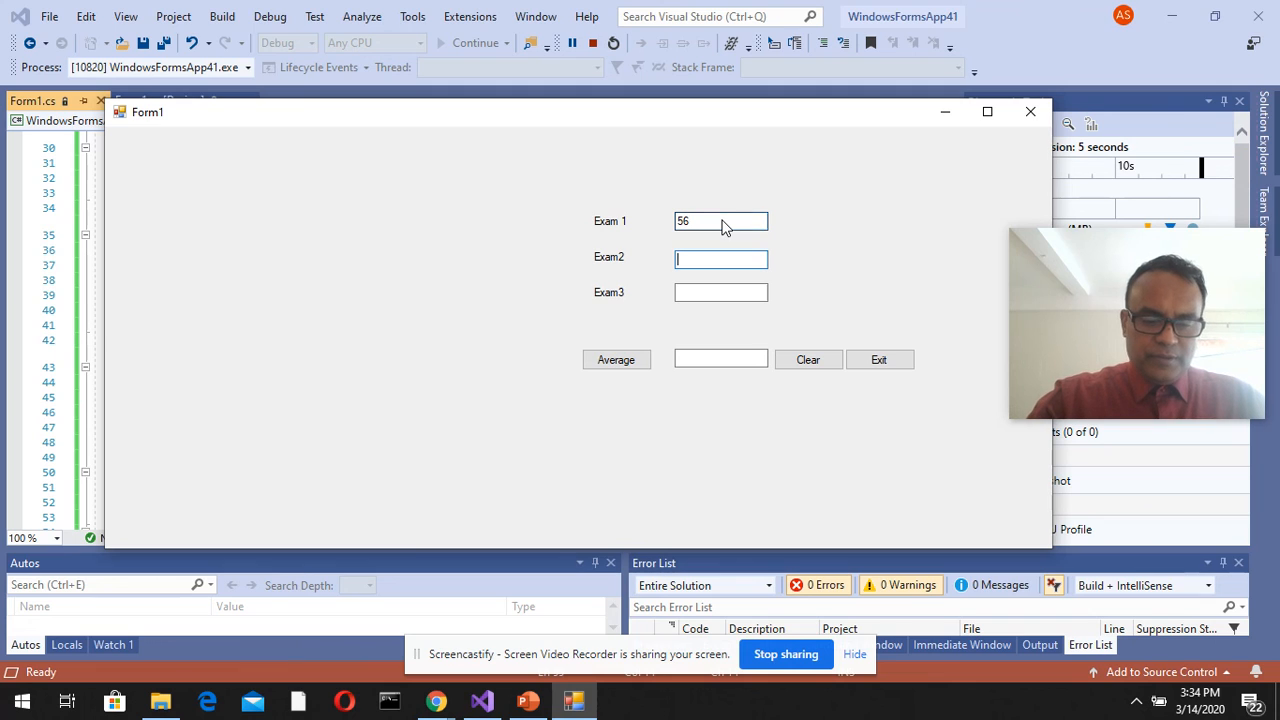
text(76)
key(Tab)
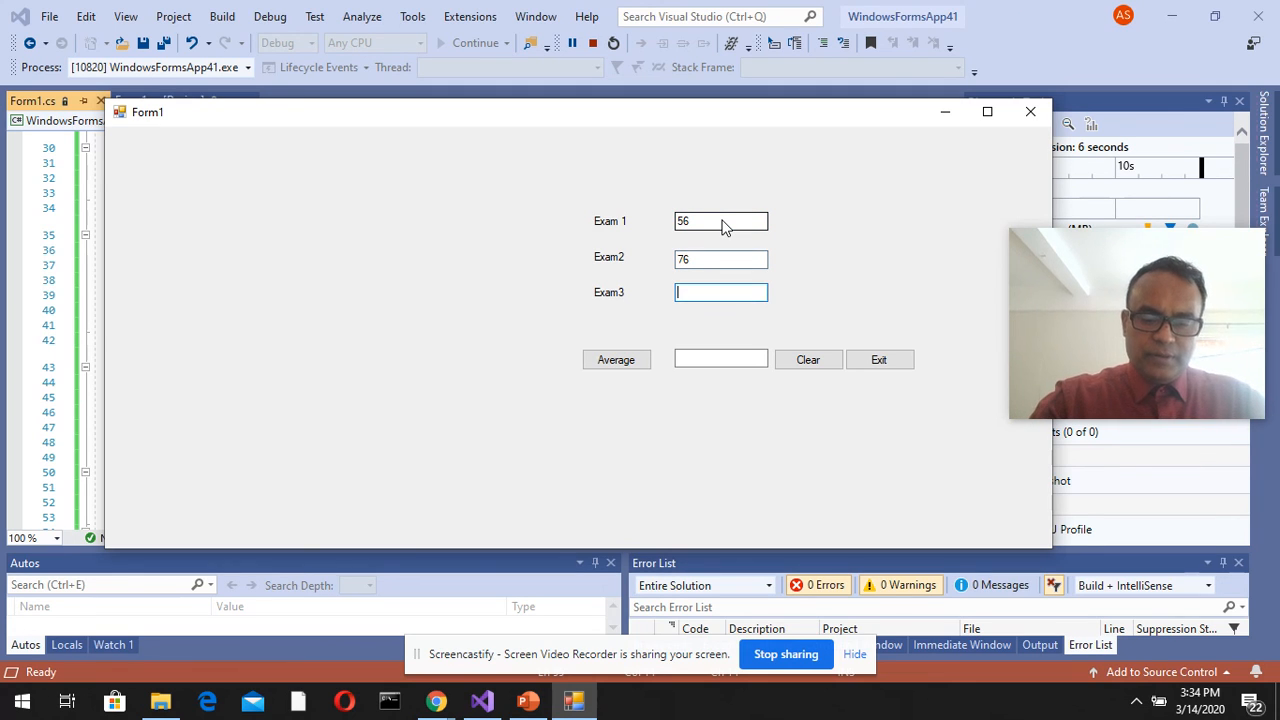
text(56)
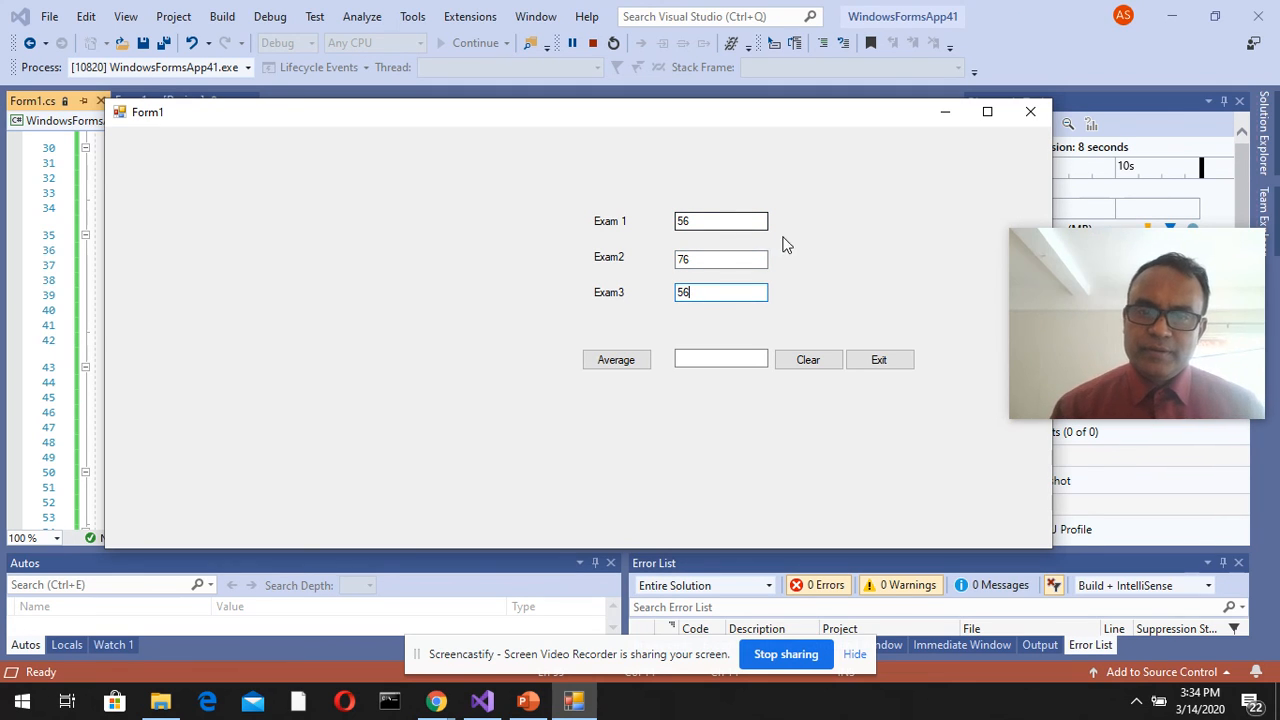
Step: Average to 62.7 with 'You just did Okay.', then clear the fields and exit
click(616, 359)
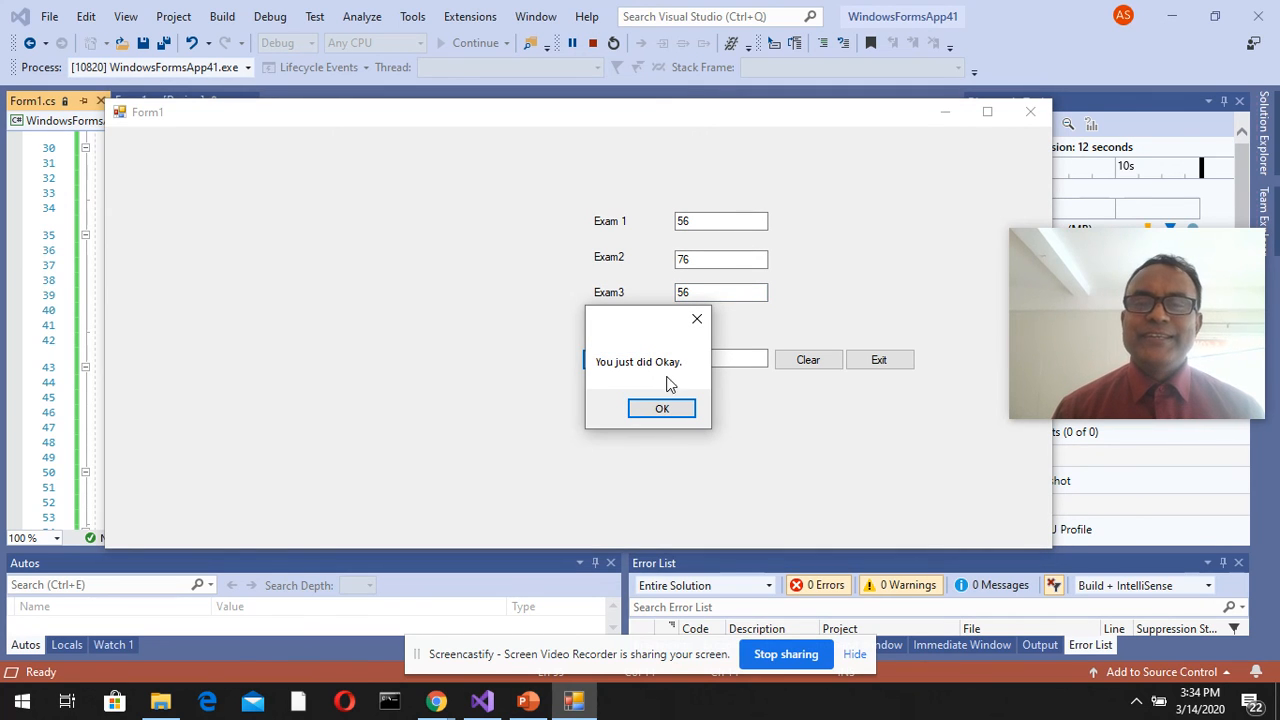
click(662, 408)
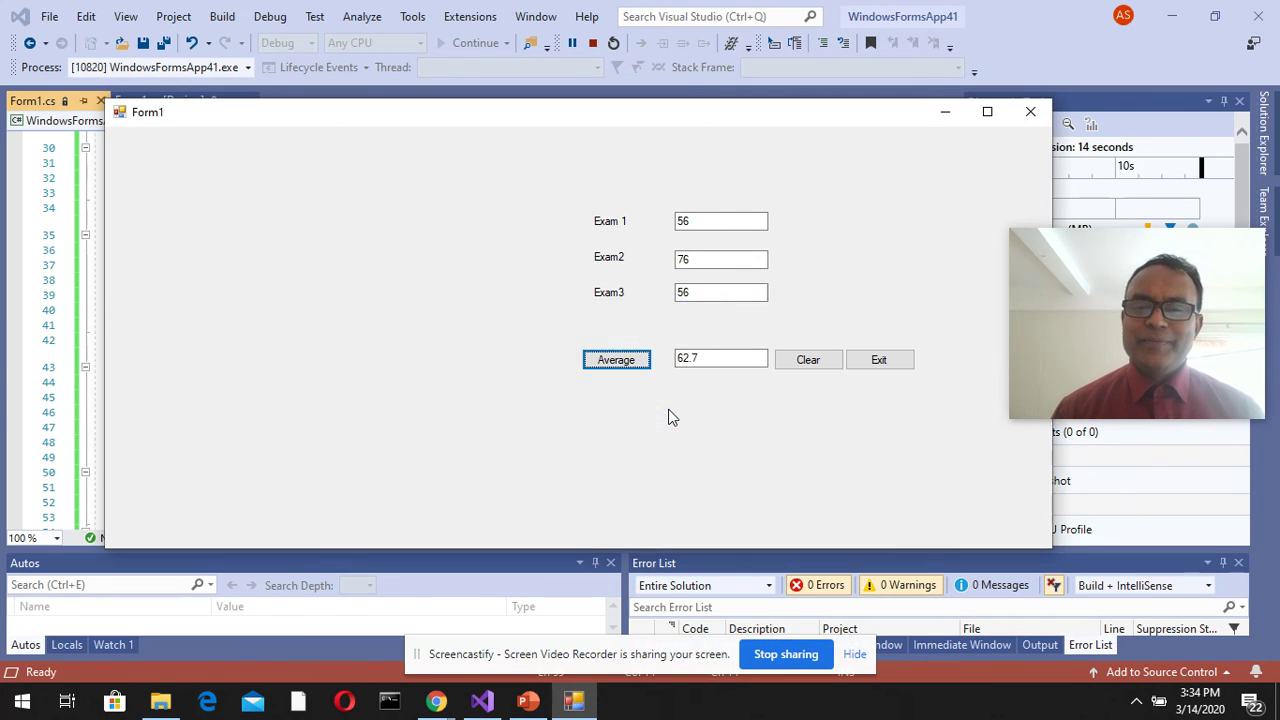
click(807, 360)
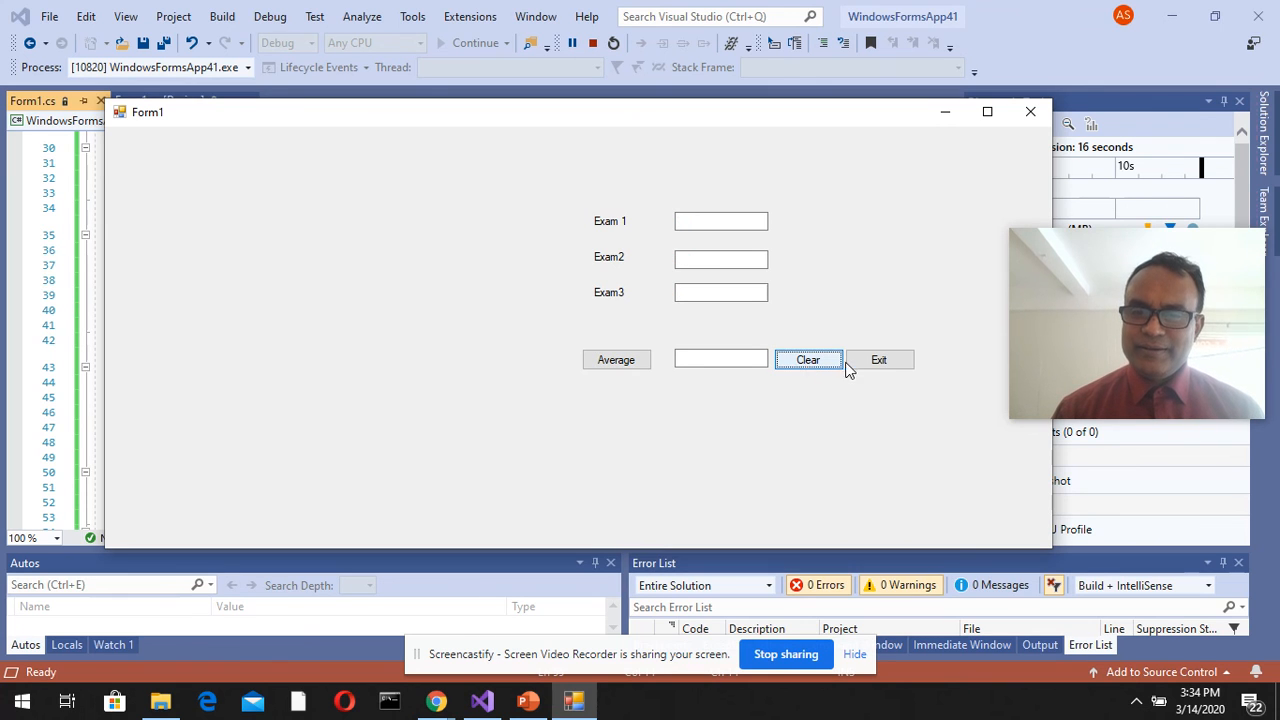
click(878, 360)
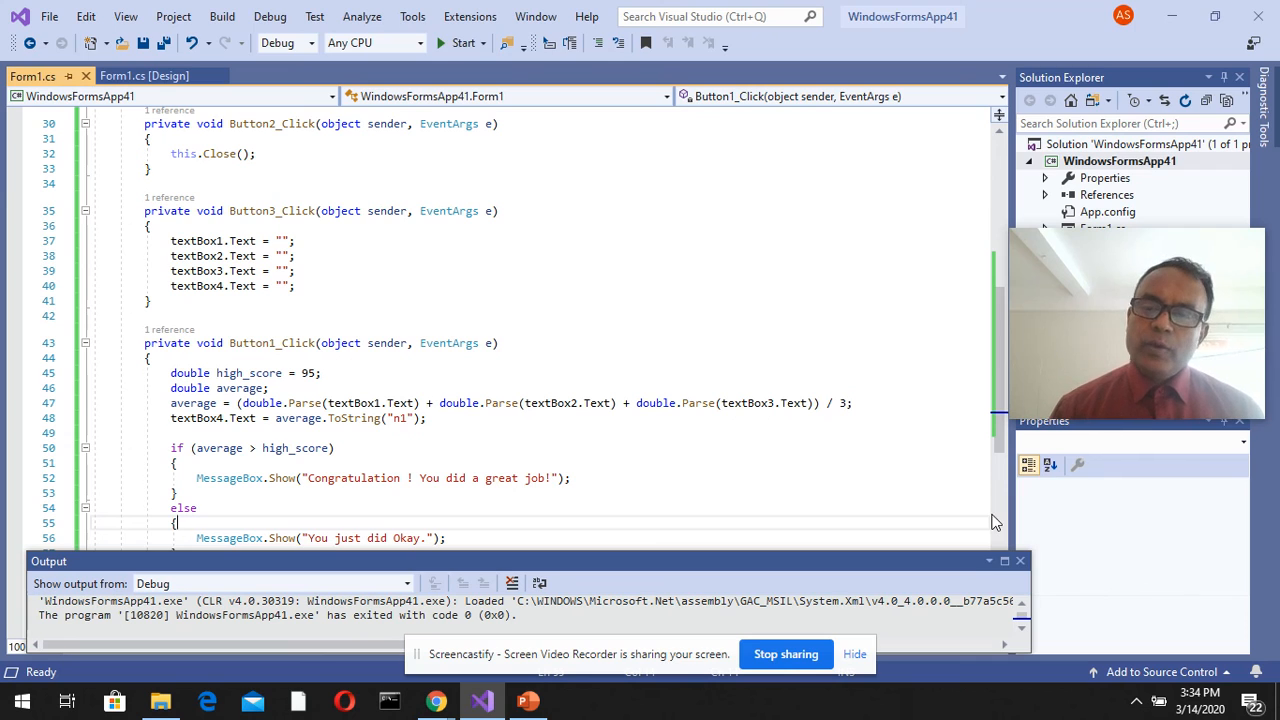
click(1000, 520)
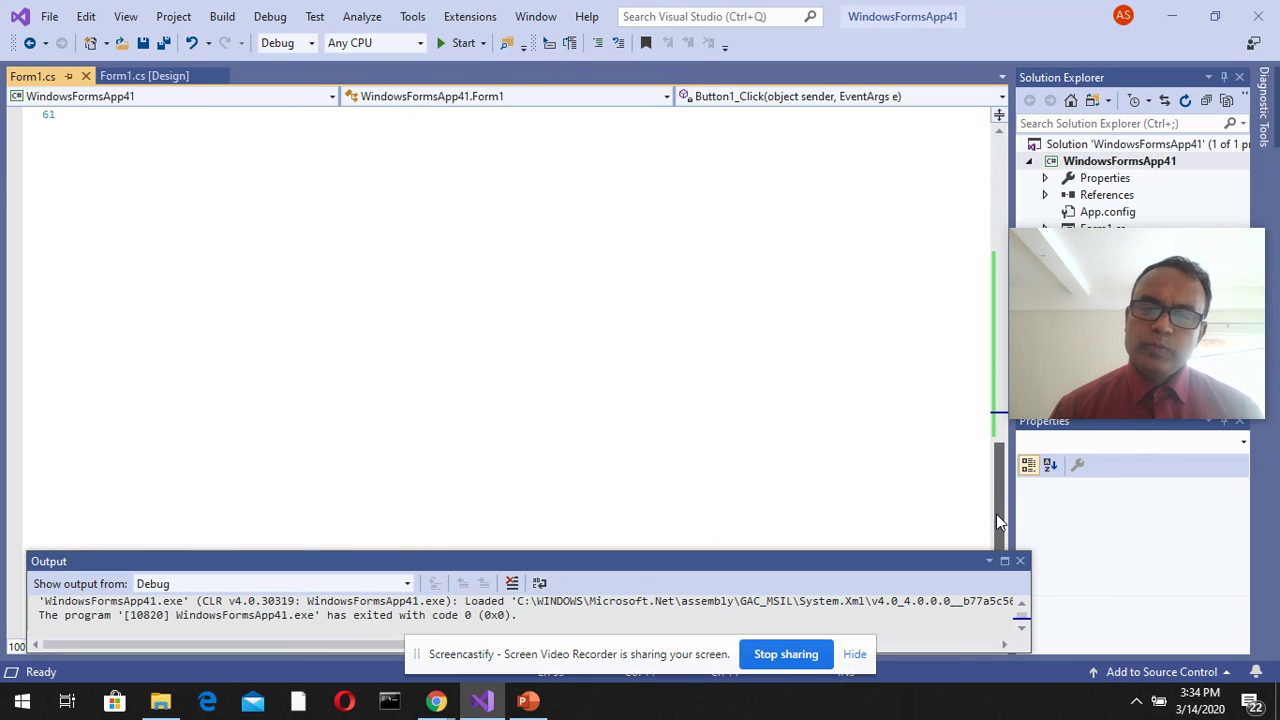
click(1003, 227)
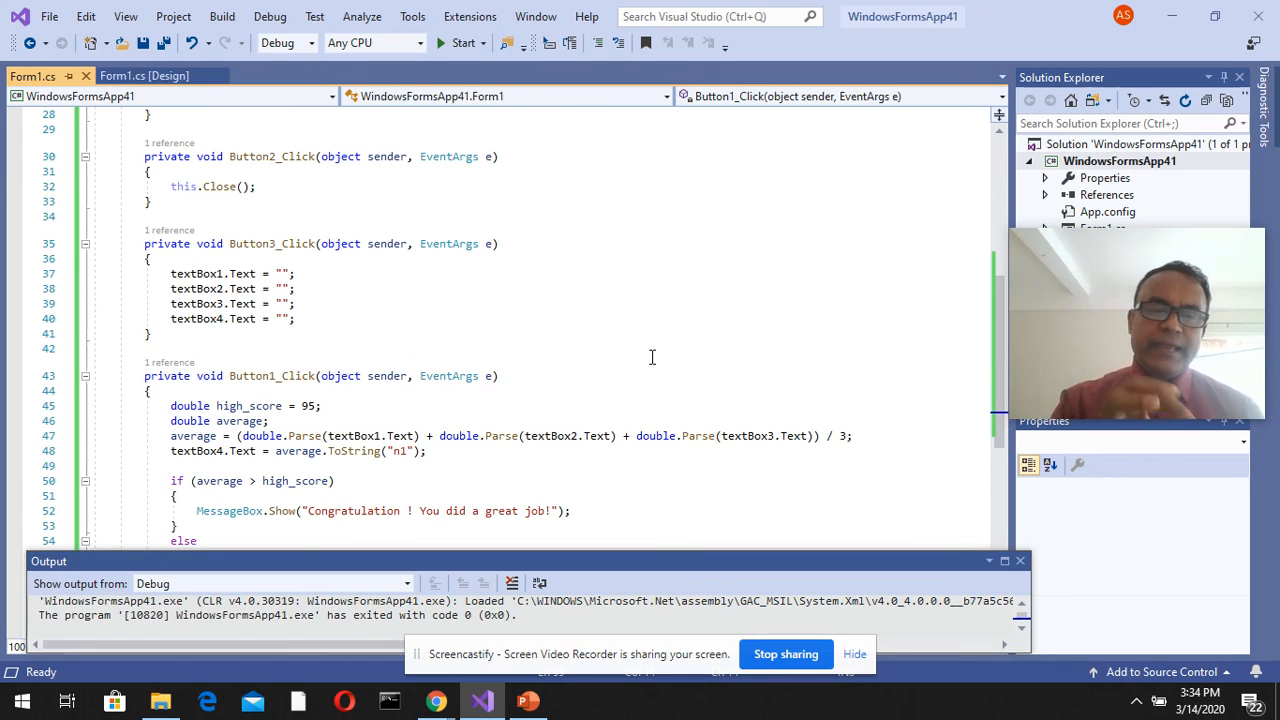